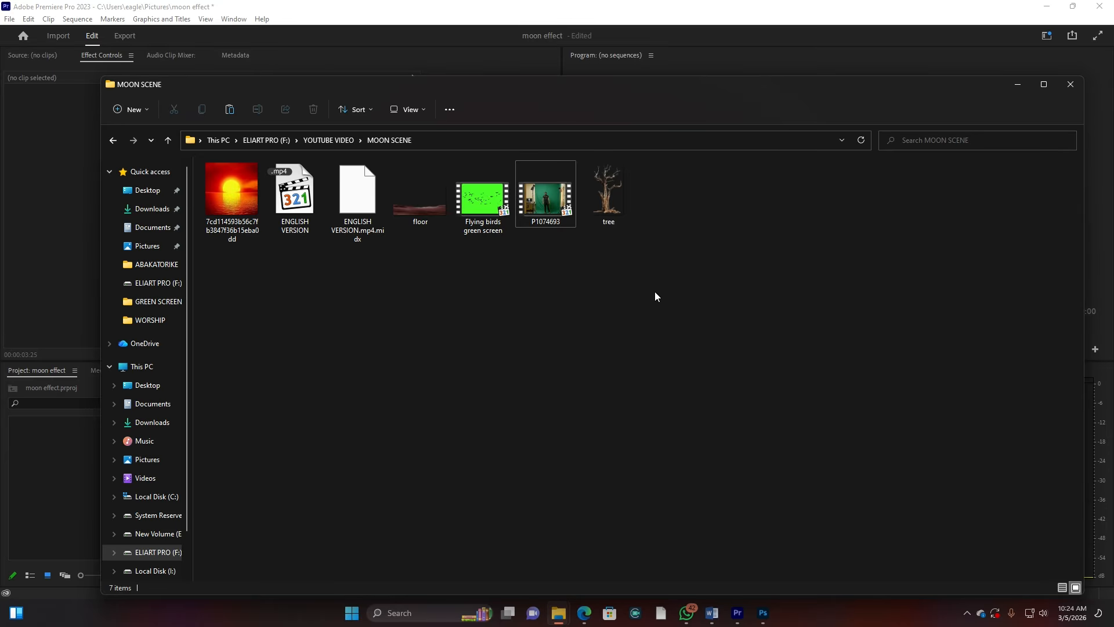
Look through the MOON SCENE source files: the sunset image, floor, Flying birds green screen, P1074693 and tree
left_click(222, 199)
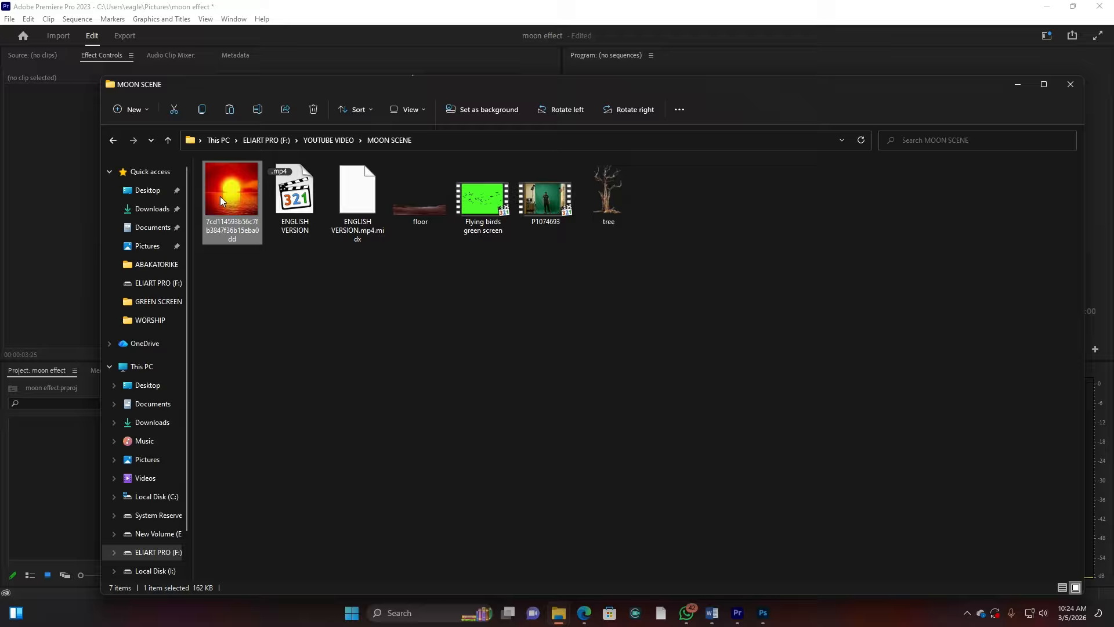
double_click(411, 194)
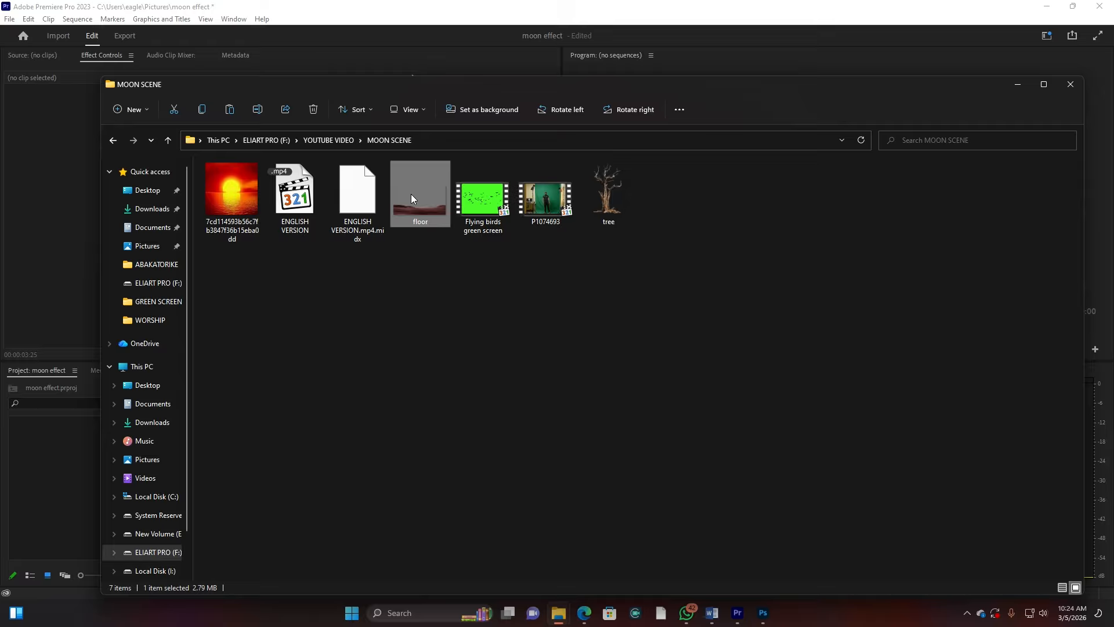
left_click(494, 199)
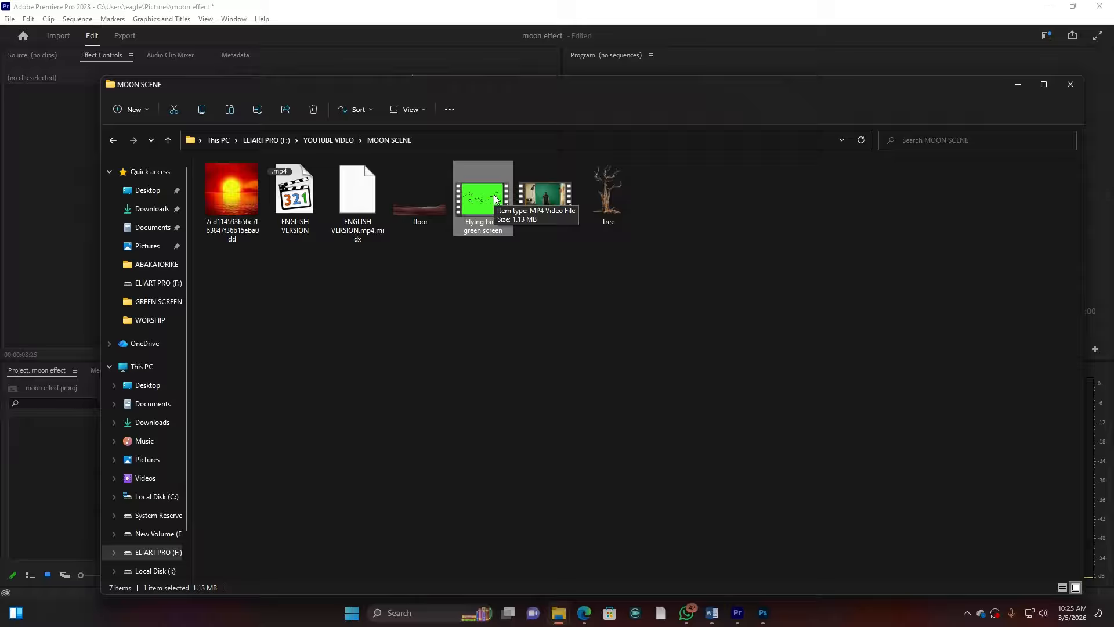
left_click(555, 194)
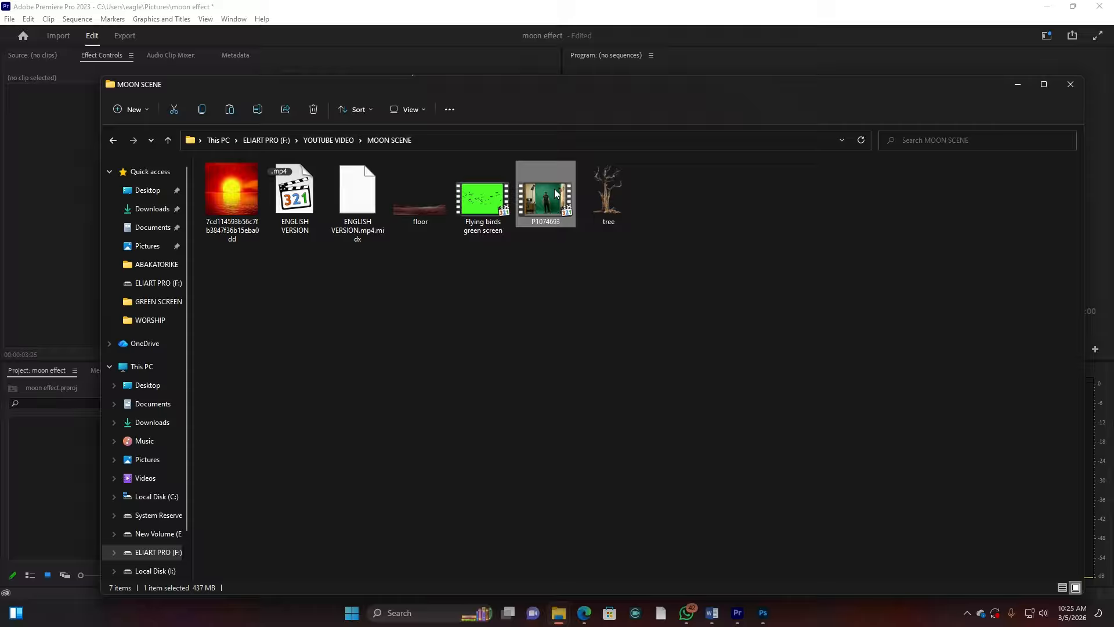
left_click(622, 190)
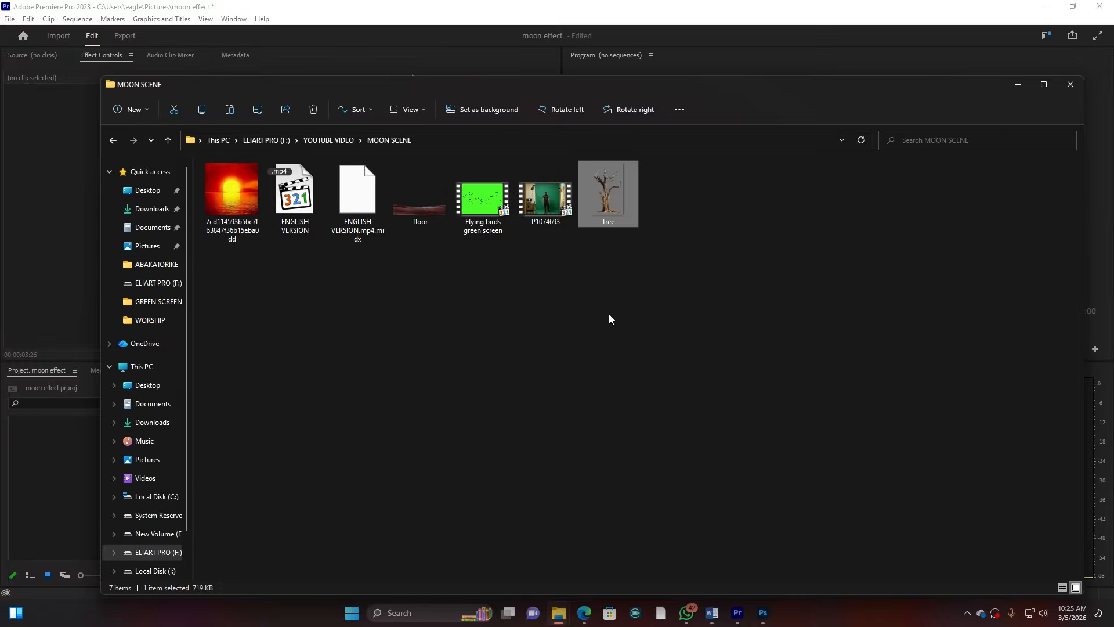
Switch to Premiere Pro, import P1074693.MP4 and create a new sequence from it
left_click(608, 5)
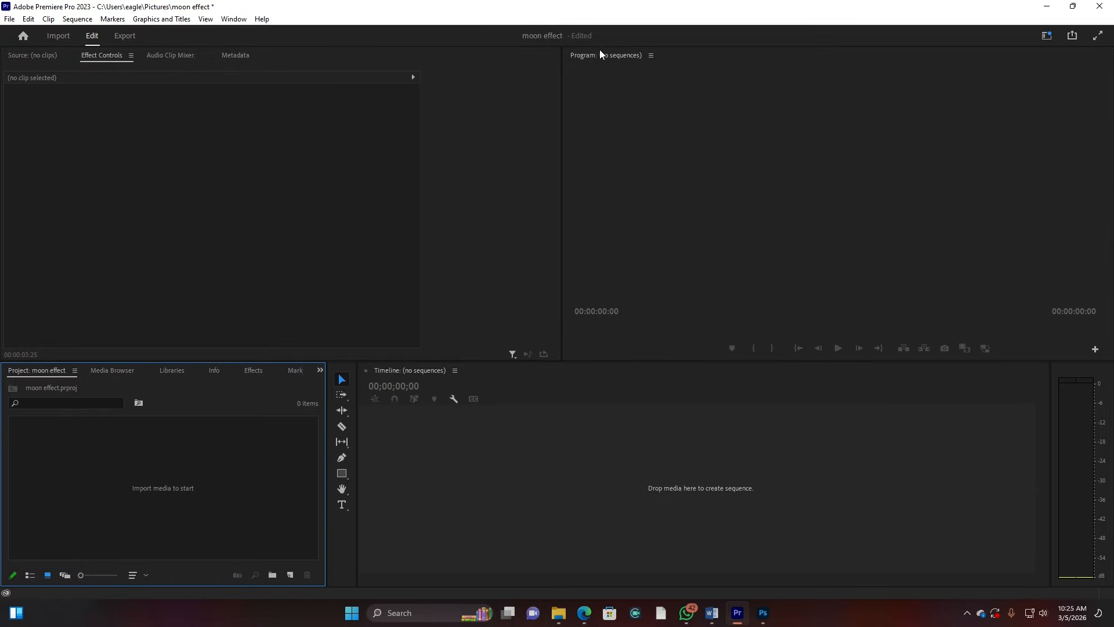
double_click(228, 458)
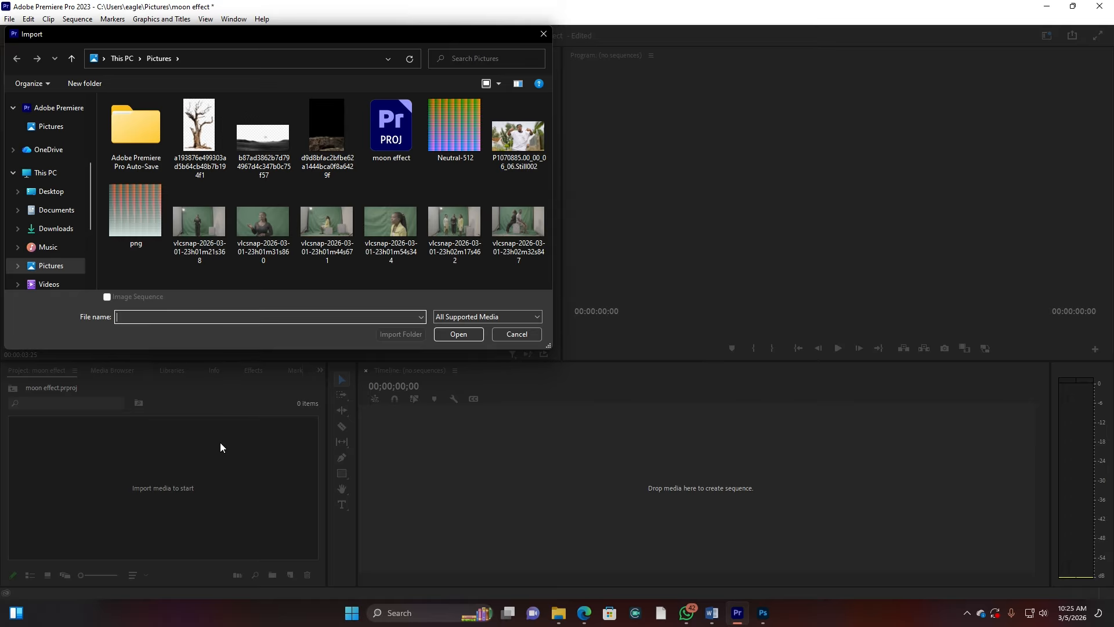
double_click(392, 129)
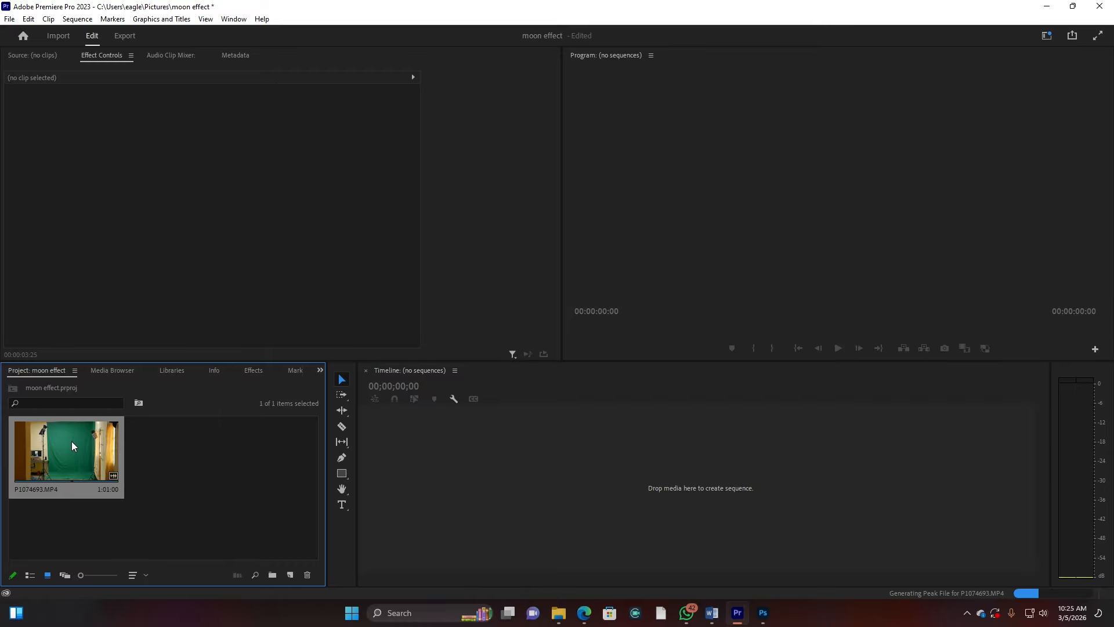
left_click_drag(72, 441, 426, 490)
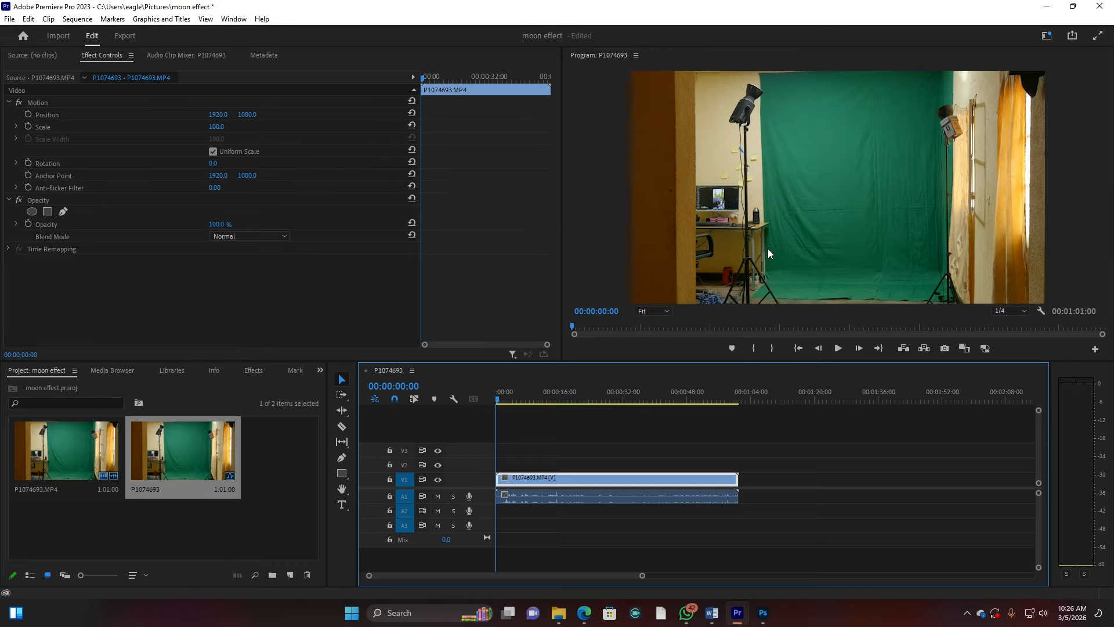
Delete the clip's audio and trim about the first 17 seconds off its video
left_click(522, 498)
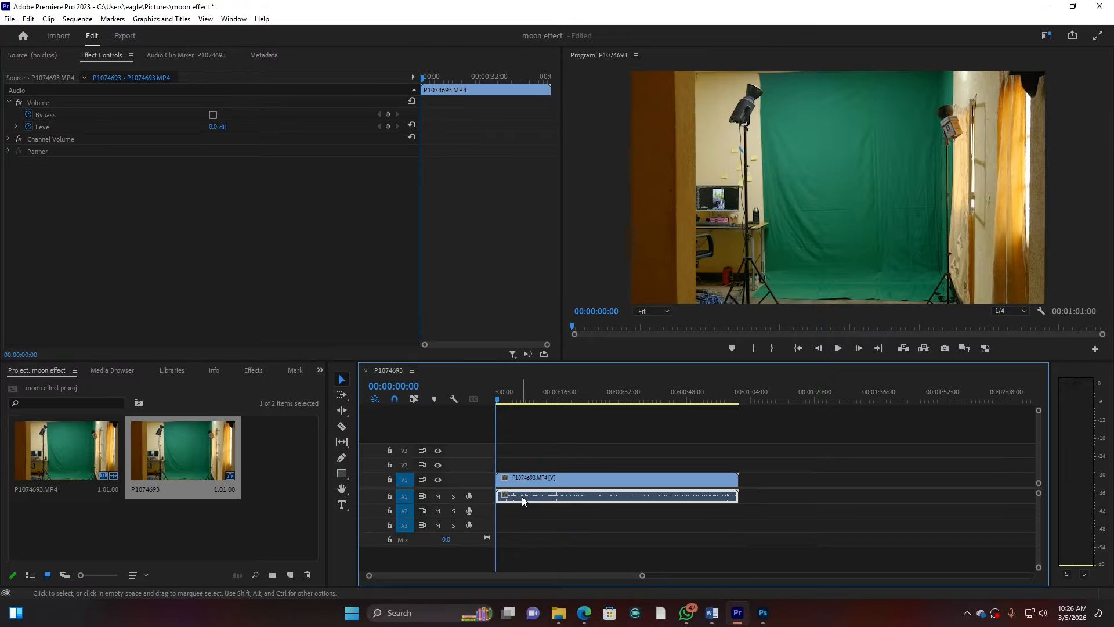
key("Delete")
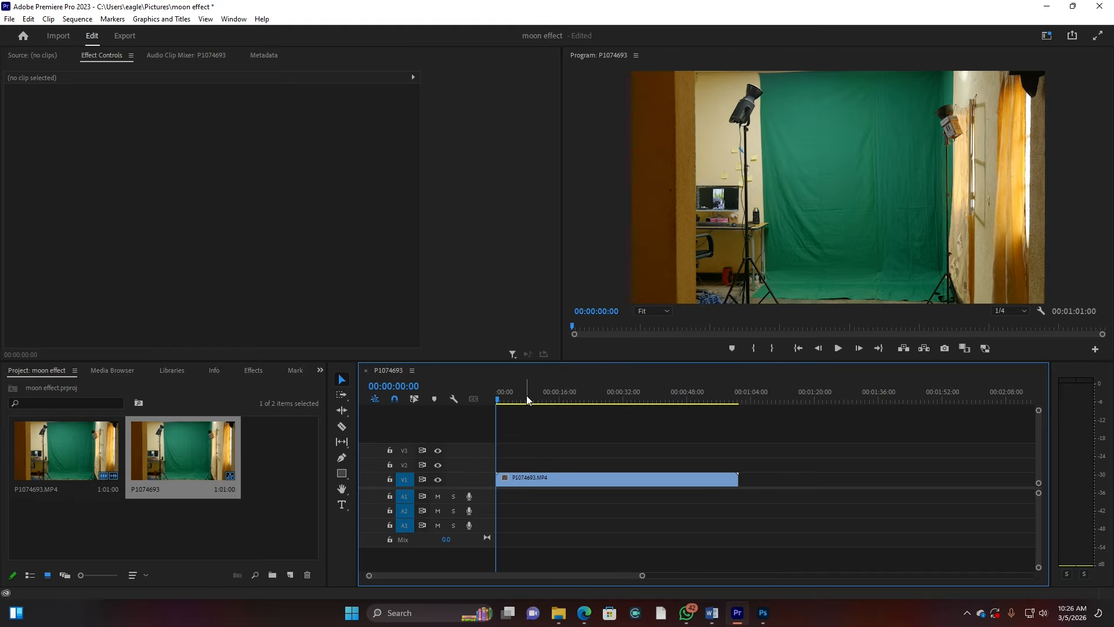
left_click_drag(552, 400, 564, 400)
left_click_drag(498, 477, 562, 477)
Shorten the clip to 15:17 starting at the beginning of the sequence, and park the playhead at 00:00:03:24
left_click_drag(565, 401, 624, 404)
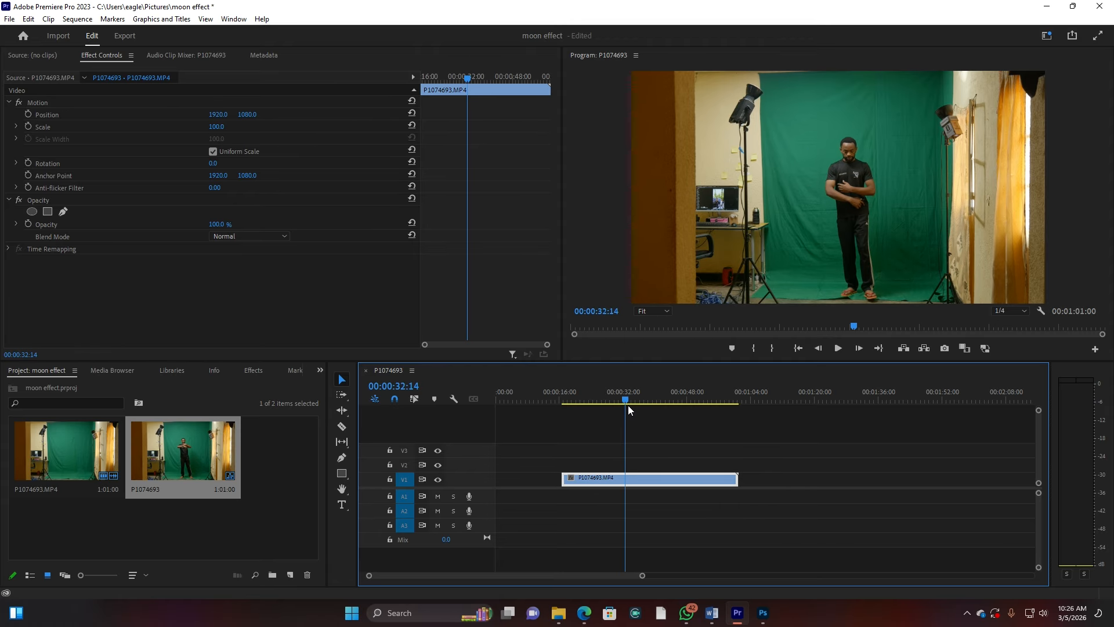
left_click_drag(735, 479, 501, 486)
left_click(526, 400)
left_click(531, 482)
left_click_drag(510, 396, 458, 415)
left_click_drag(518, 477, 514, 477)
left_click(511, 400)
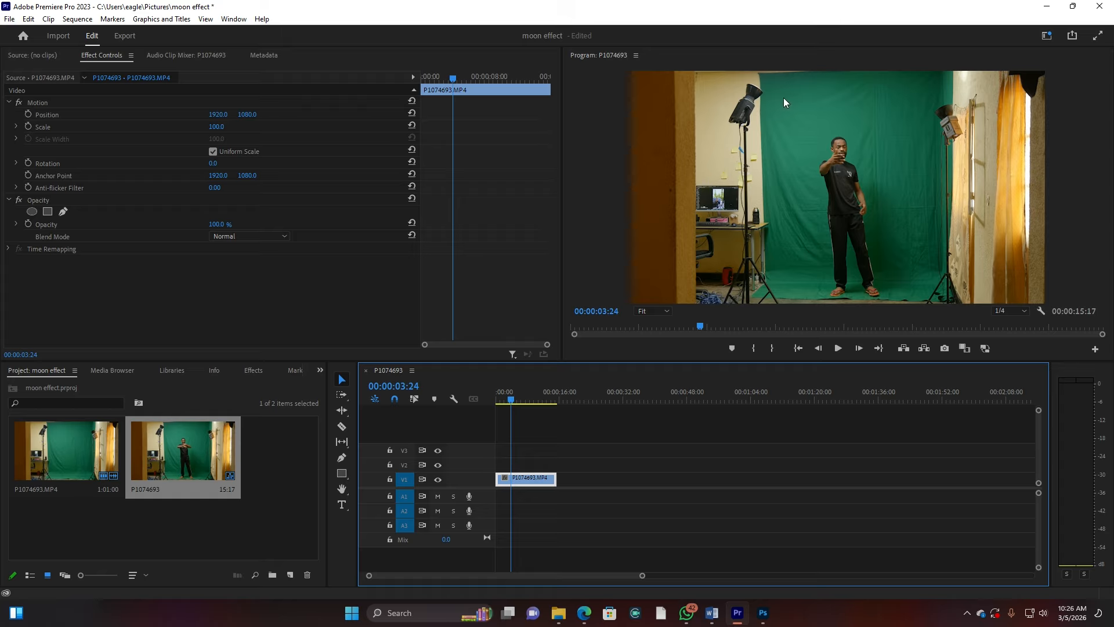
Draw a closed free-form opacity mask around the man and the green backdrop, excluding the lights and room
left_click(63, 212)
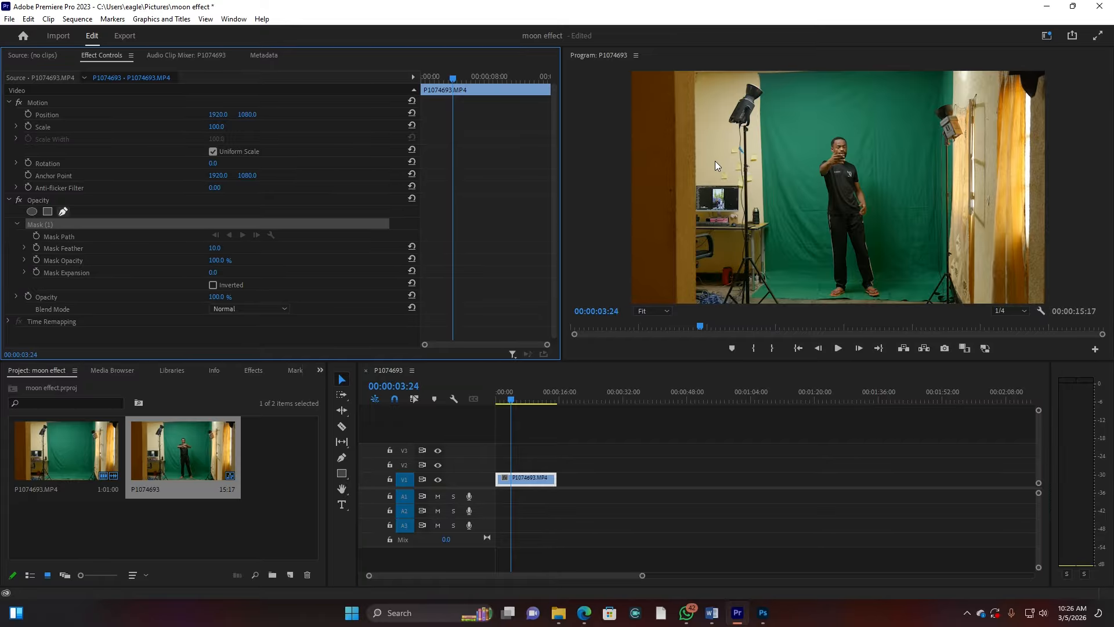
left_click(791, 100)
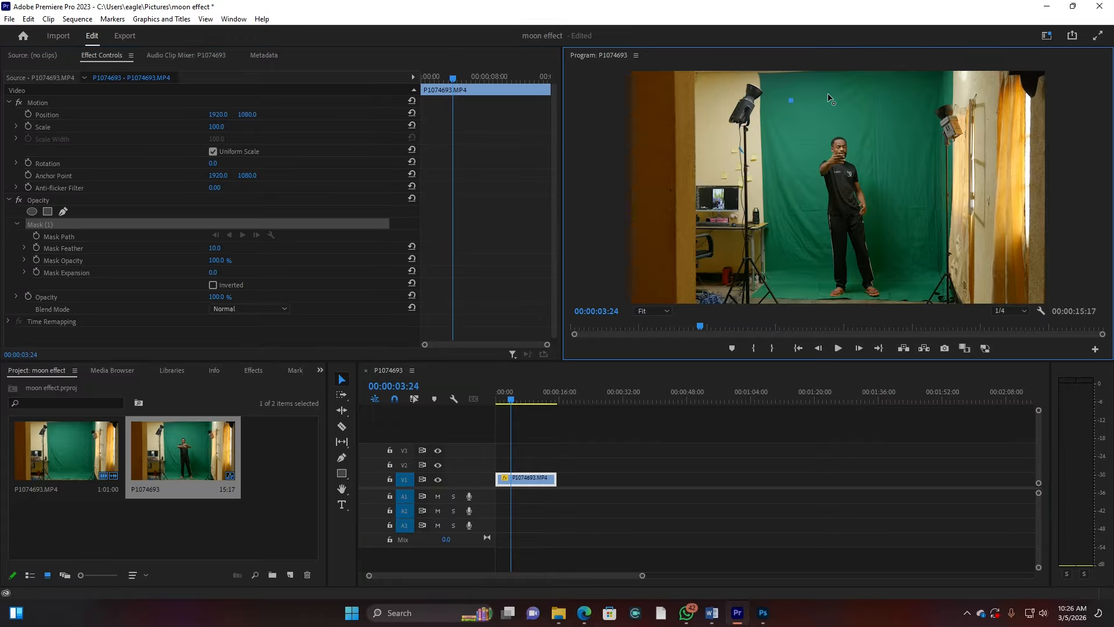
left_click(878, 91)
left_click(915, 98)
left_click(934, 177)
left_click(929, 254)
left_click(925, 295)
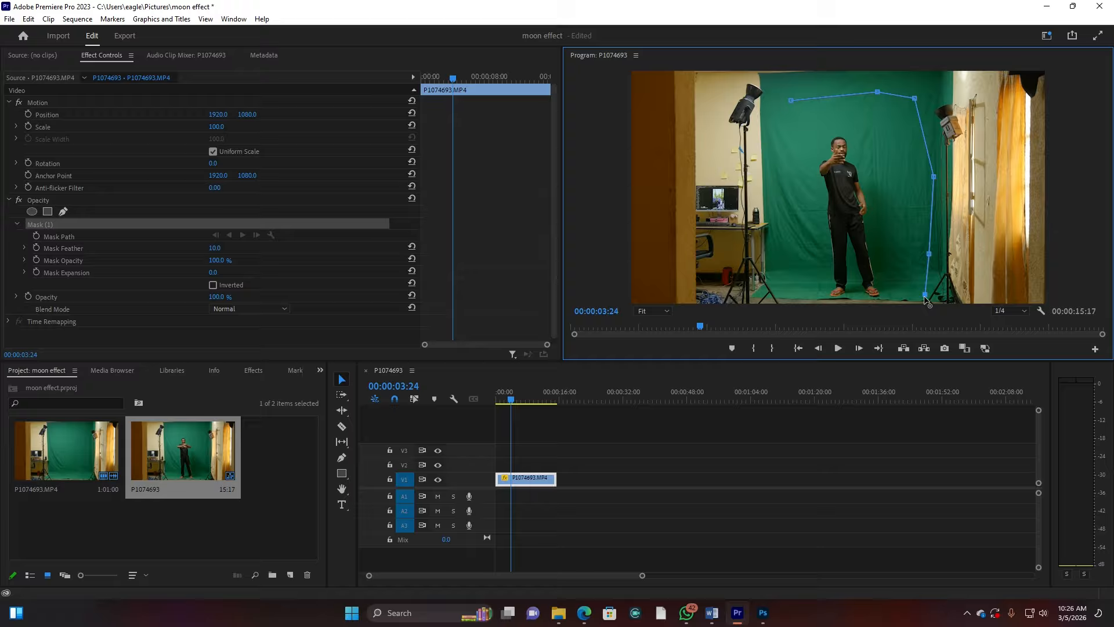
left_click(907, 297)
left_click(888, 298)
left_click(867, 298)
left_click(844, 298)
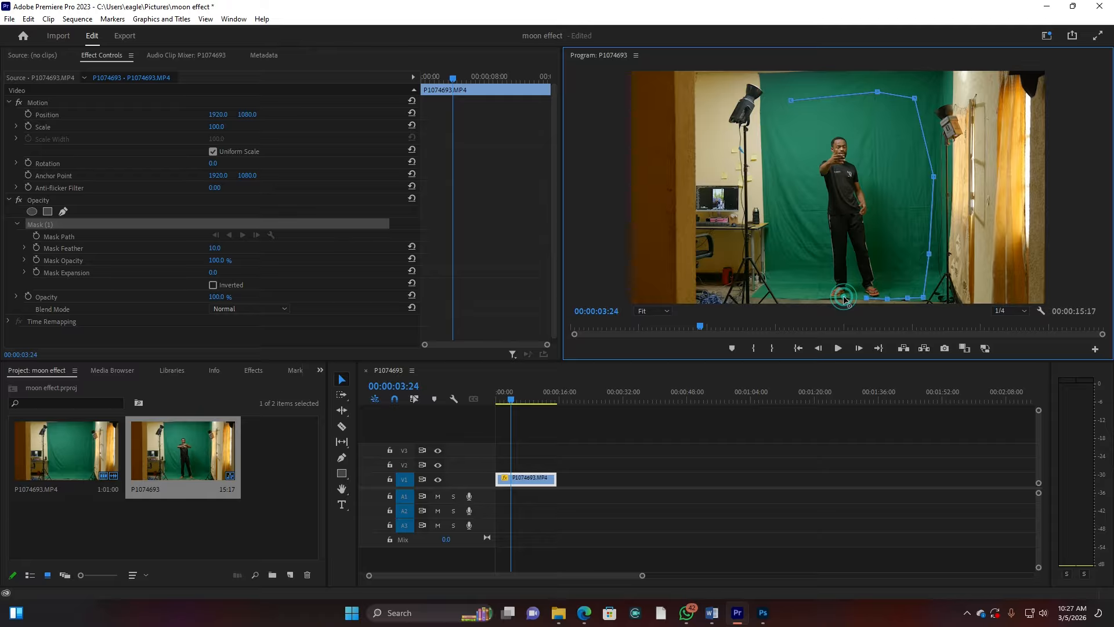
left_click(818, 298)
left_click(783, 297)
left_click(779, 206)
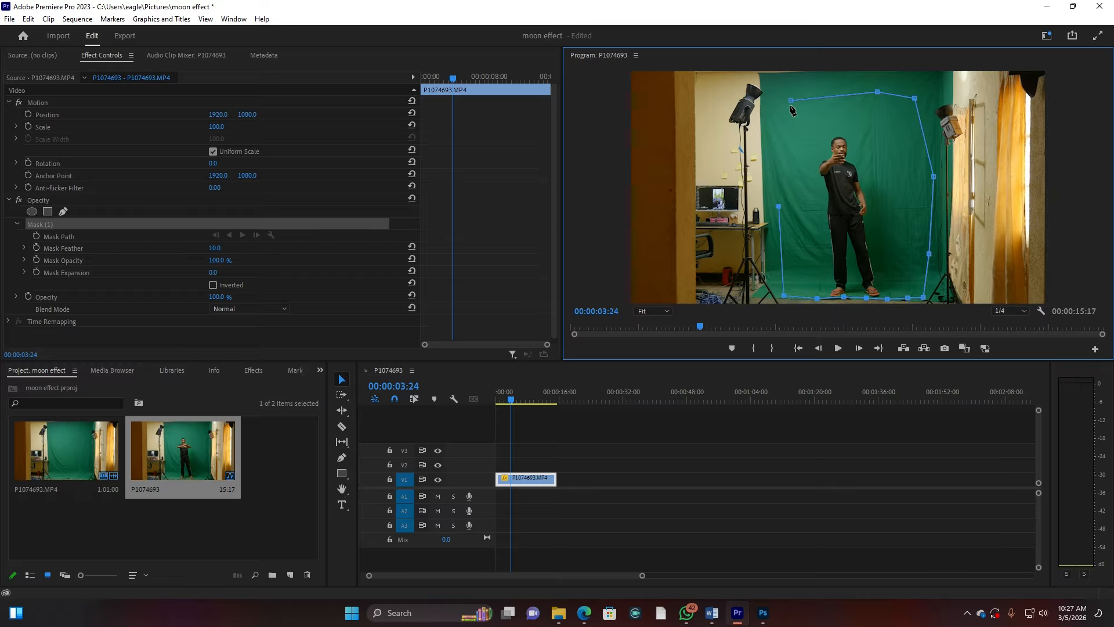
left_click(790, 104)
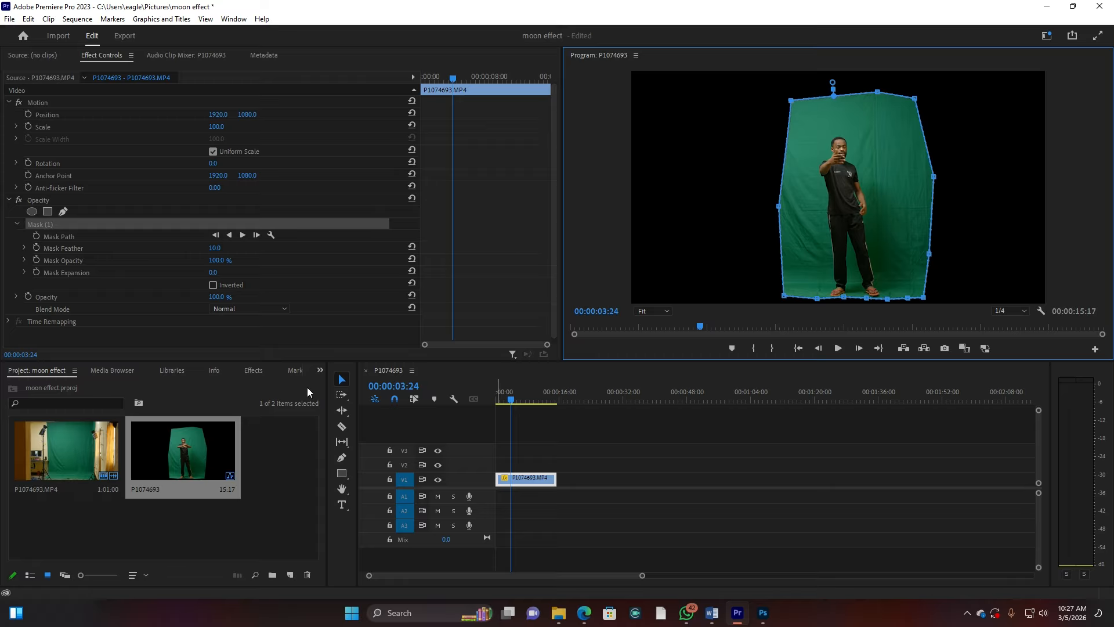
Find the Color Key effect and apply it to the P1074693.MP4 clip in the timeline
left_click(254, 370)
left_click(59, 387)
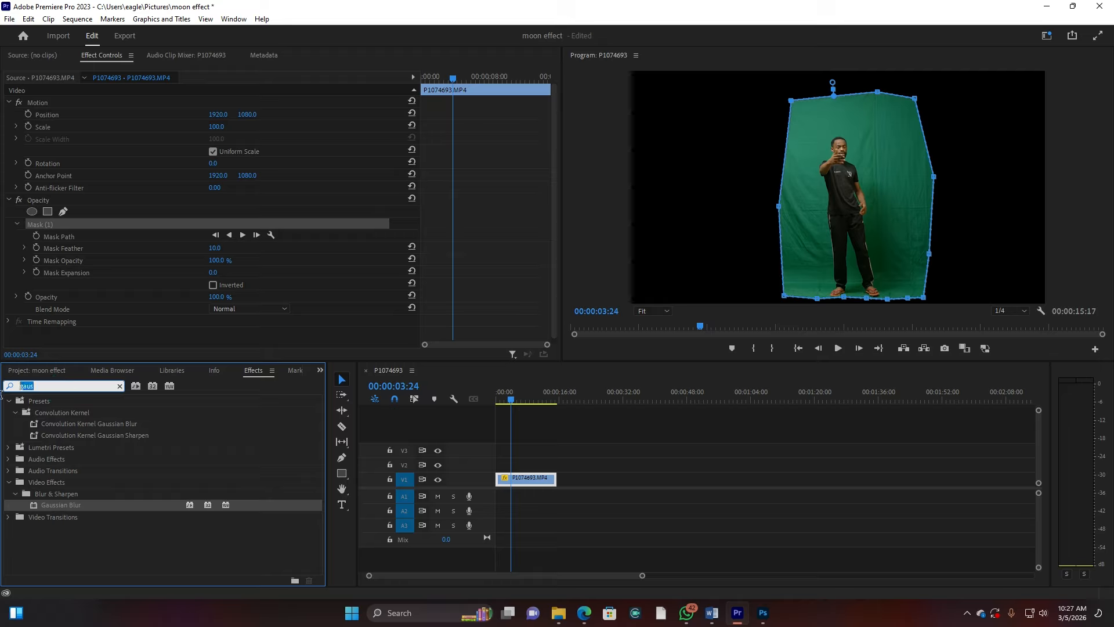
type("COLOT")
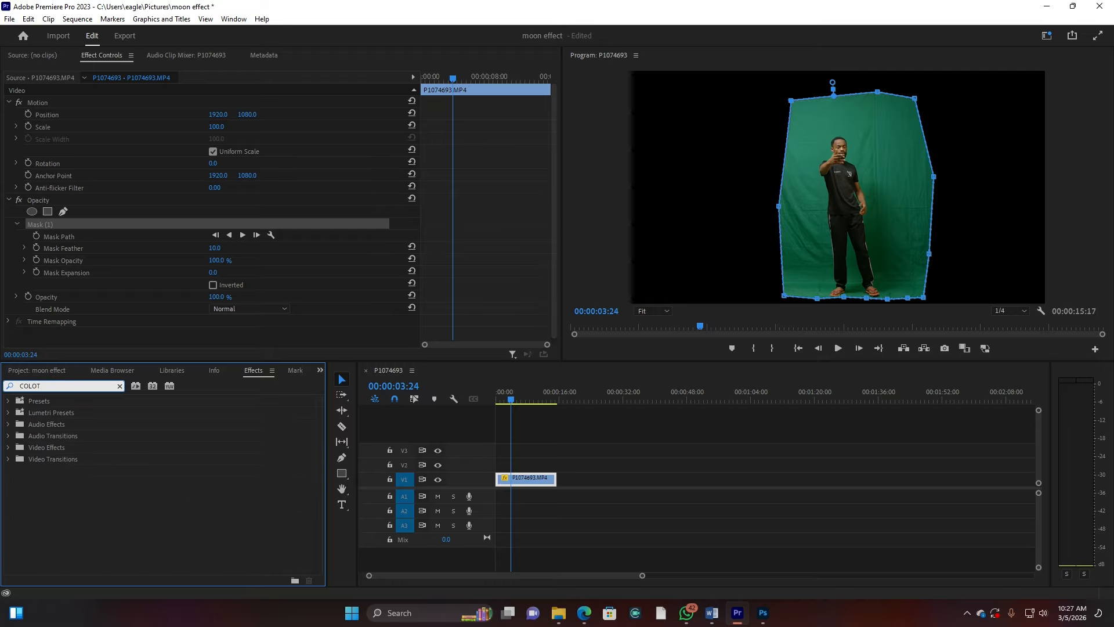
key("BackSpace")
type("R ")
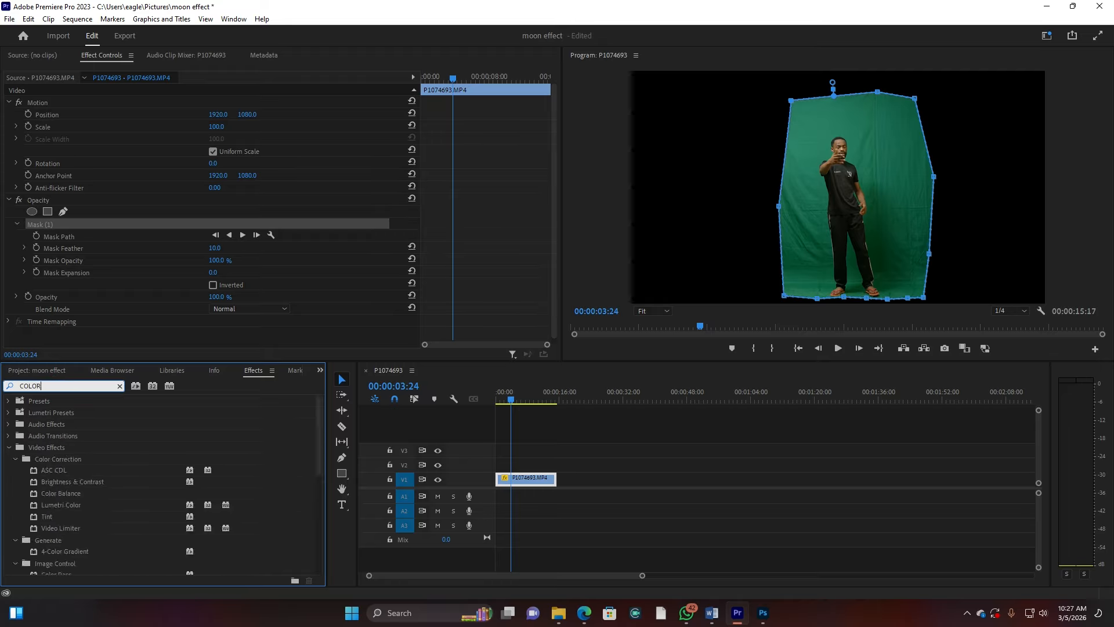
type("KEY")
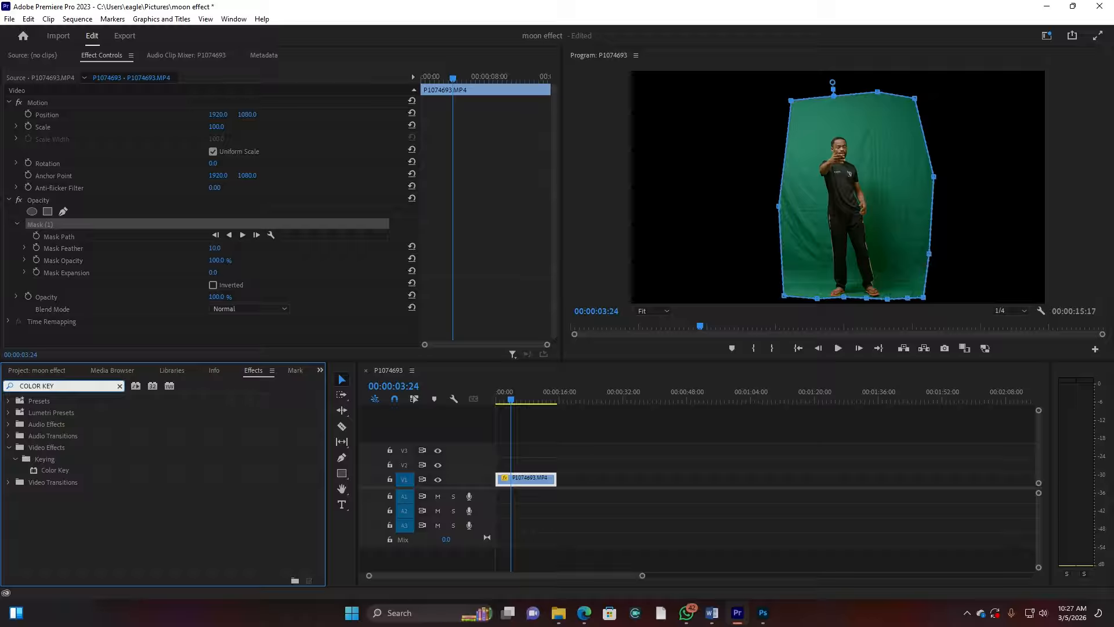
left_click_drag(62, 470, 522, 481)
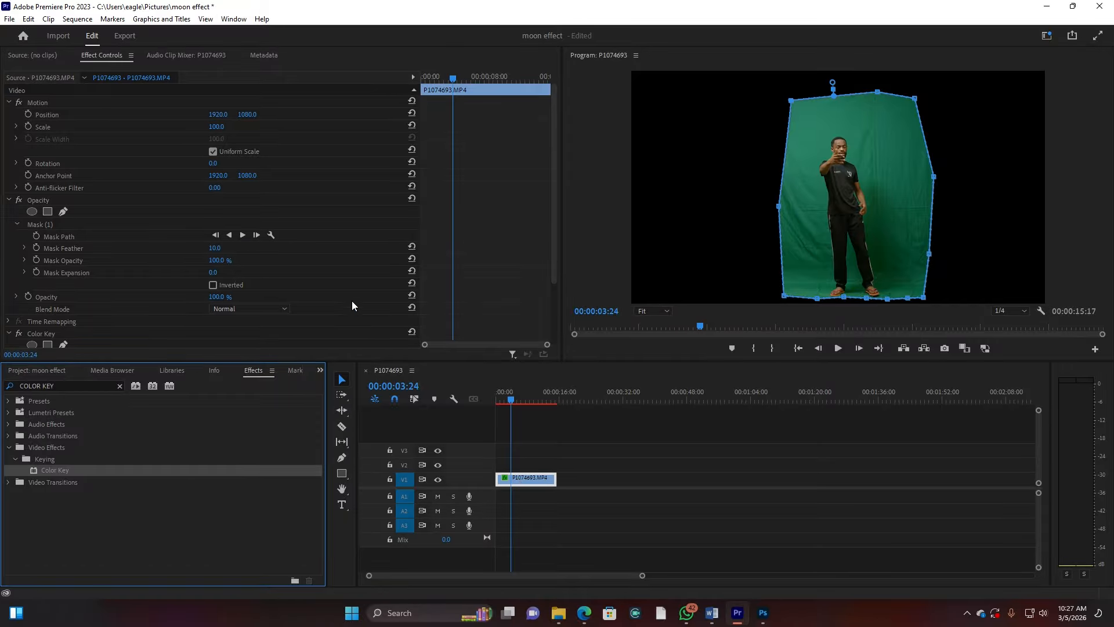
Sample the dark green beside the man's legs as the Color Key colour and set Color Tolerance to 23
scroll(352, 300, "down", 3)
left_click(229, 280)
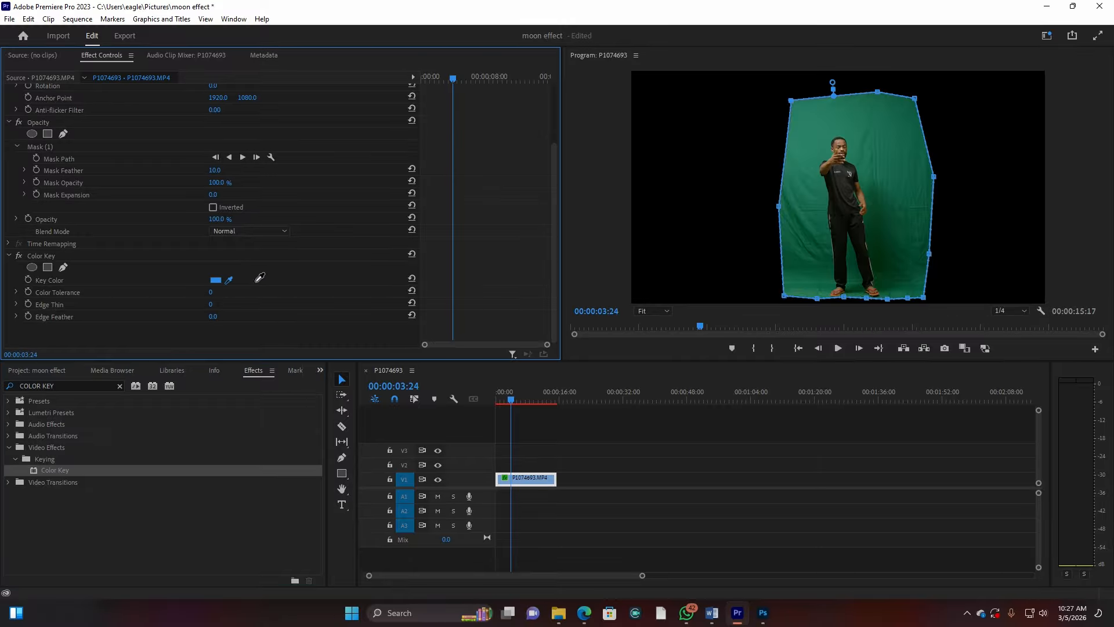
left_click(889, 261)
mouse_move(213, 292)
left_mouse_down()
mouse_move(226, 291)
mouse_move(209, 292)
left_mouse_up()
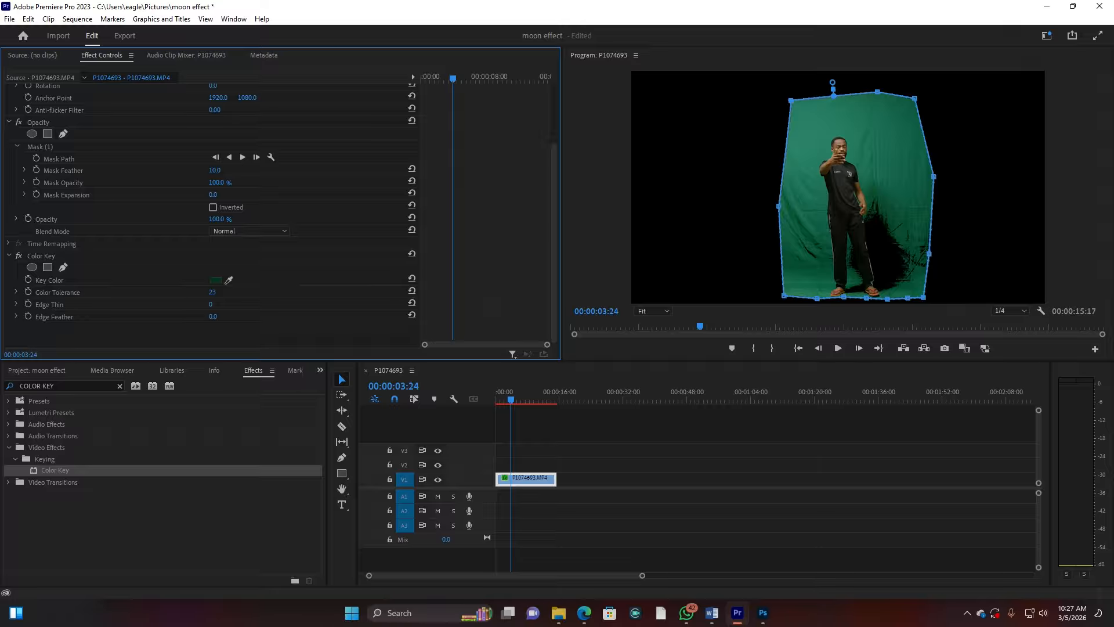
Apply the Ultra Key effect to the clip and sample the lighter green beside the man's head as its key colour
left_click_drag(71, 386, 2, 391)
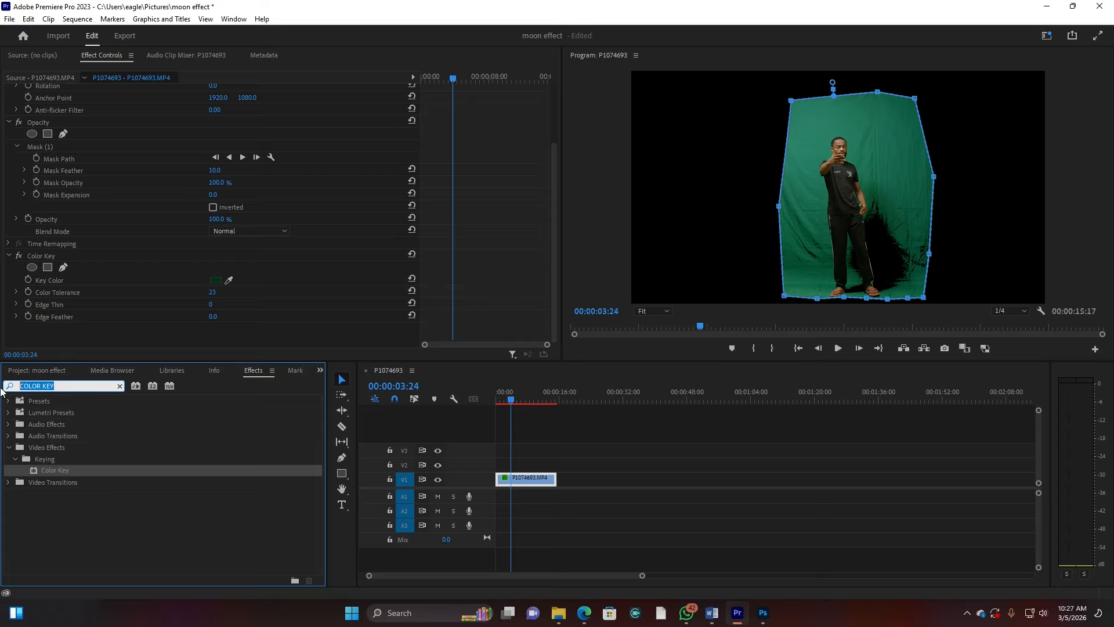
type("ULTR")
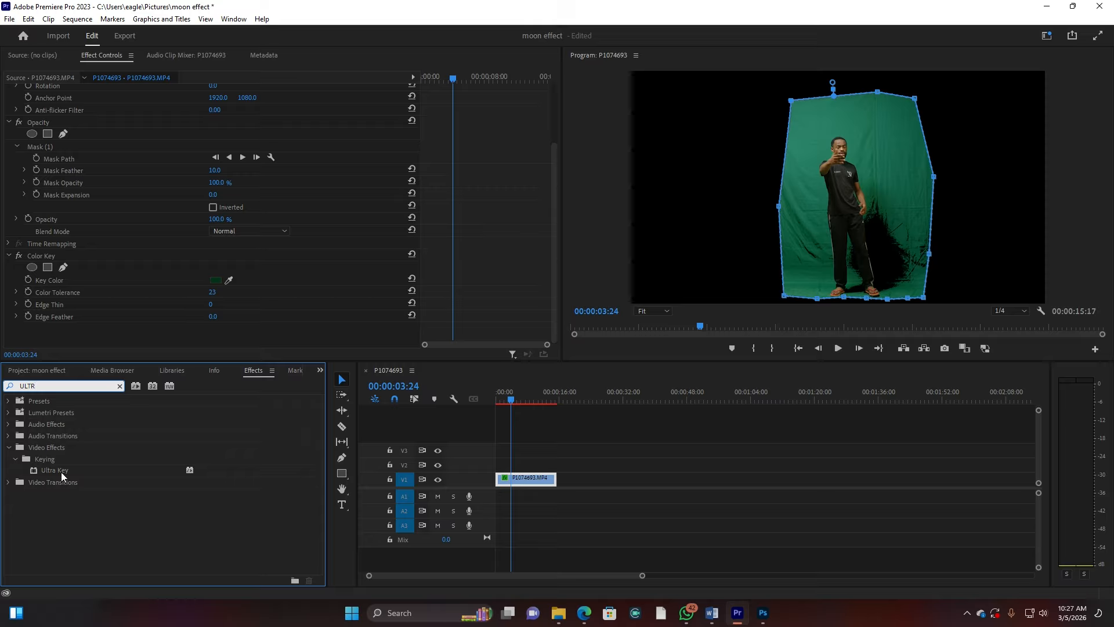
left_click_drag(62, 476, 514, 477)
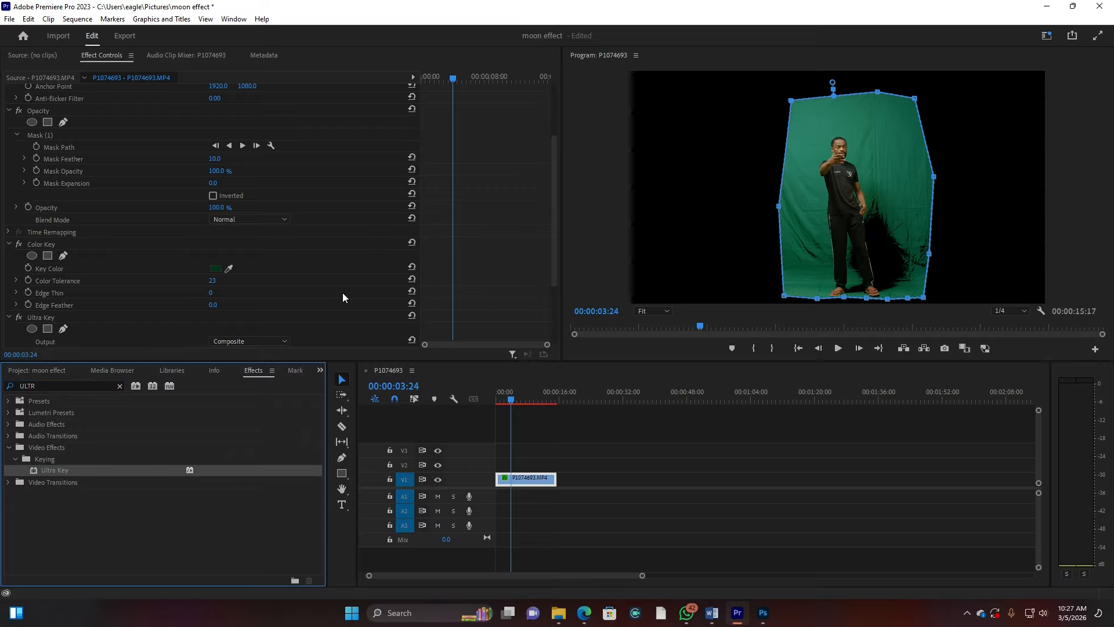
scroll(343, 296, "down", 3)
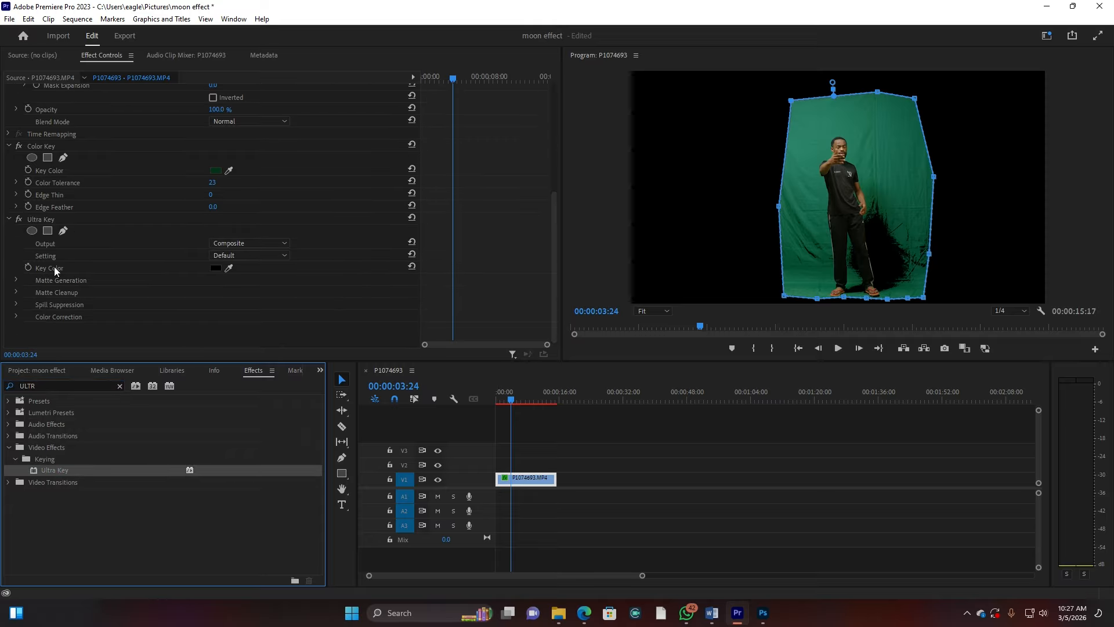
left_click(228, 268)
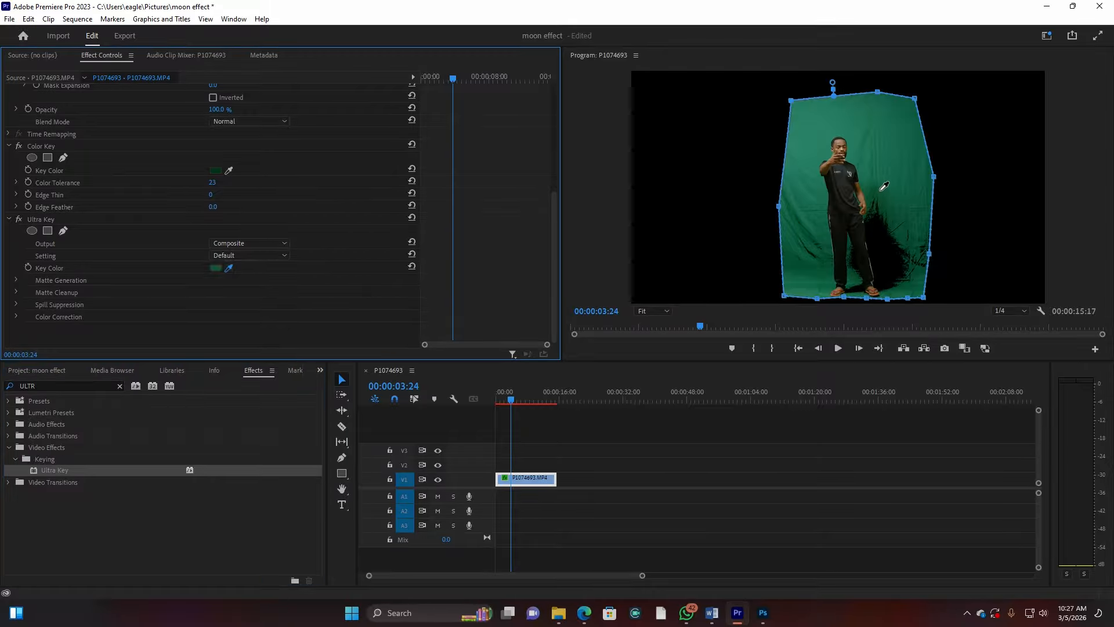
left_click(888, 154)
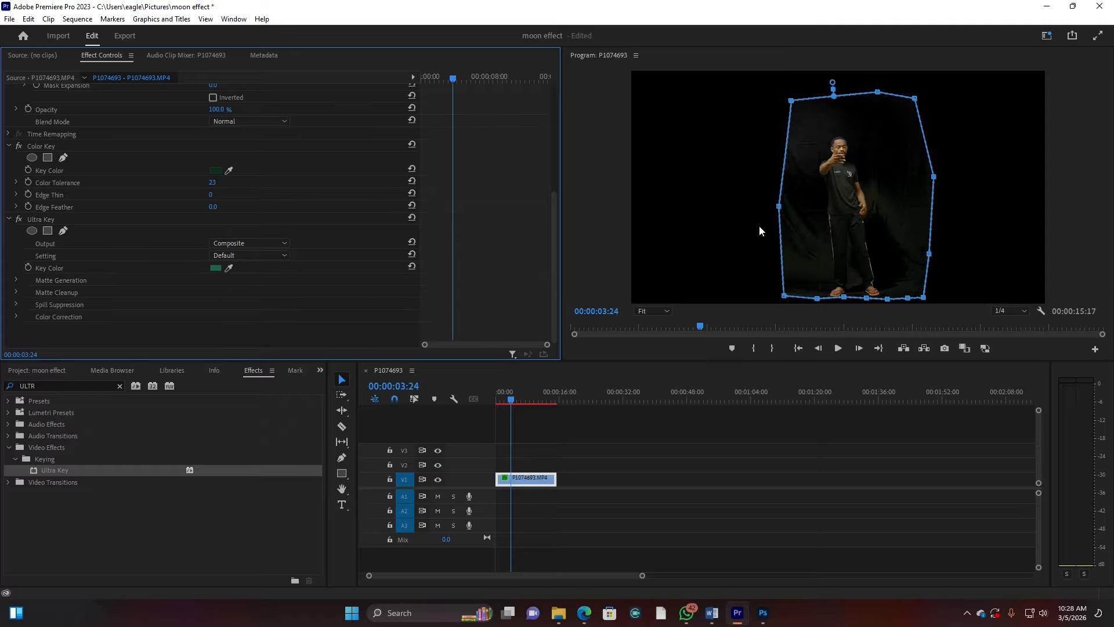
Set the Ultra Key output to Alpha Channel and reduce Matte Generation Highlight and Shadow to 0
left_click(240, 244)
left_click(248, 266)
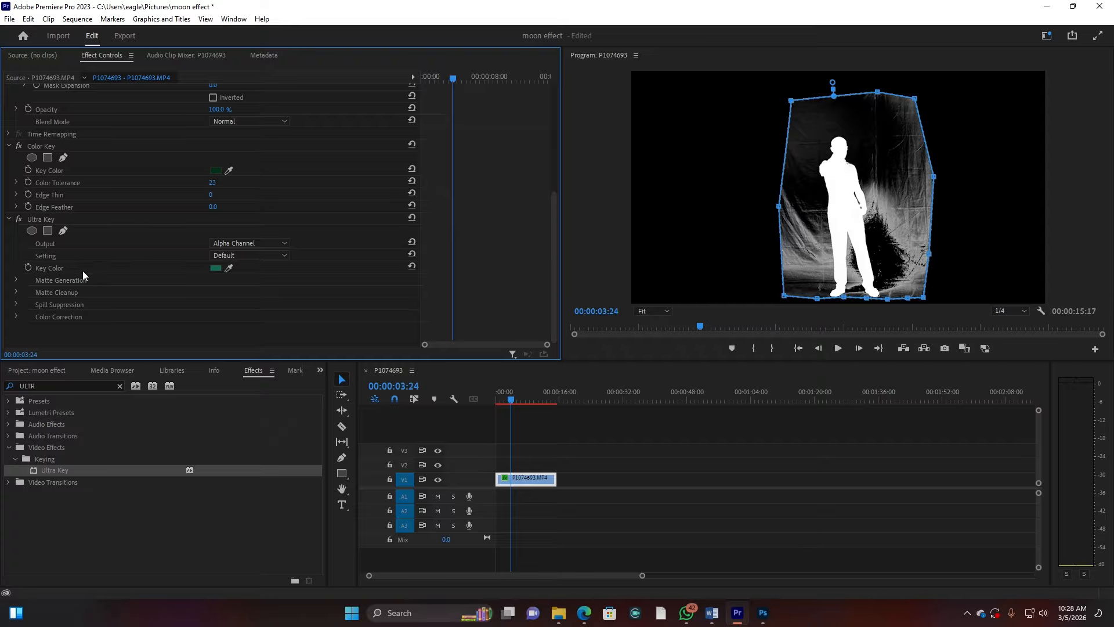
left_click(15, 280)
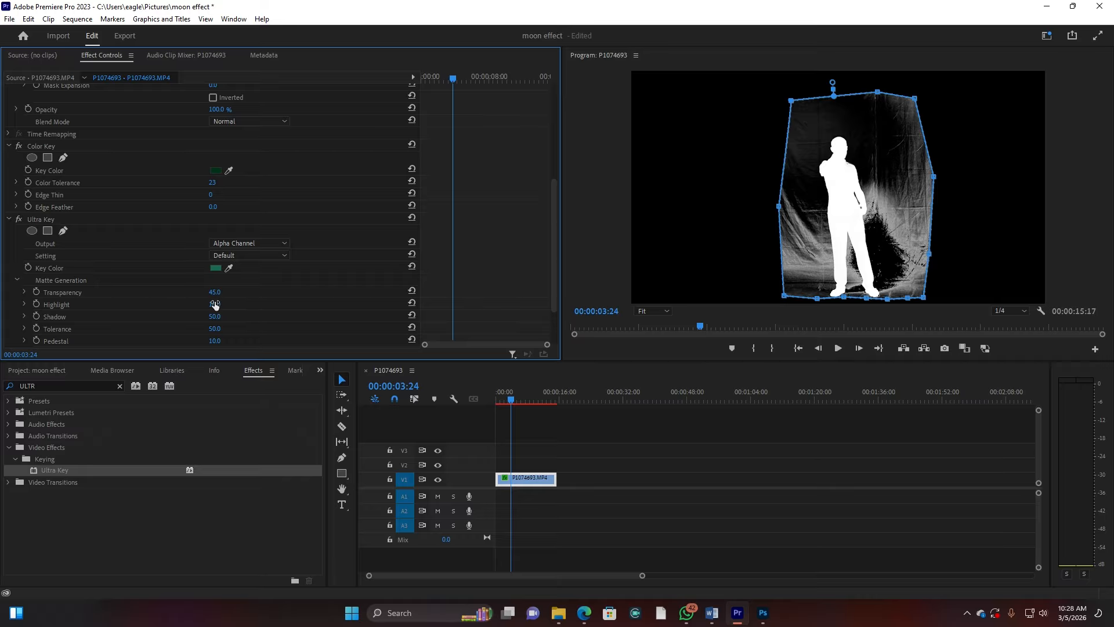
mouse_move(214, 304)
left_mouse_down()
mouse_move(243, 304)
mouse_move(211, 303)
left_mouse_up()
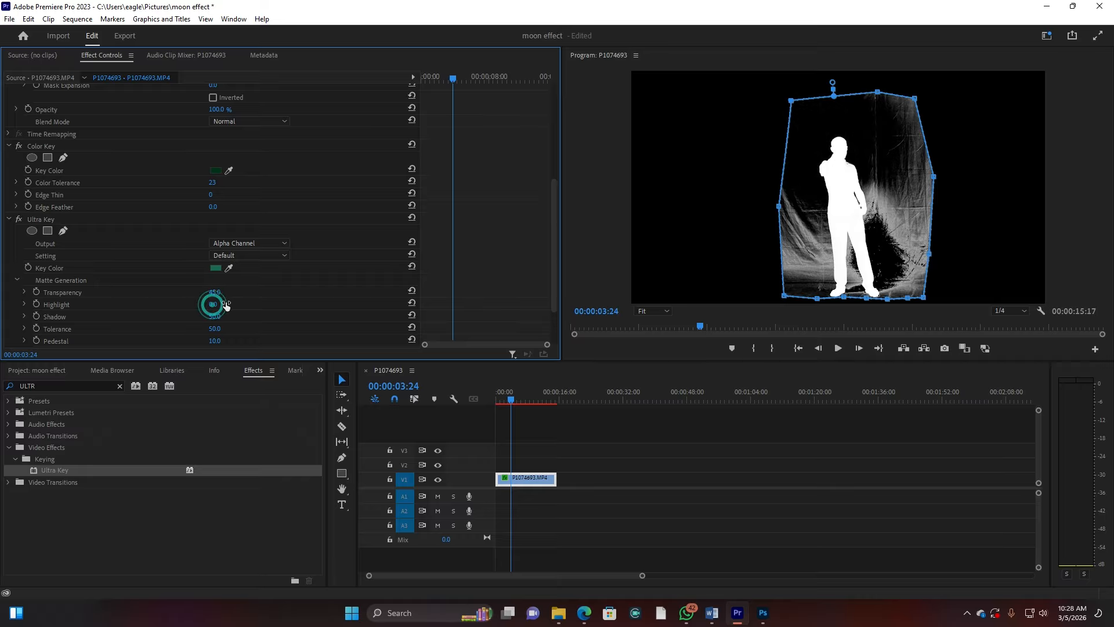
left_click(214, 316)
type("100")
key("Return")
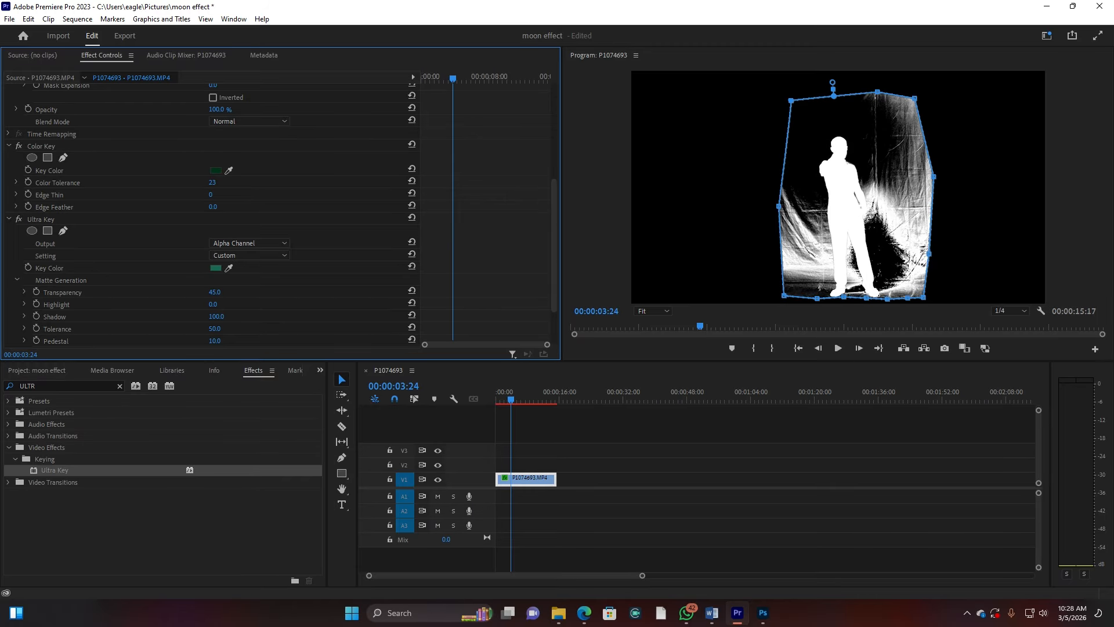
left_click_drag(236, 316, 185, 316)
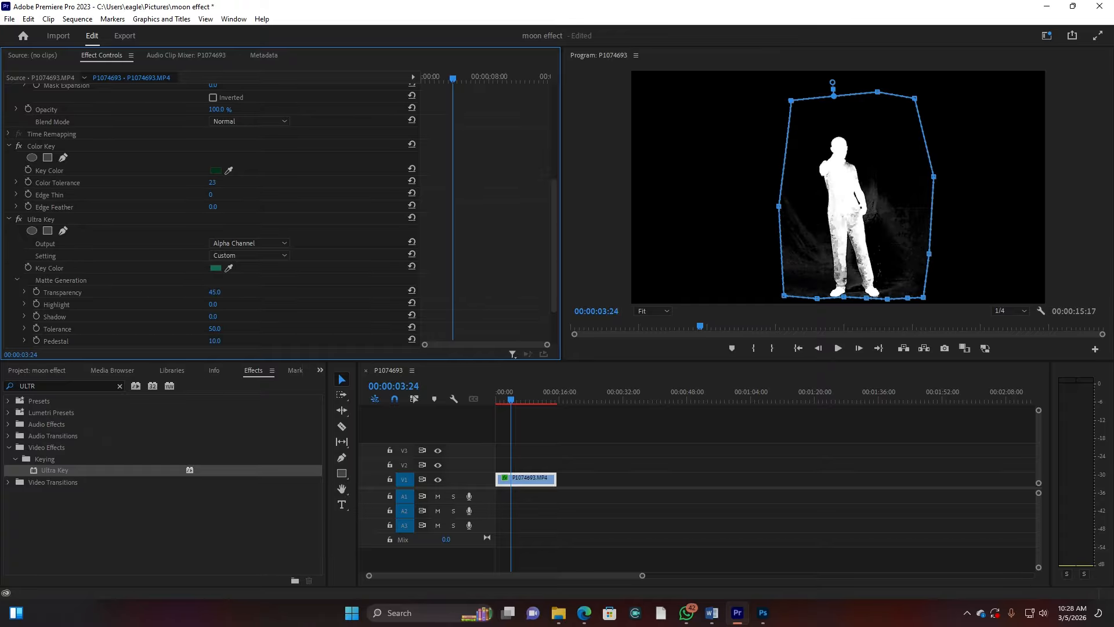
Refine the Ultra Key matte with Transparency 30, Highlight 5, Tolerance 100 and Pedestal 100
left_click_drag(215, 292, 267, 329)
scroll(290, 302, "down", 1)
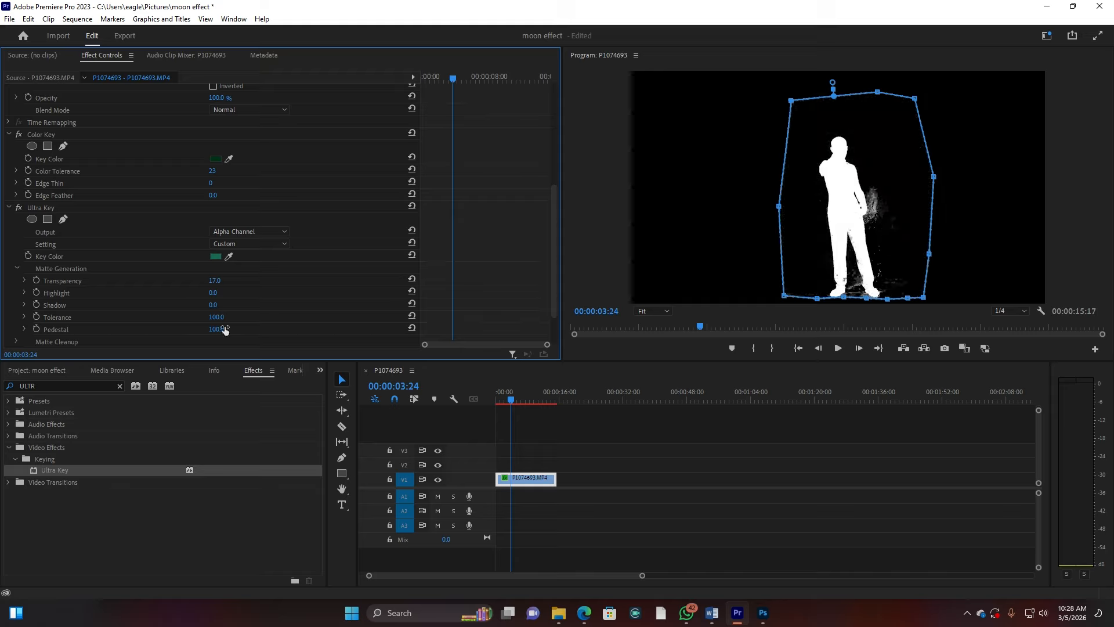
left_click_drag(214, 280, 210, 305)
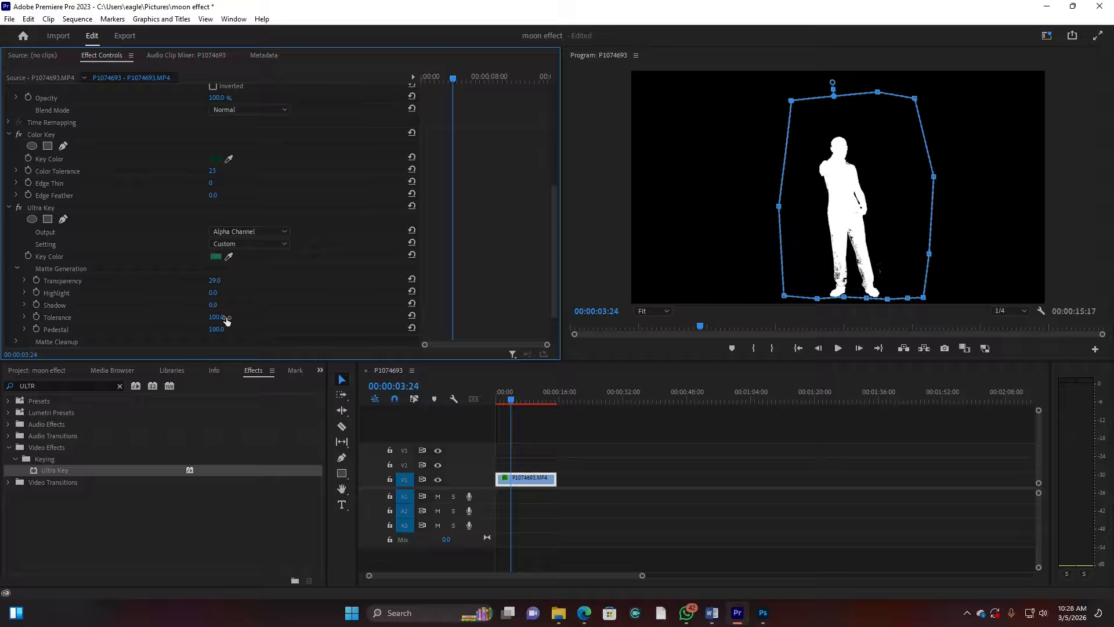
left_click_drag(213, 293, 167, 329)
mouse_move(211, 292)
left_mouse_down()
mouse_move(227, 292)
mouse_move(208, 280)
mouse_move(225, 280)
left_mouse_up()
left_click_drag(212, 293, 217, 292)
Set the Color Key's Color Tolerance to 16 and return the Ultra Key output to Composite
left_click(251, 231)
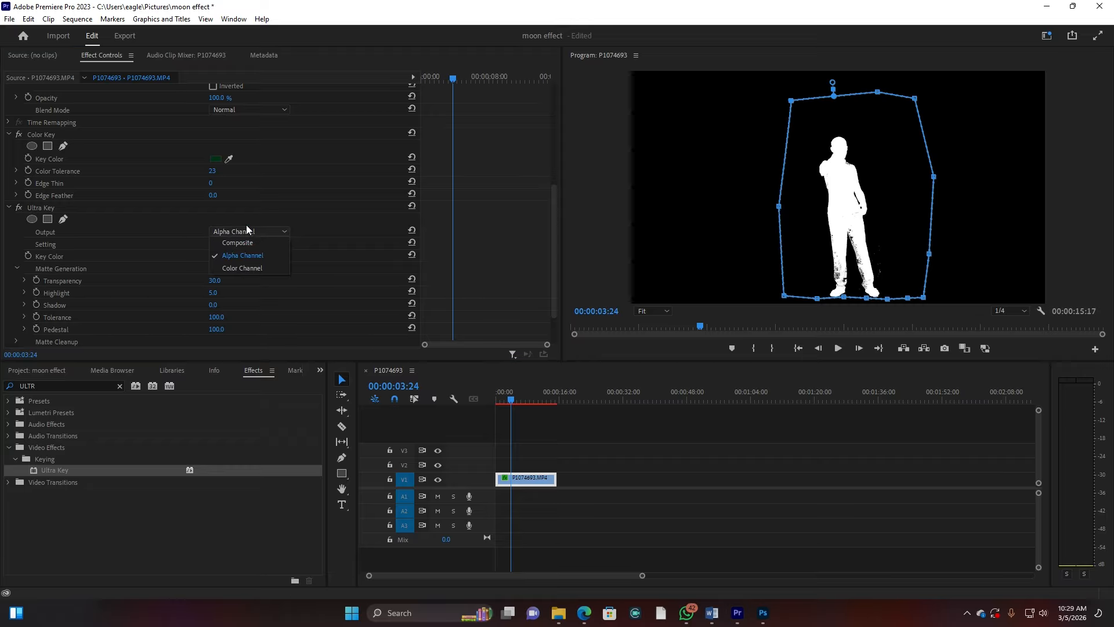
left_click(221, 173)
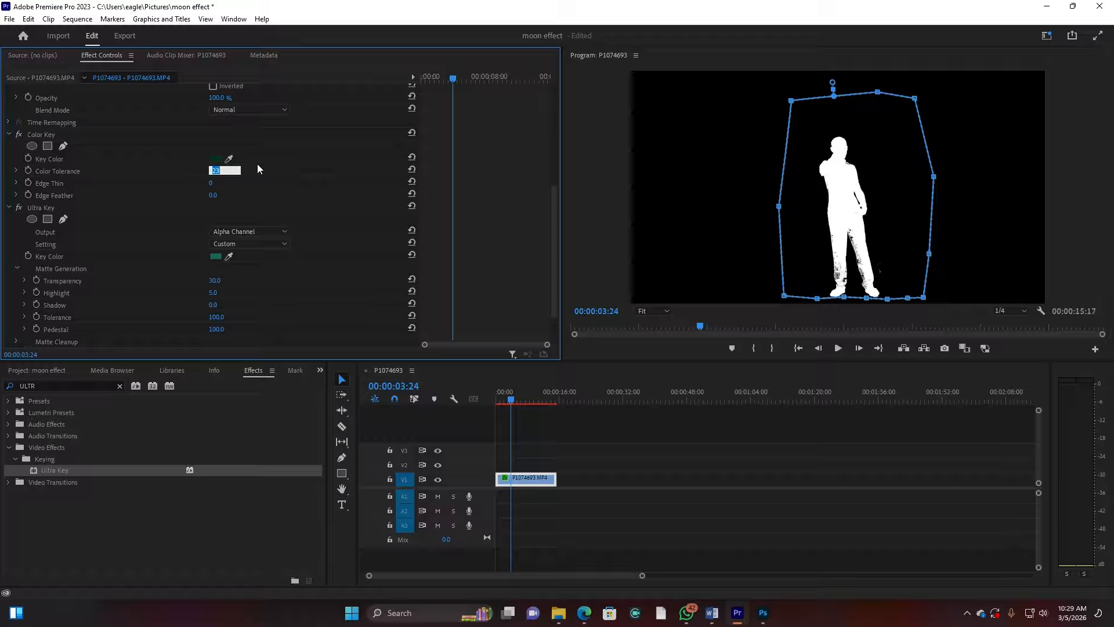
left_click_drag(213, 172, 214, 171)
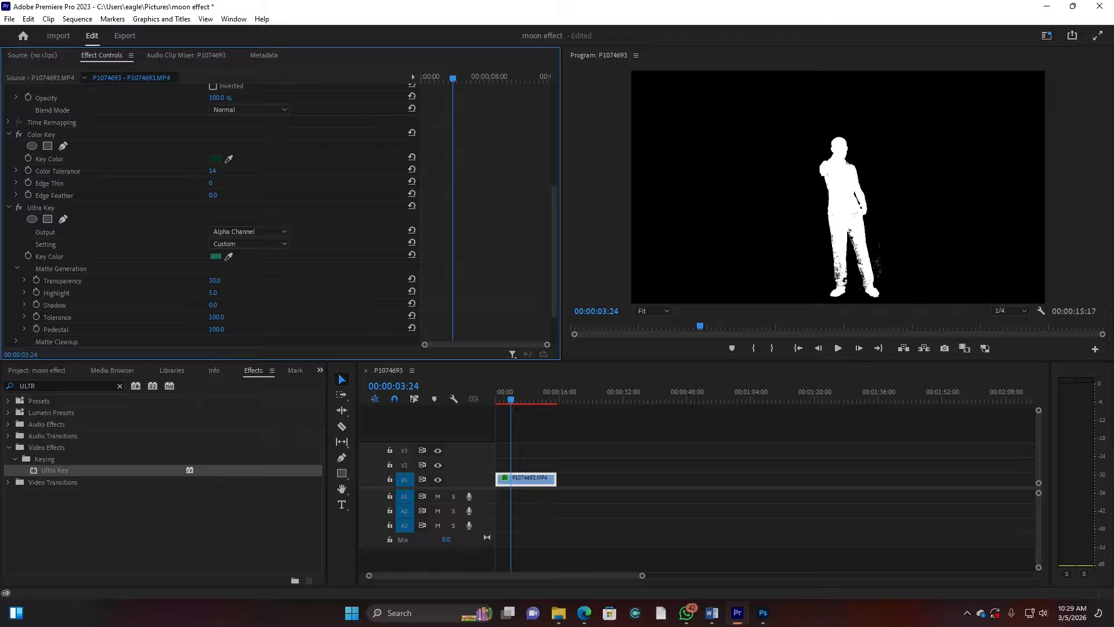
left_click(250, 240)
left_click(252, 244)
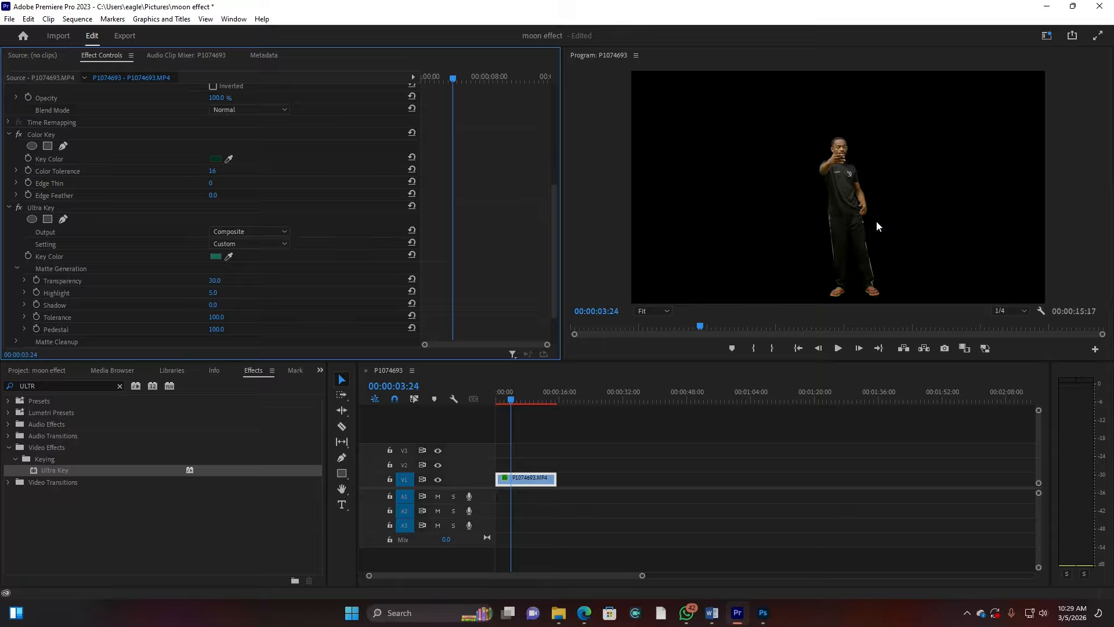
Move the man's clip up to V2, then import floor.png and place it on V1 with the same duration
left_click_drag(513, 482, 512, 464)
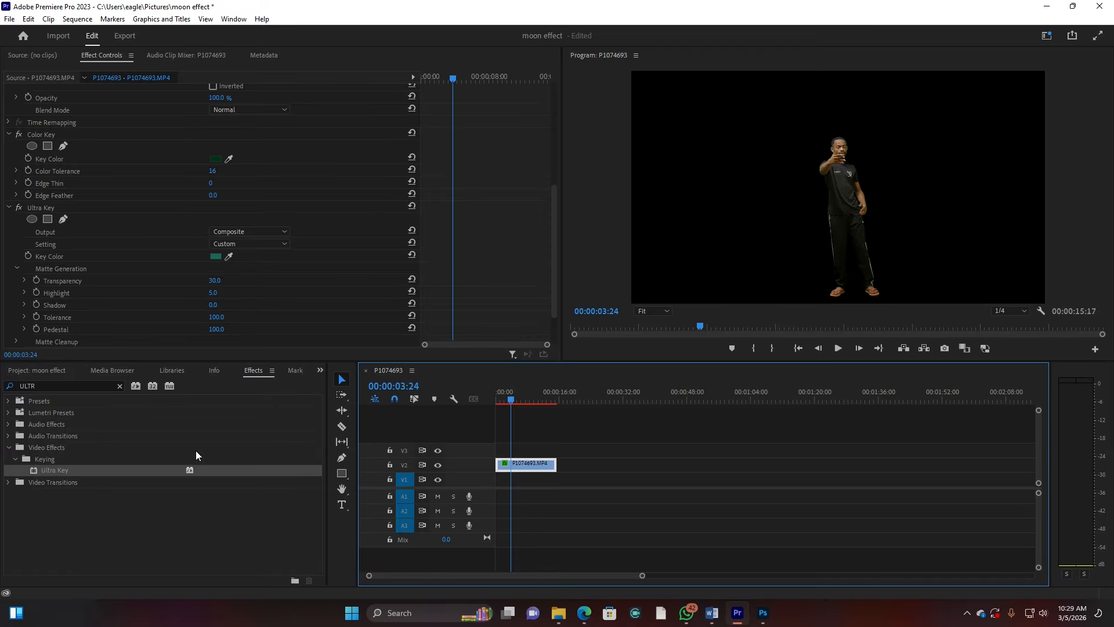
key("ctrl+i")
double_click(260, 144)
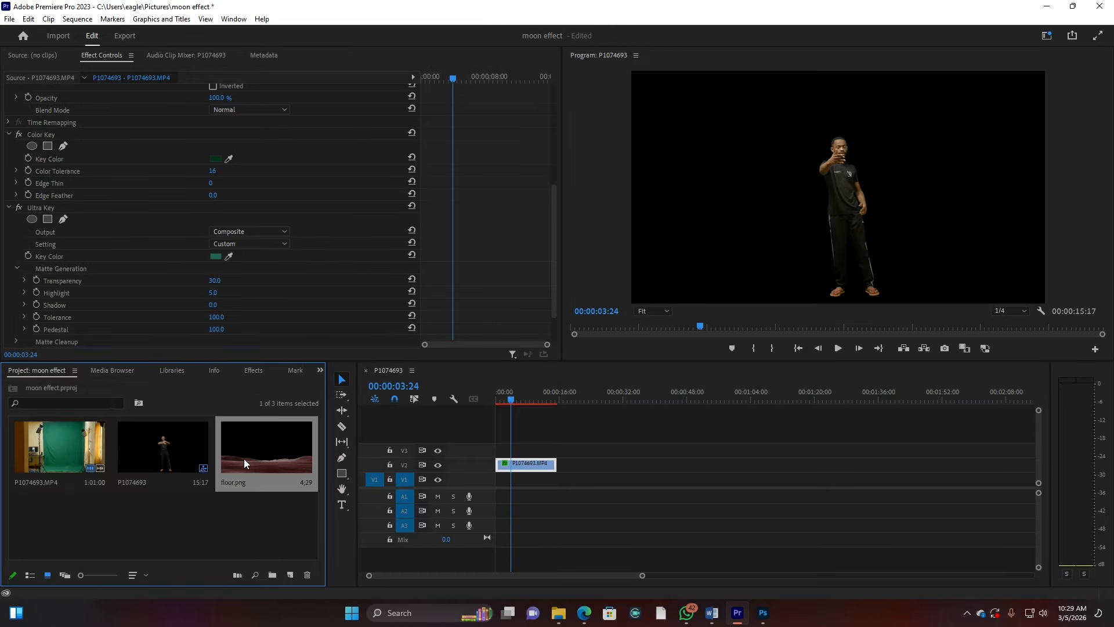
left_click_drag(244, 459, 557, 482)
left_click(533, 480)
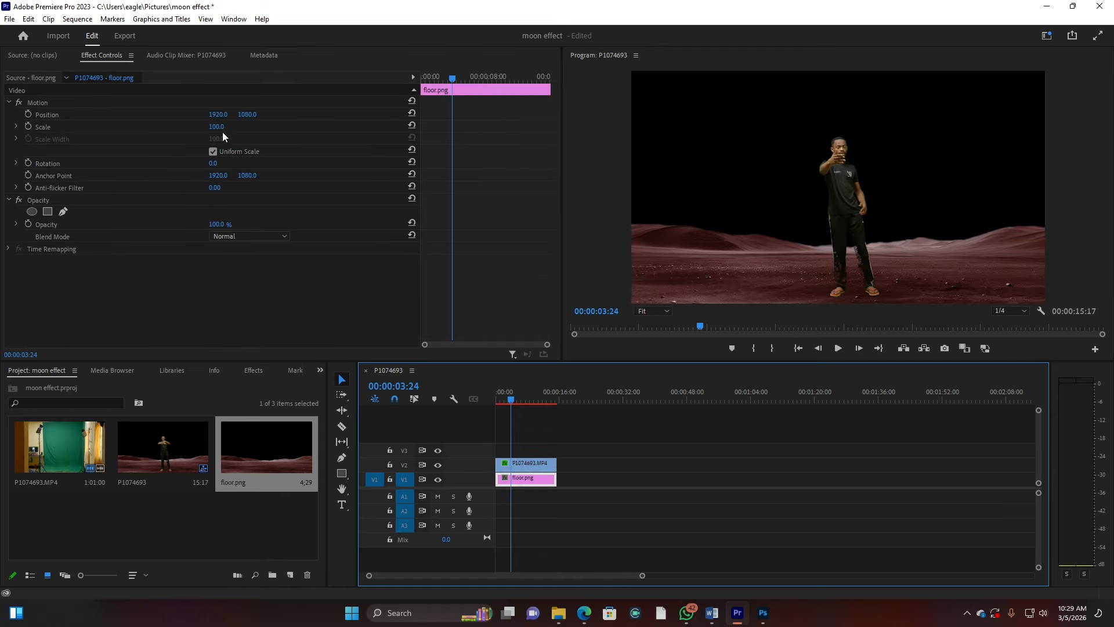
Scale the man's clip to 71 at position 1764, 1228, and set its Ultra Key Transparency to 21 and Highlight to 25
left_click(533, 463)
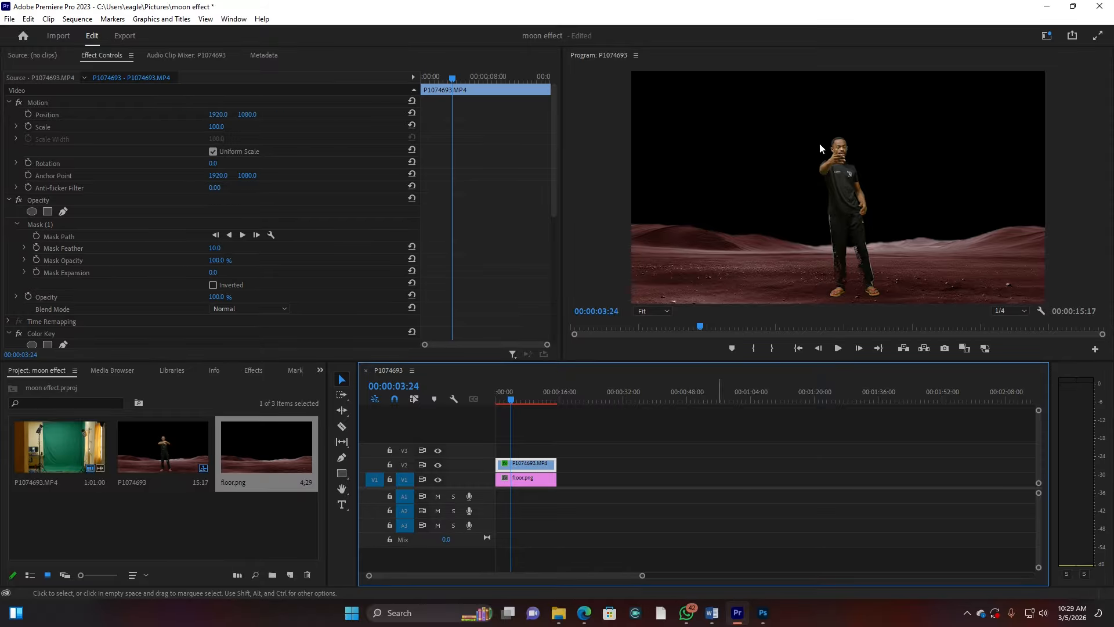
left_click_drag(222, 127, 395, 114)
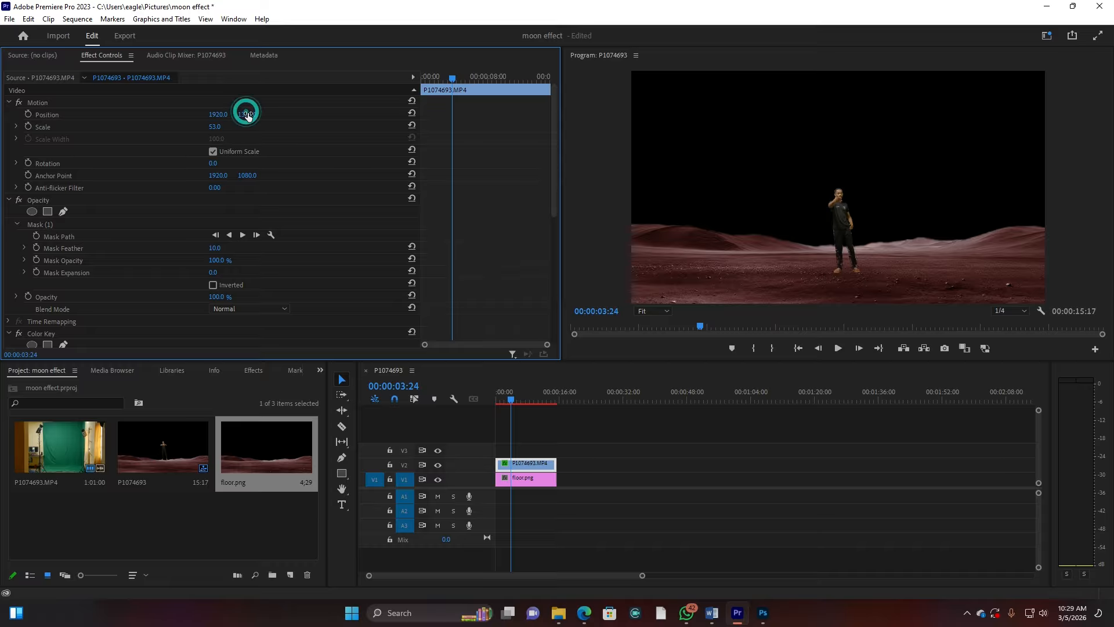
left_click_drag(218, 115, 178, 114)
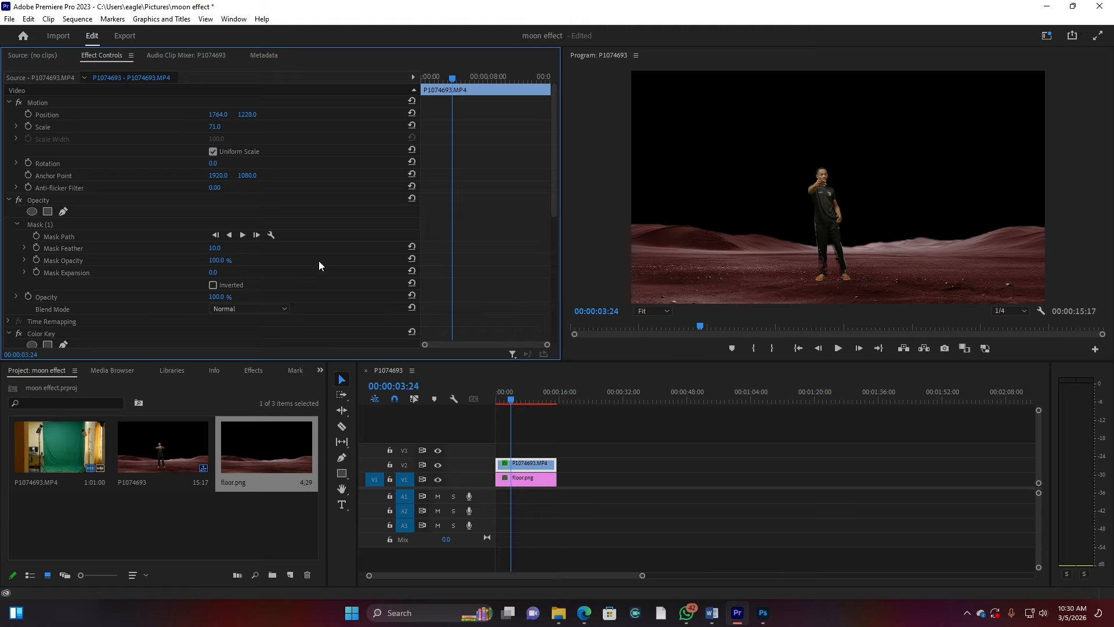
scroll(316, 284, "down", 5)
left_click_drag(213, 259, 204, 247)
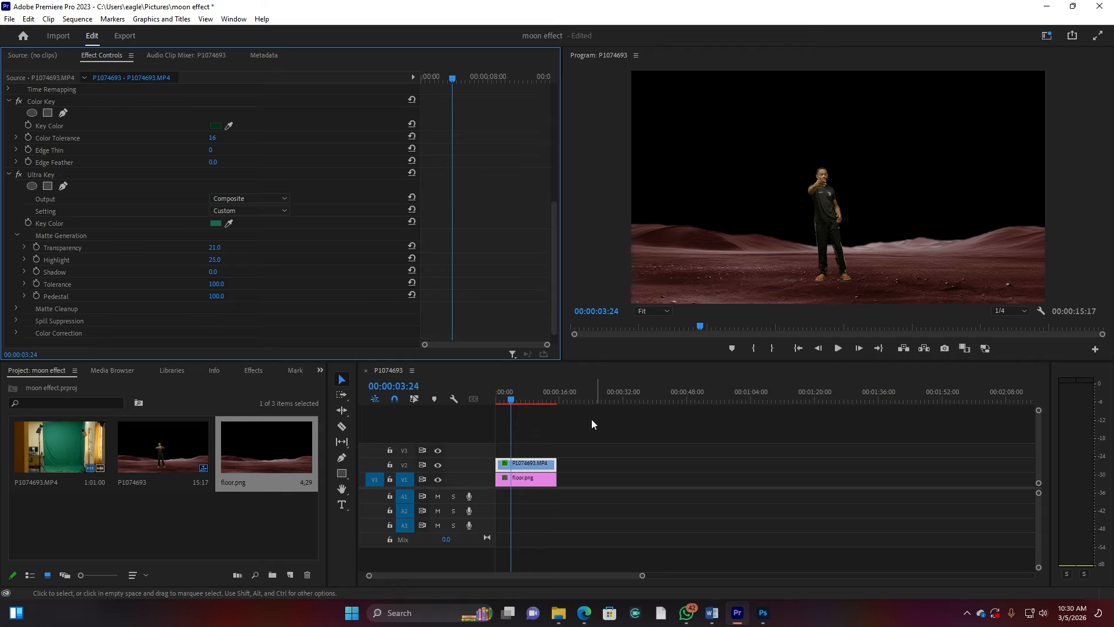
Move the man and floor clips up one track, then import the sunset image and place it on V1 at their full length
left_click_drag(582, 423, 516, 463)
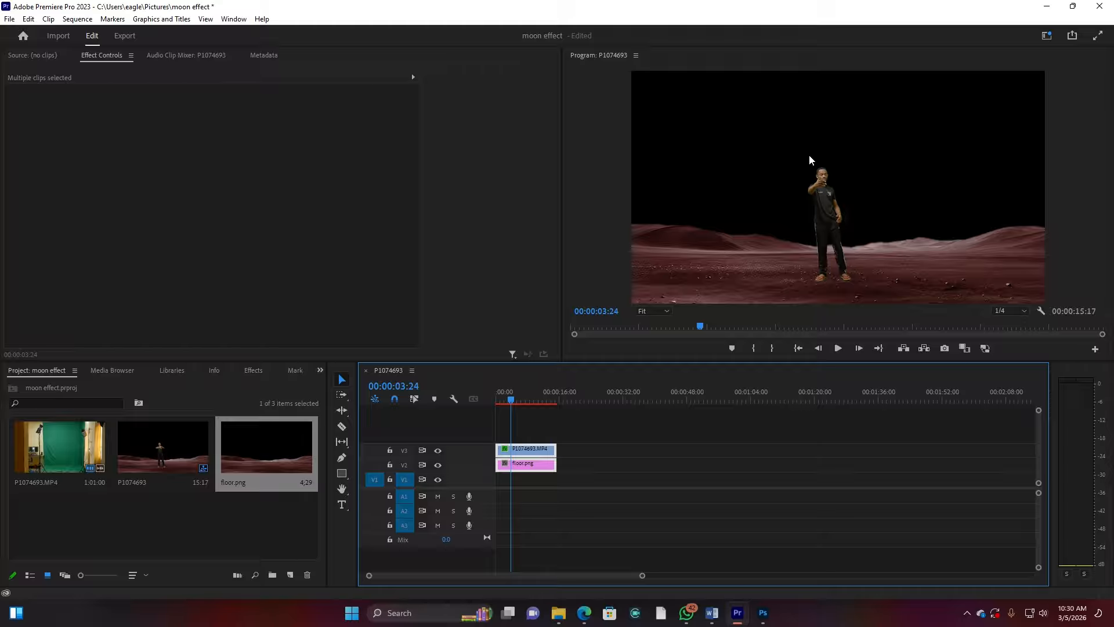
double_click(130, 517)
double_click(123, 146)
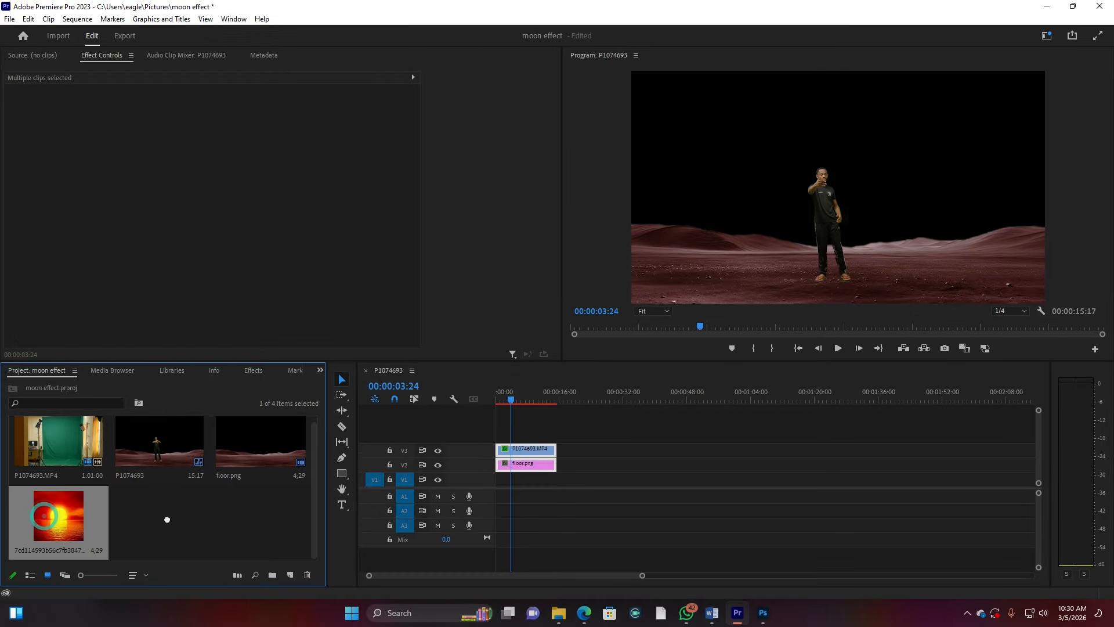
left_click_drag(167, 519, 556, 479)
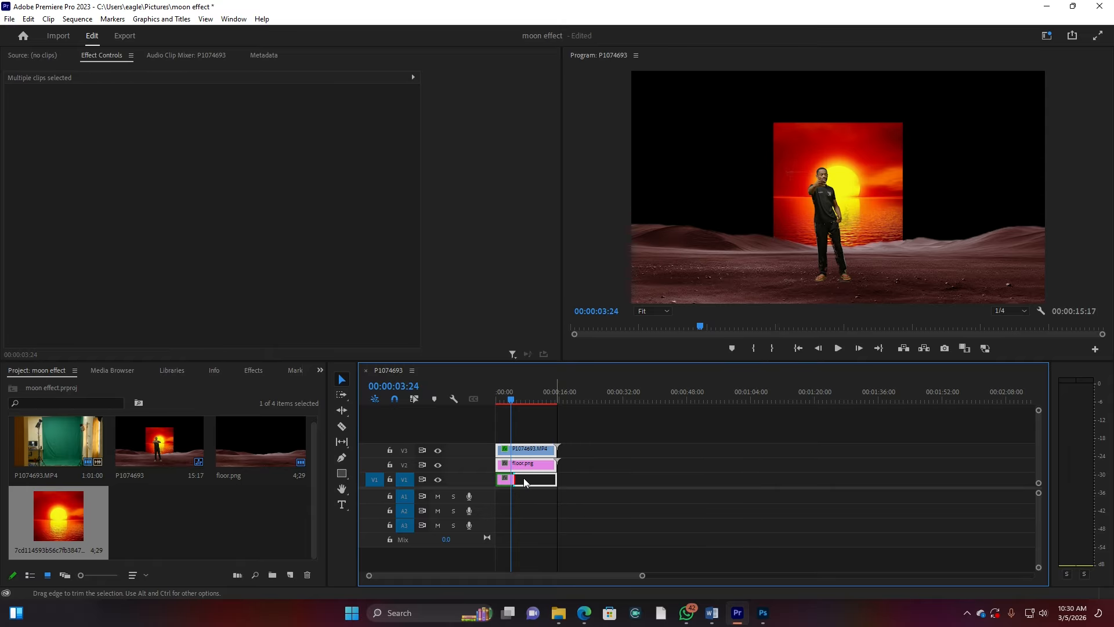
left_click(557, 532)
Scale the sunset image to 352 and position it at 1920, 2089 so the sun sits low on the horizon
left_click(526, 479)
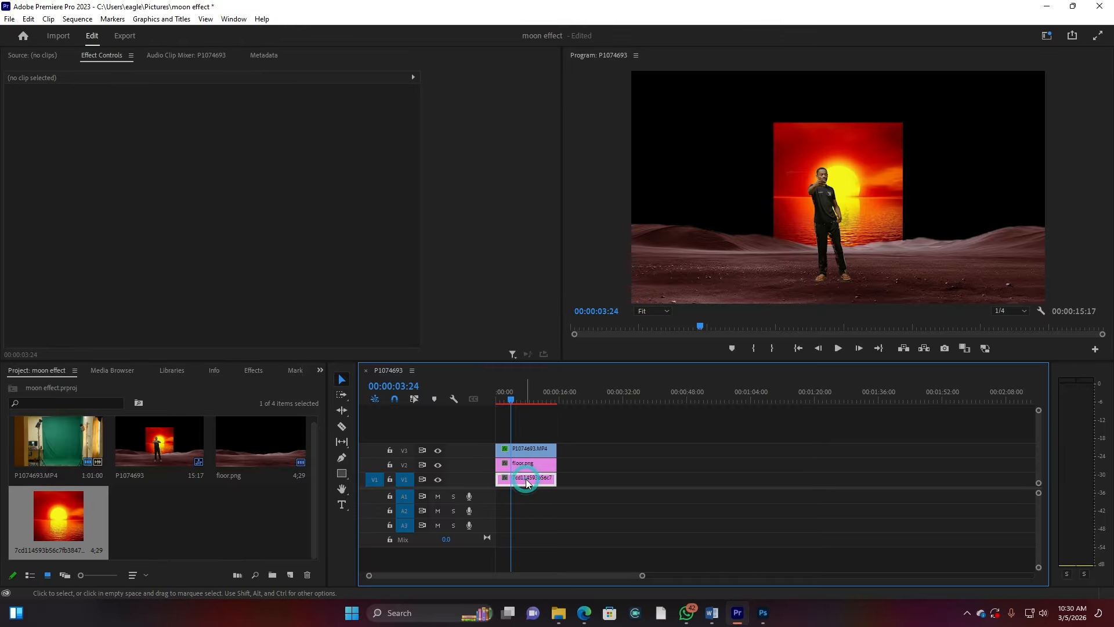
left_click_drag(217, 128, 346, 128)
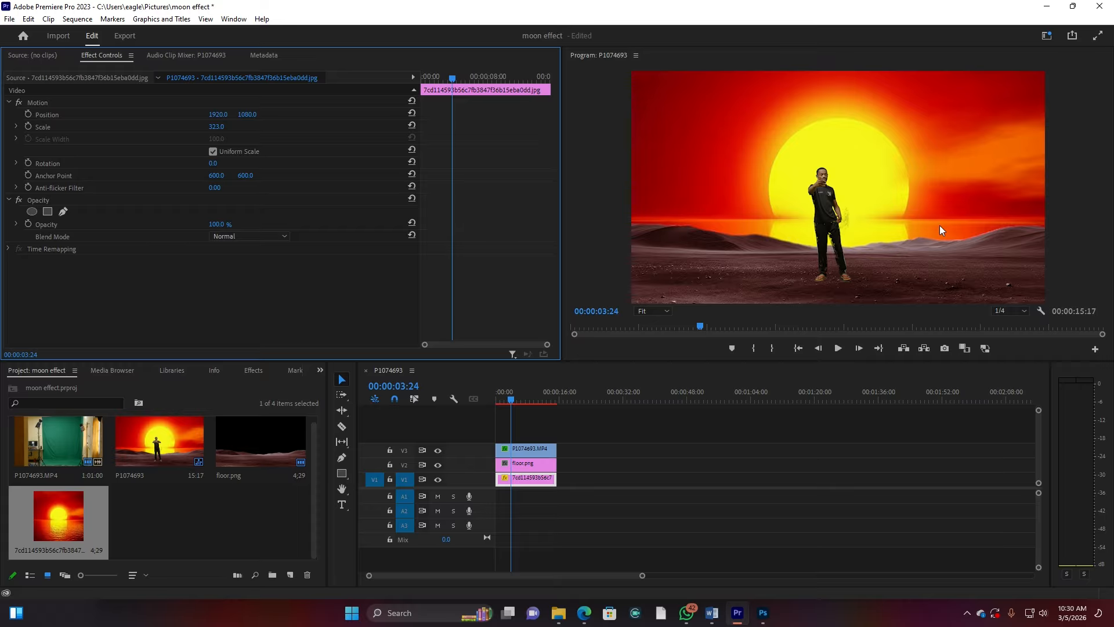
left_click_drag(247, 115, 398, 114)
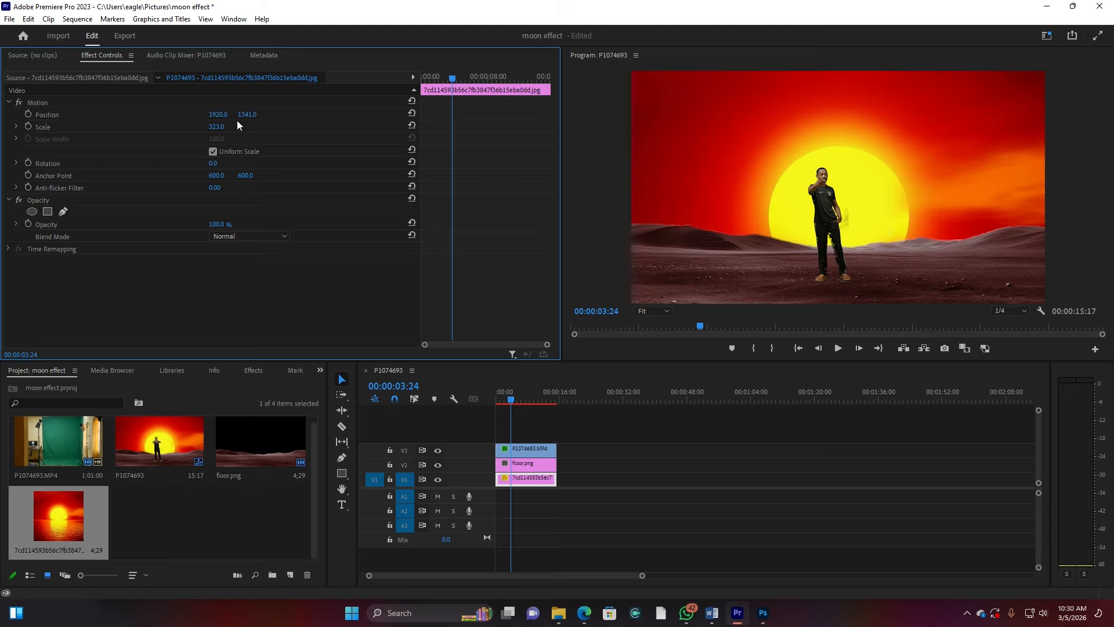
left_click_drag(215, 126, 573, 114)
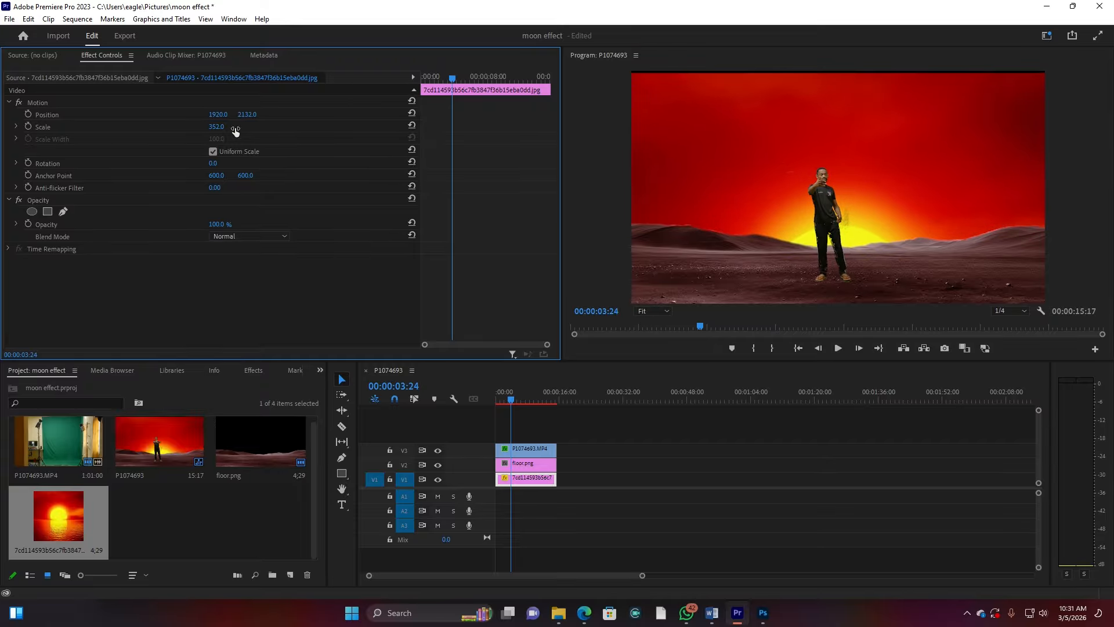
left_click_drag(247, 116, 223, 116)
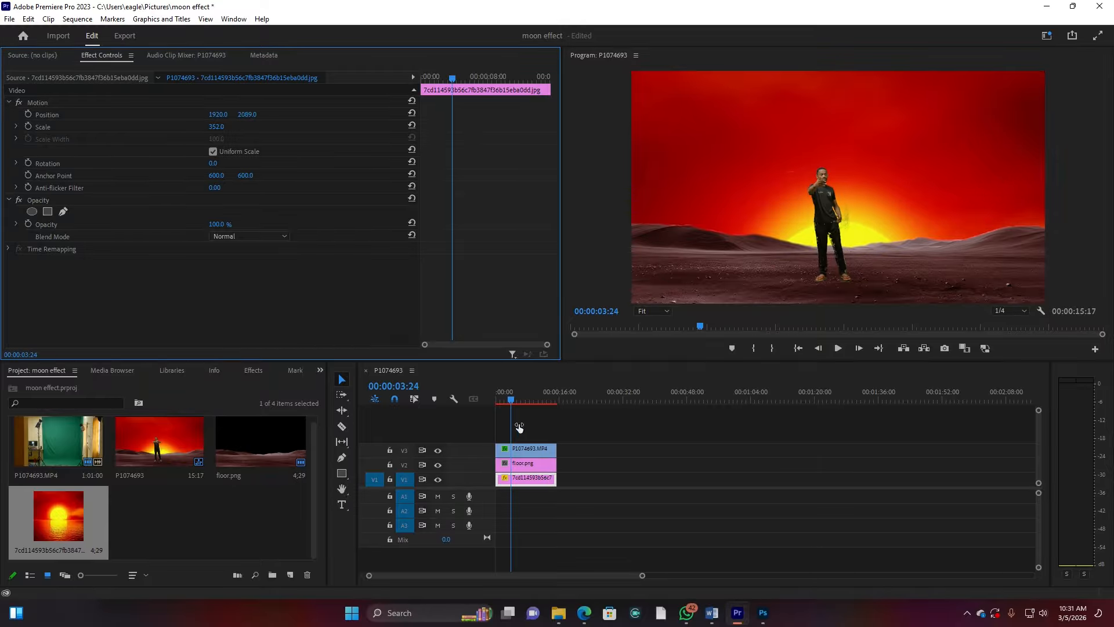
Keyframe the sunset image's Position from 1920, 2089 at the first frame to a smaller vertical value at 00:00:15:11 so the sun rises
left_click(510, 398)
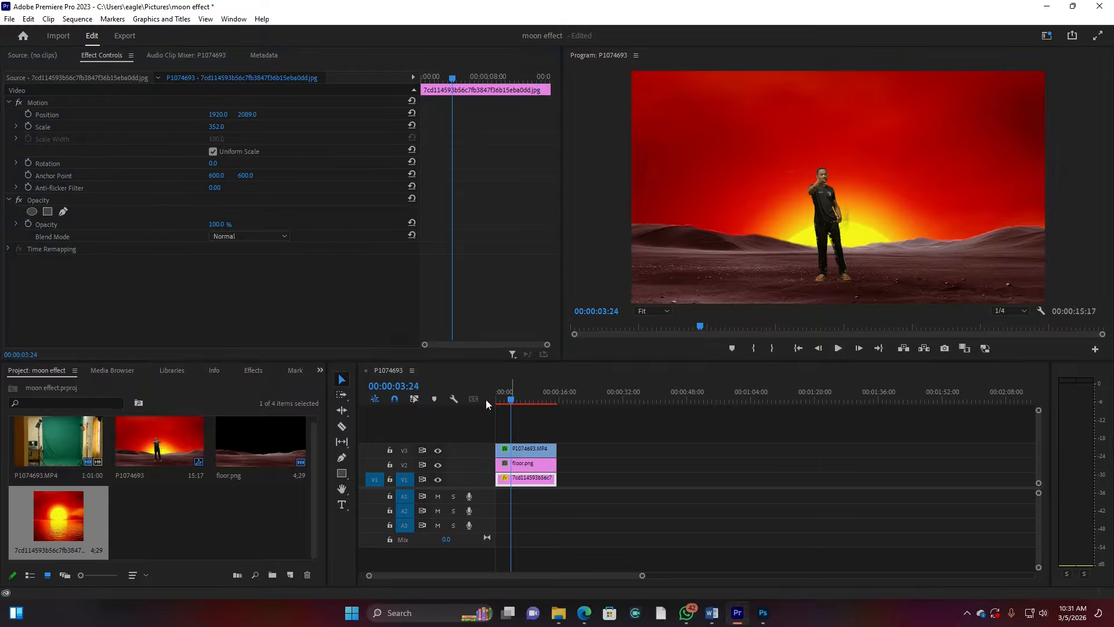
key("Home")
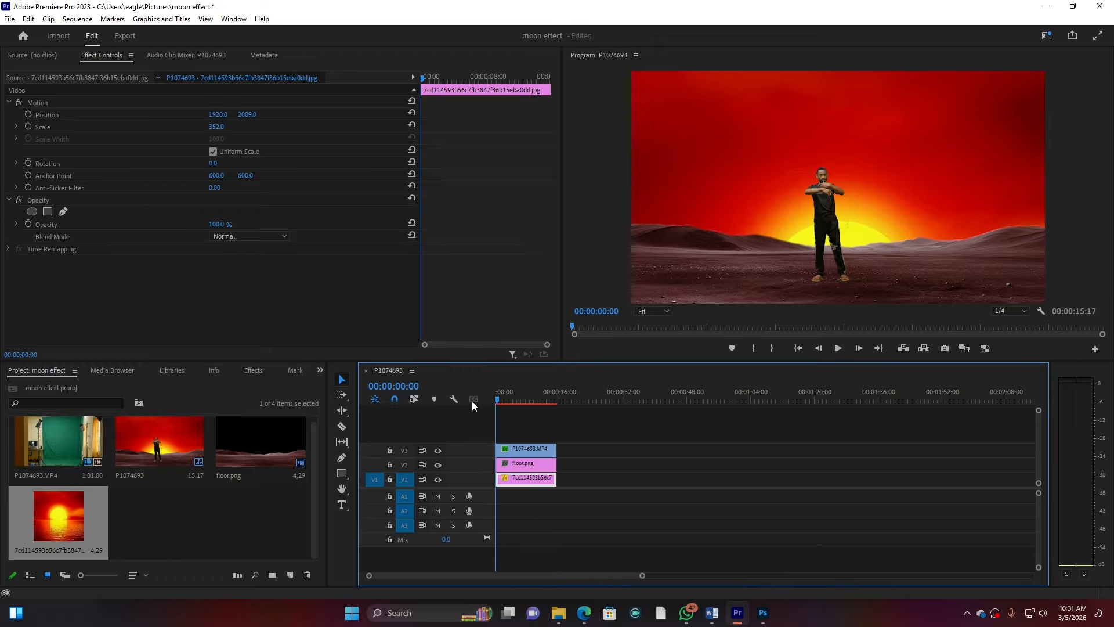
left_click_drag(510, 398, 486, 398)
left_click(28, 114)
left_click_drag(525, 79, 551, 85)
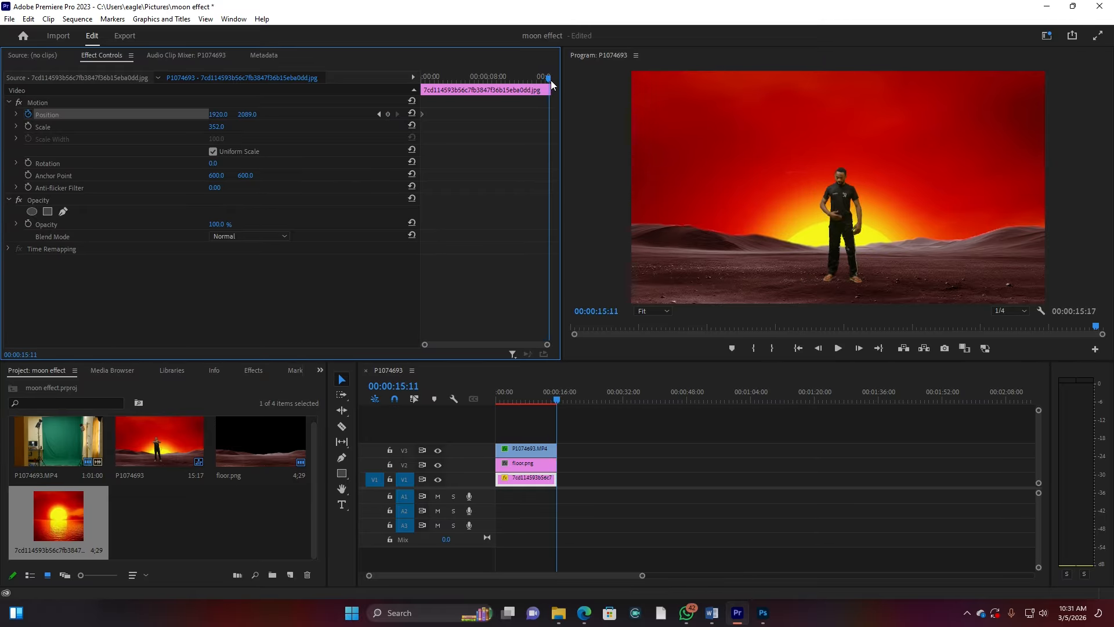
left_click_drag(254, 118, 70, 119)
Play the sequence from the beginning to check the rising sun animation, and return to the first frame
left_click(497, 399)
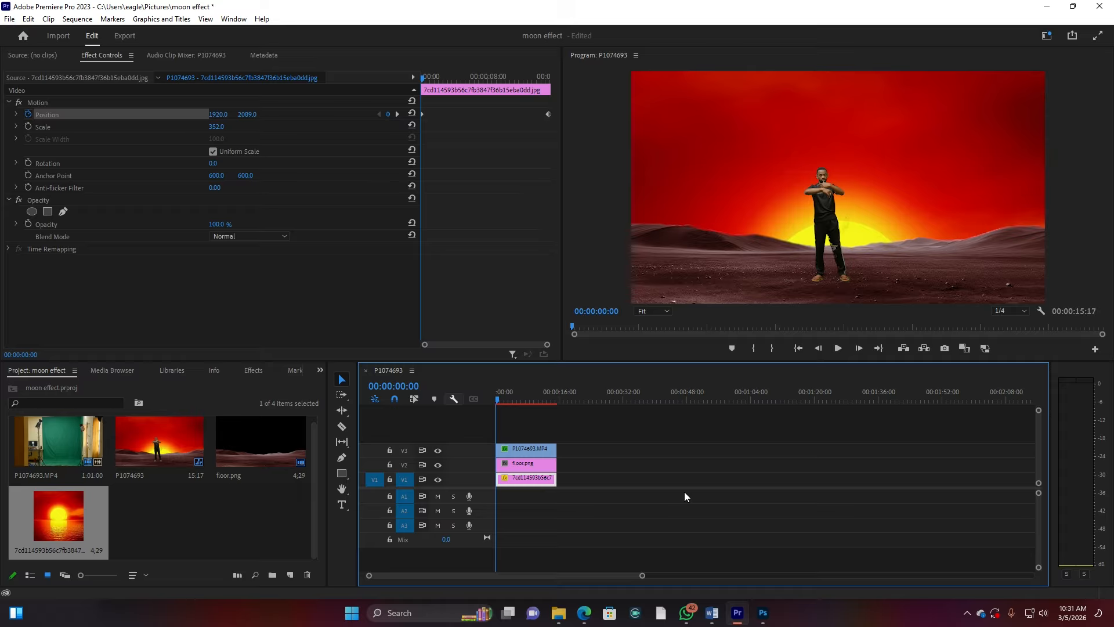
key("space")
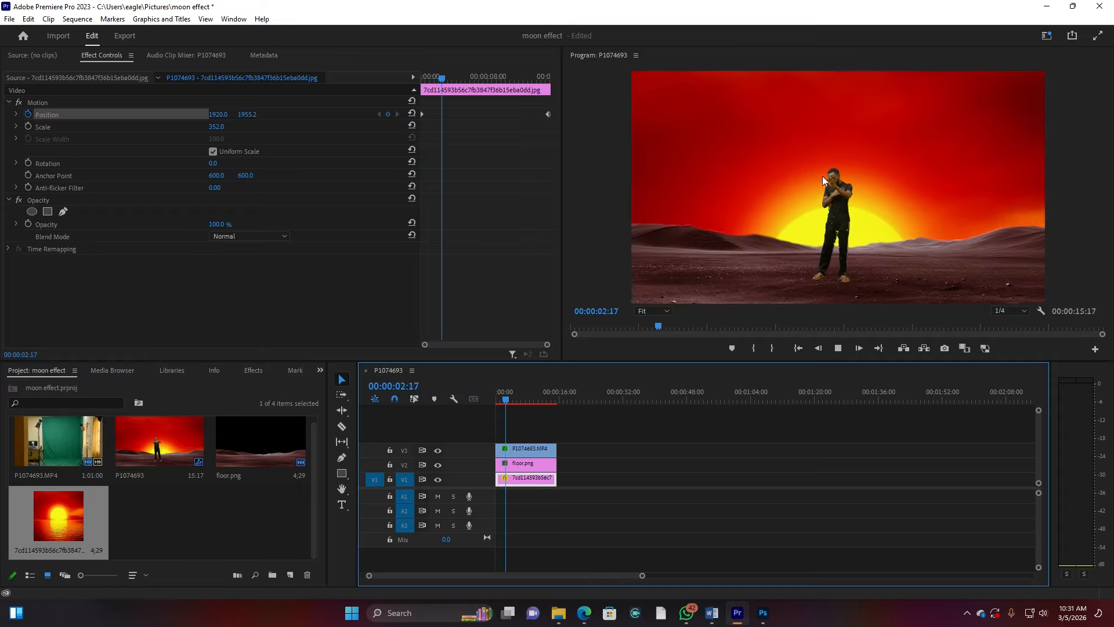
key("space")
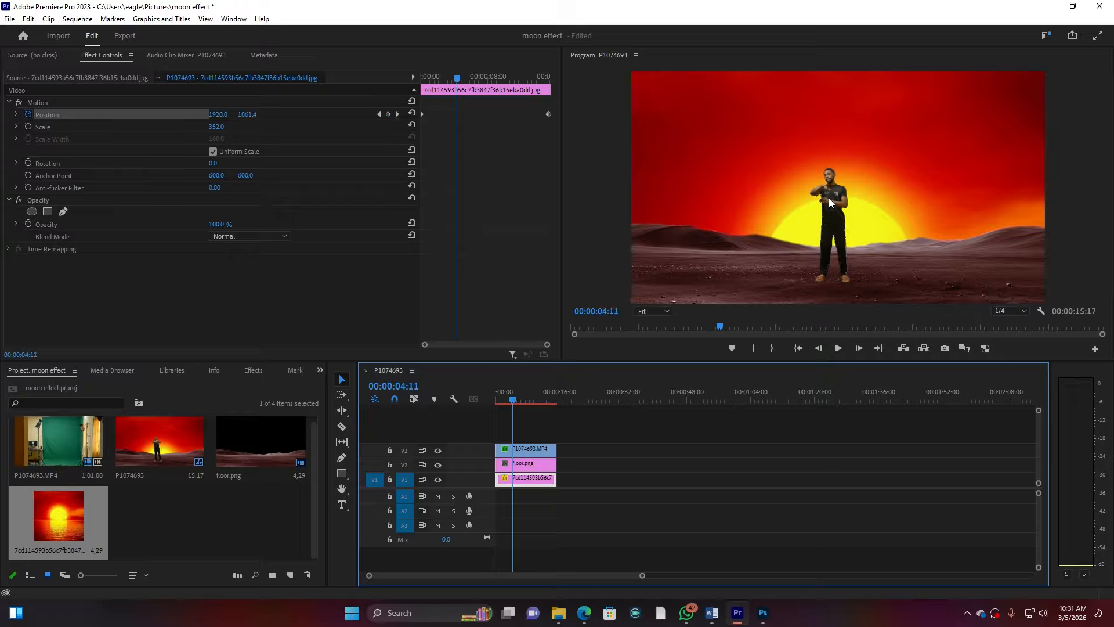
left_click(497, 402)
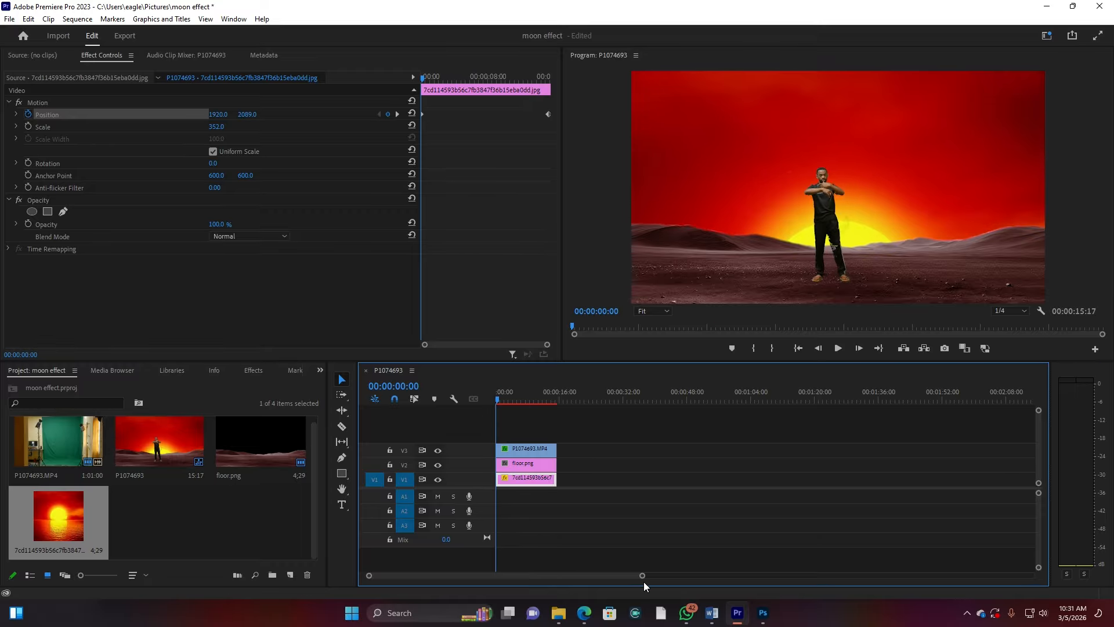
Import the tree image and place it on V4 above the man, covering the full length of the other clips
left_click_drag(642, 581, 598, 582)
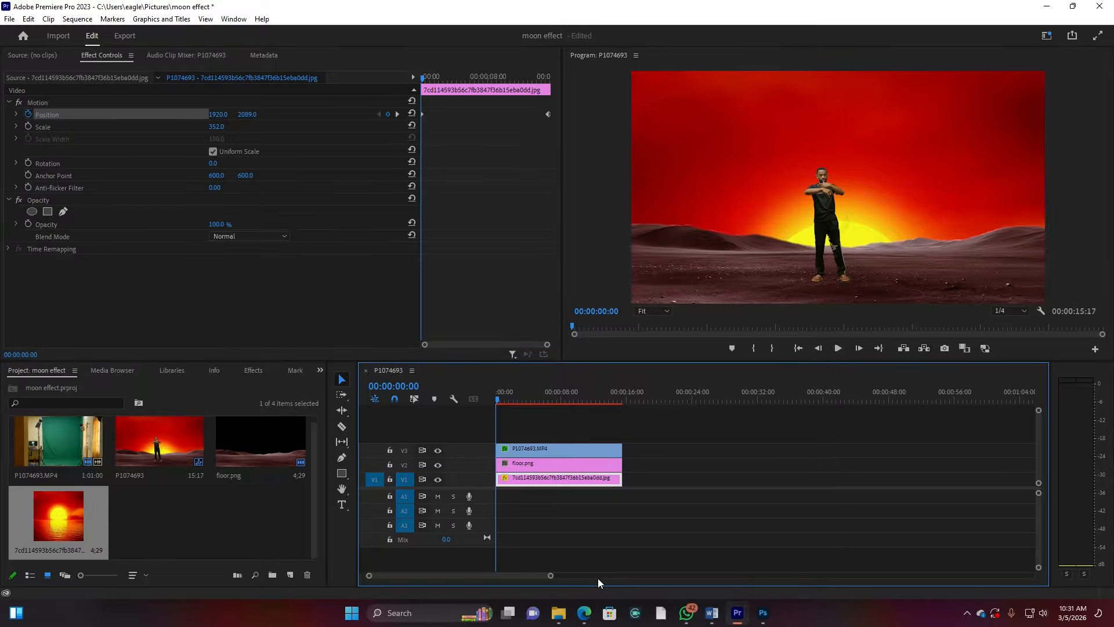
double_click(161, 528)
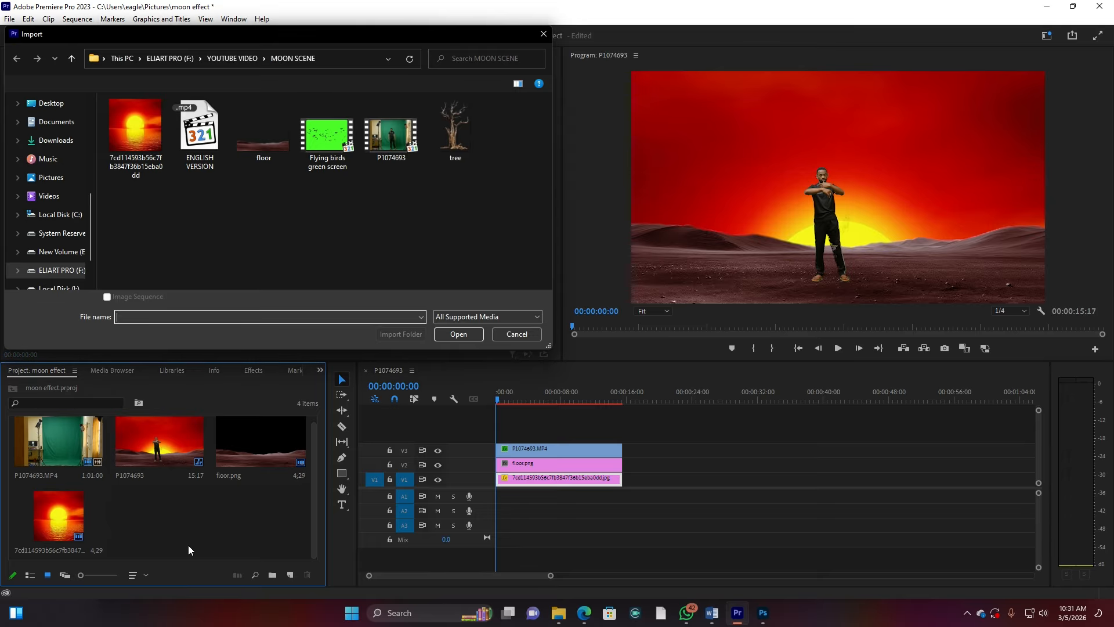
double_click(452, 124)
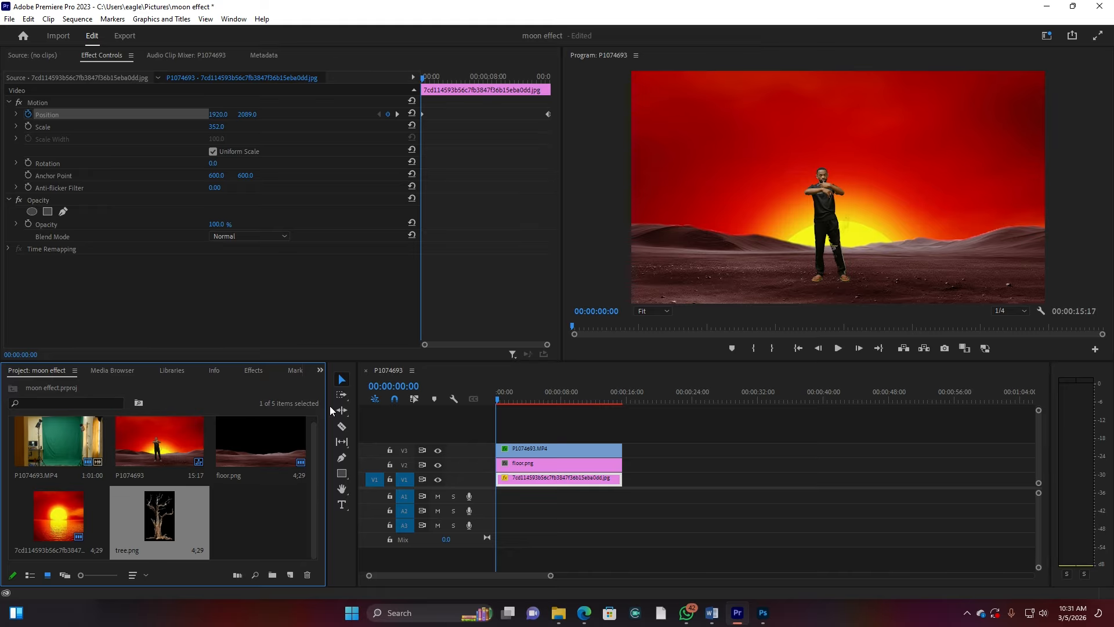
left_click_drag(139, 519, 622, 434)
Scale the tree to 262 and position it at 3749, 1481 so it stands at the frame's right edge
left_click(535, 434)
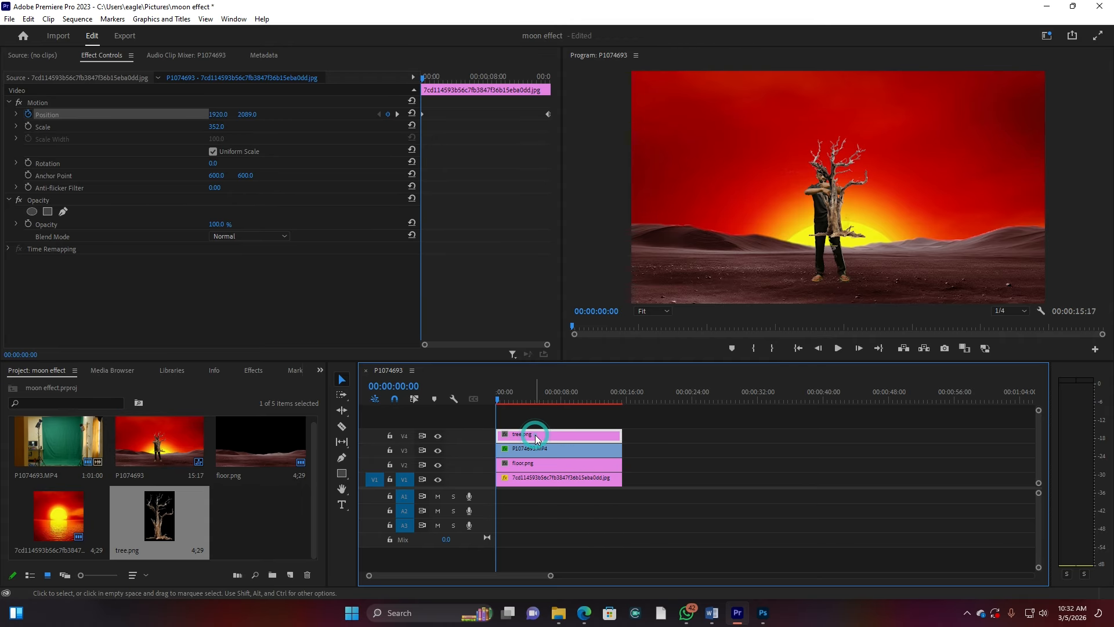
left_click_drag(221, 128, 314, 128)
left_click_drag(247, 114, 404, 115)
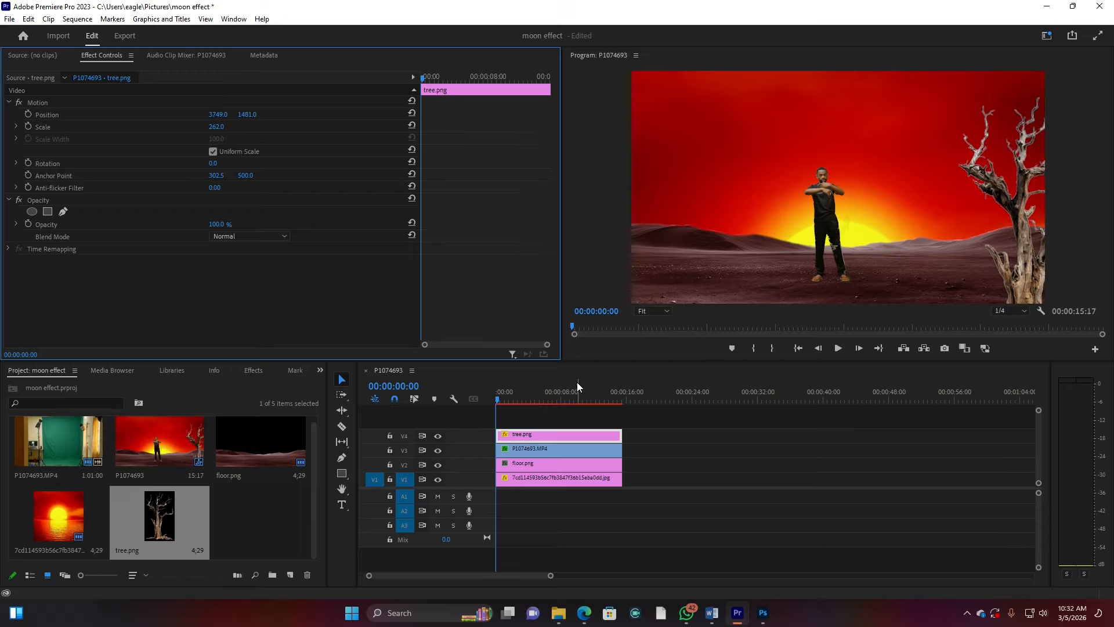
Apply Gaussian Blur to the tree clip and set its Blurriness to 26
left_click(257, 527)
left_click(255, 371)
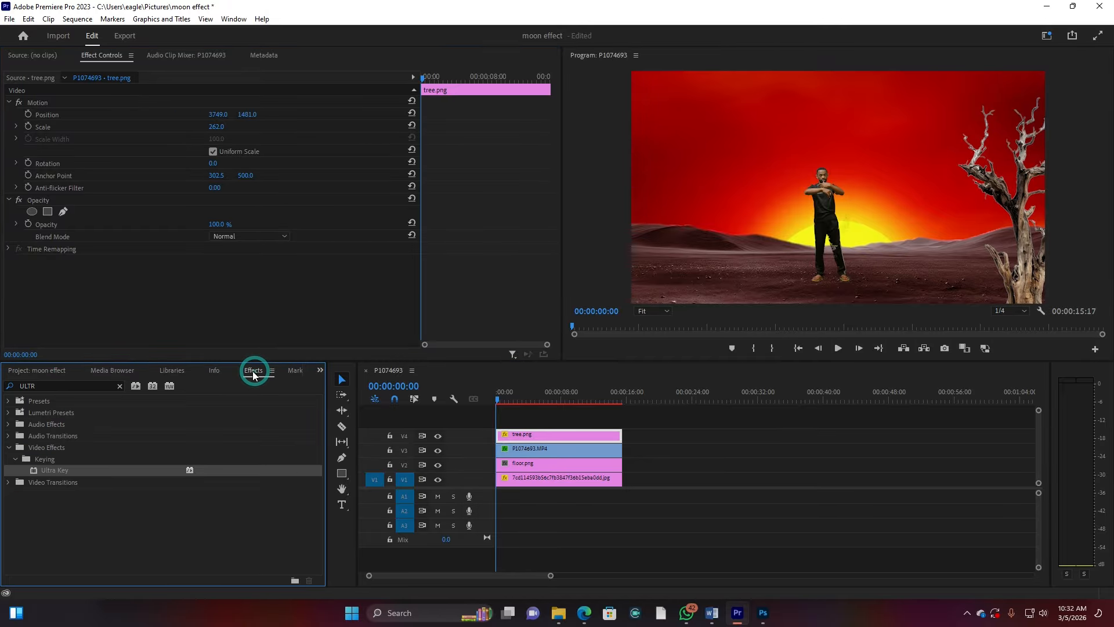
left_click(49, 386)
type("ULTR")
key("ctrl+a")
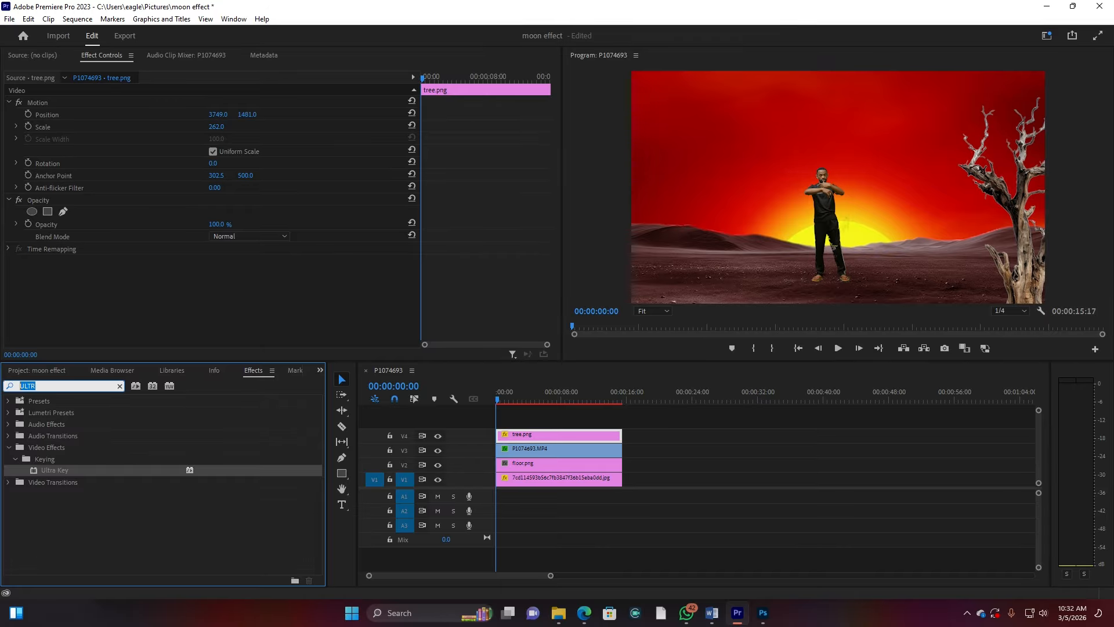
type("GAUS")
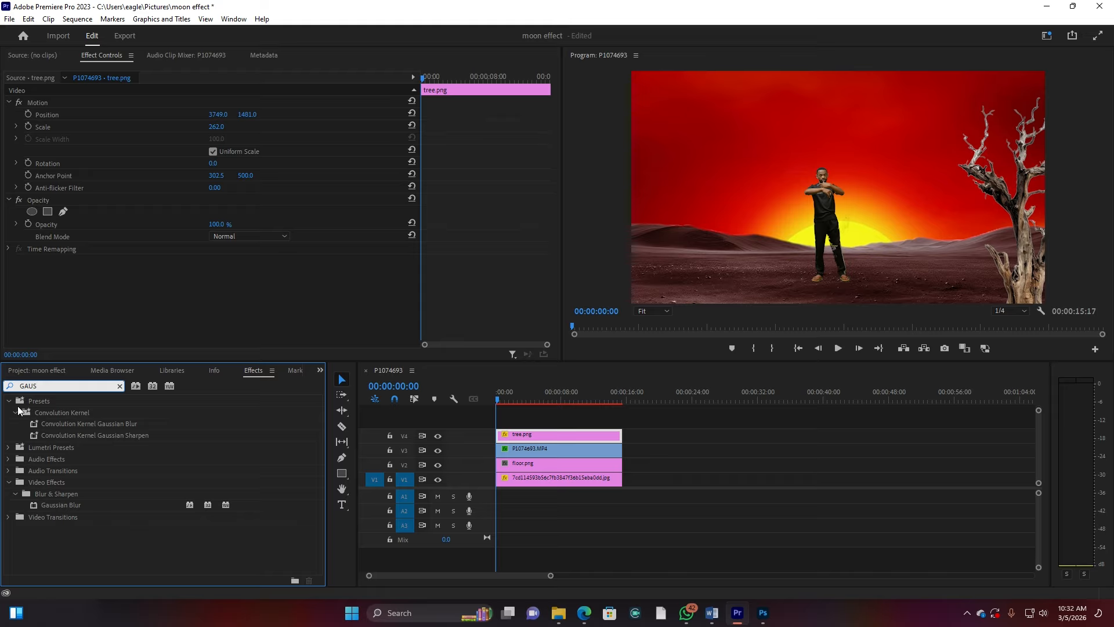
left_click_drag(61, 507, 540, 434)
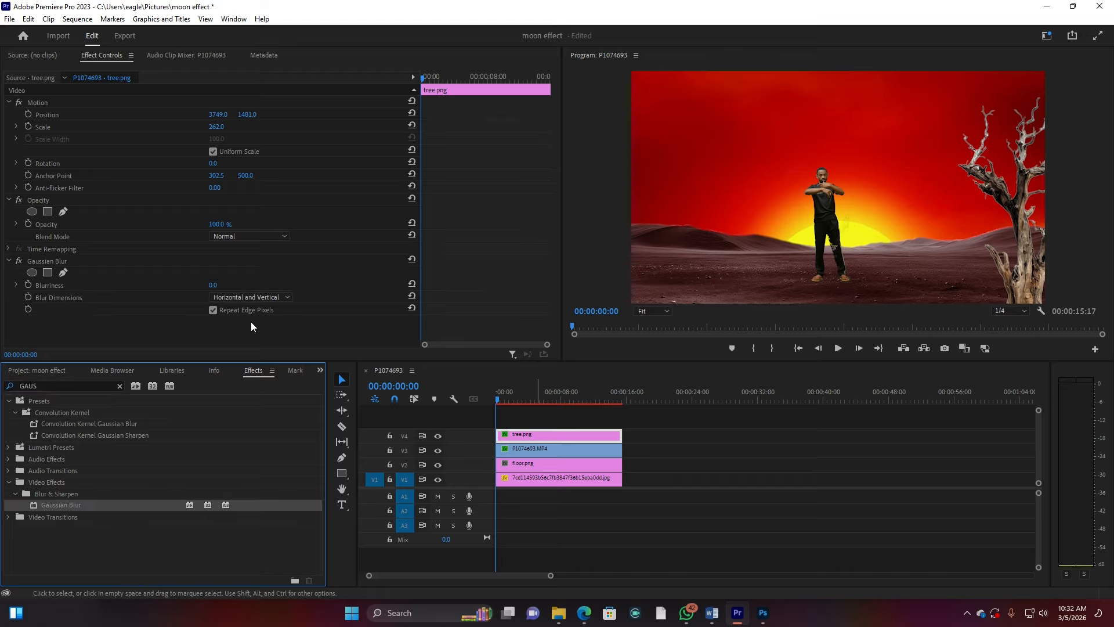
left_click(213, 286)
type("25")
key("Return")
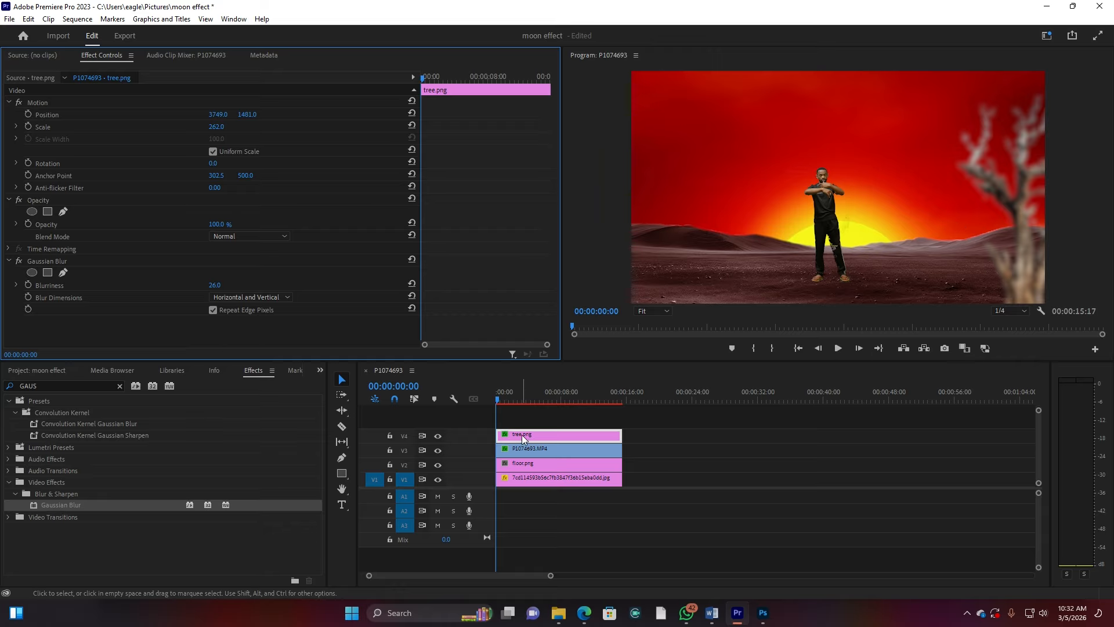
Duplicate the blurred tree clip onto V5 and set the copy's horizontal position to -47 to frame the opposite side
left_click_drag(524, 434, 545, 422)
left_click(562, 423)
left_click_drag(217, 114, 102, 115)
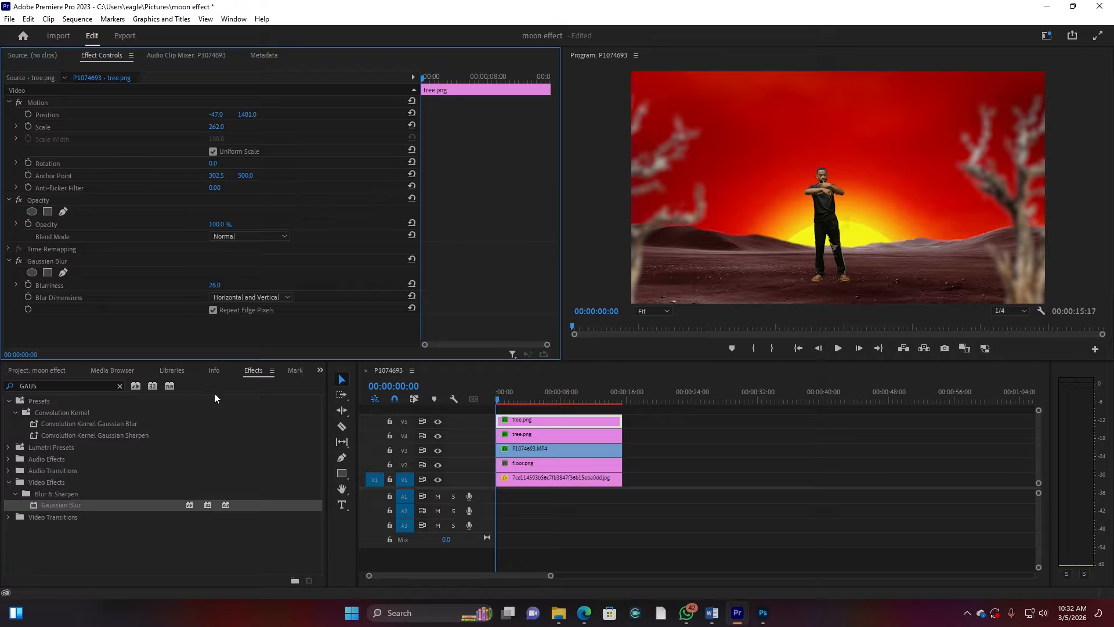
Import the flying birds green-screen video and place it on V6 at the start of the sequence
left_click(29, 370)
double_click(235, 516)
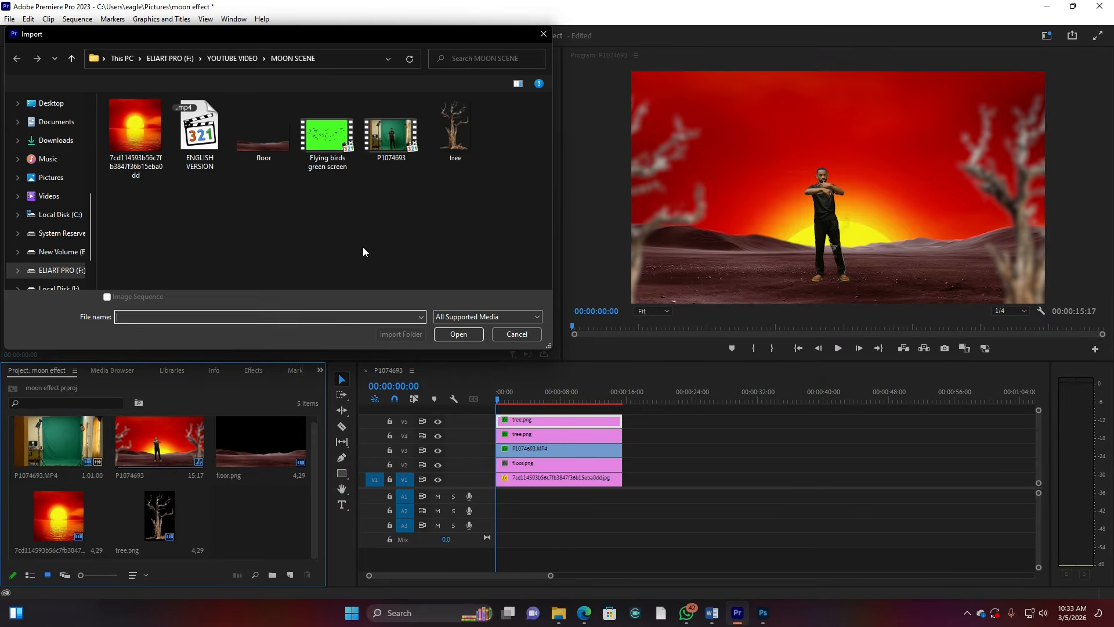
double_click(332, 119)
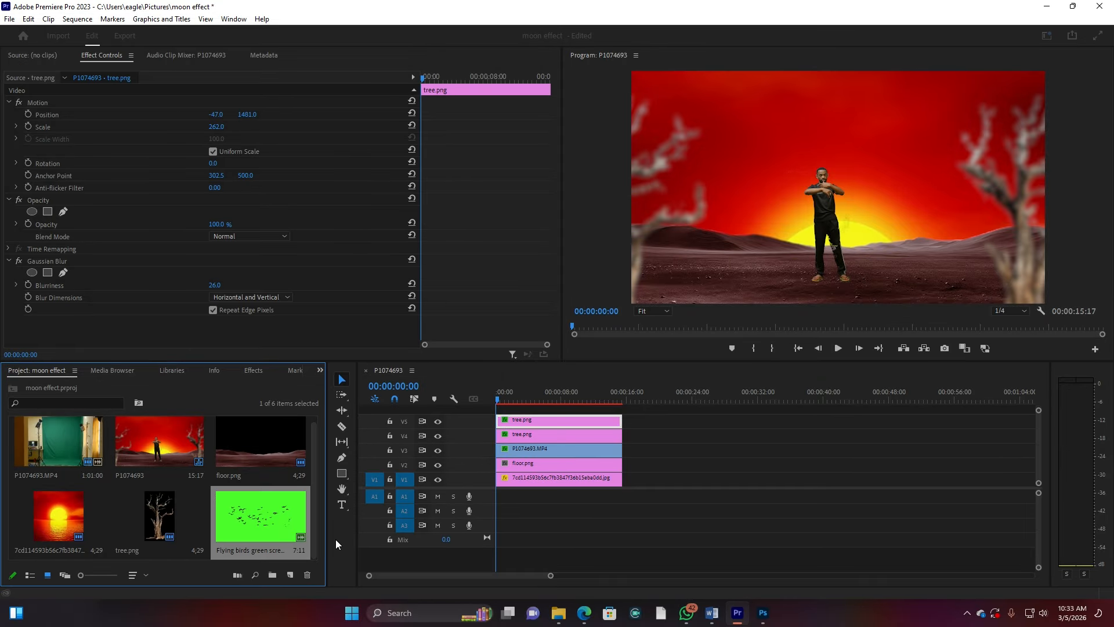
left_click_drag(240, 514, 503, 407)
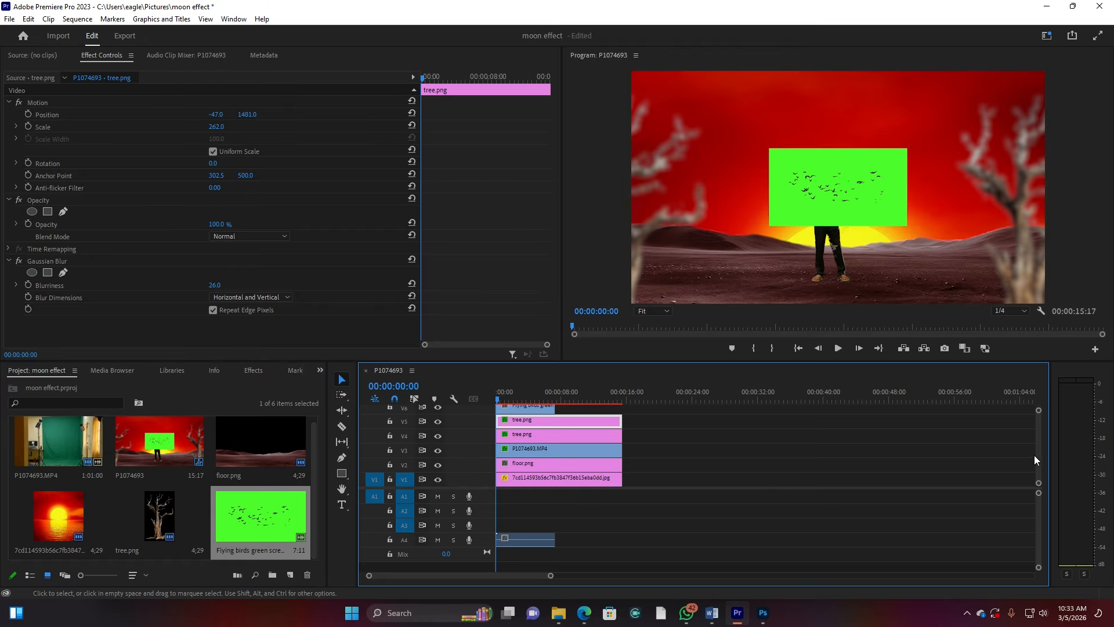
left_click_drag(1037, 451, 1040, 441)
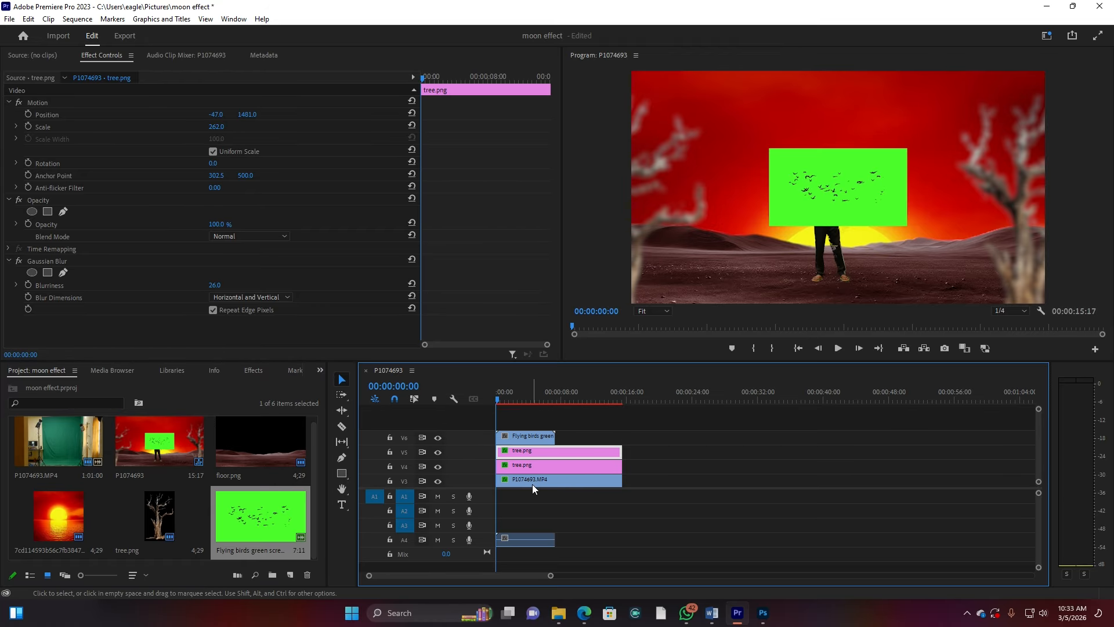
left_click_drag(480, 488, 482, 521)
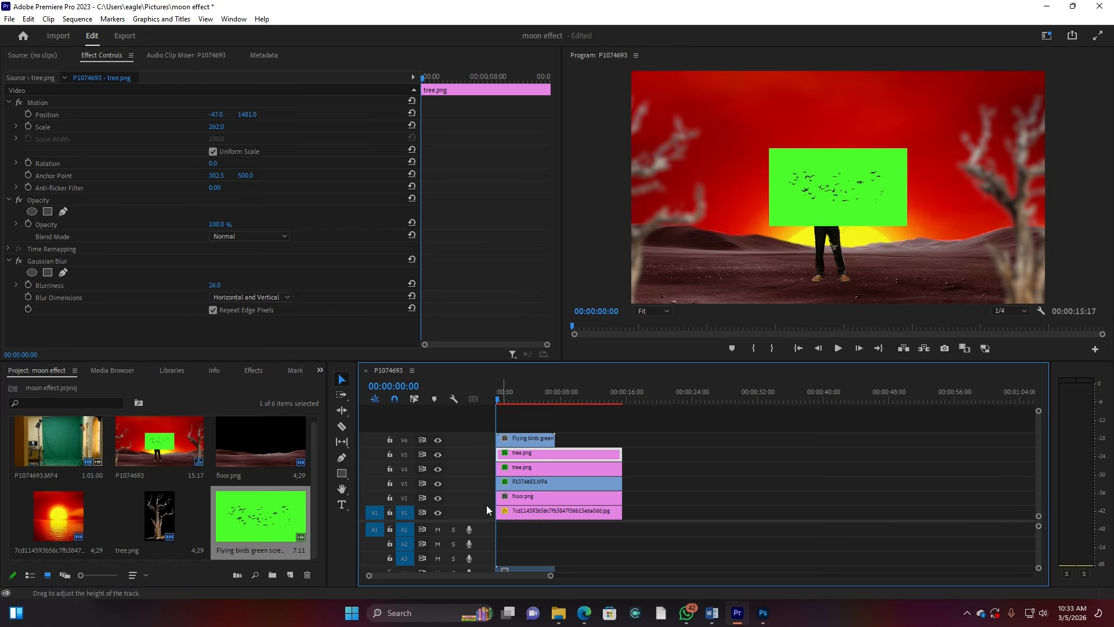
Apply Ultra Key to the flying birds clip and sample its green background as the Key Color
left_click(531, 441)
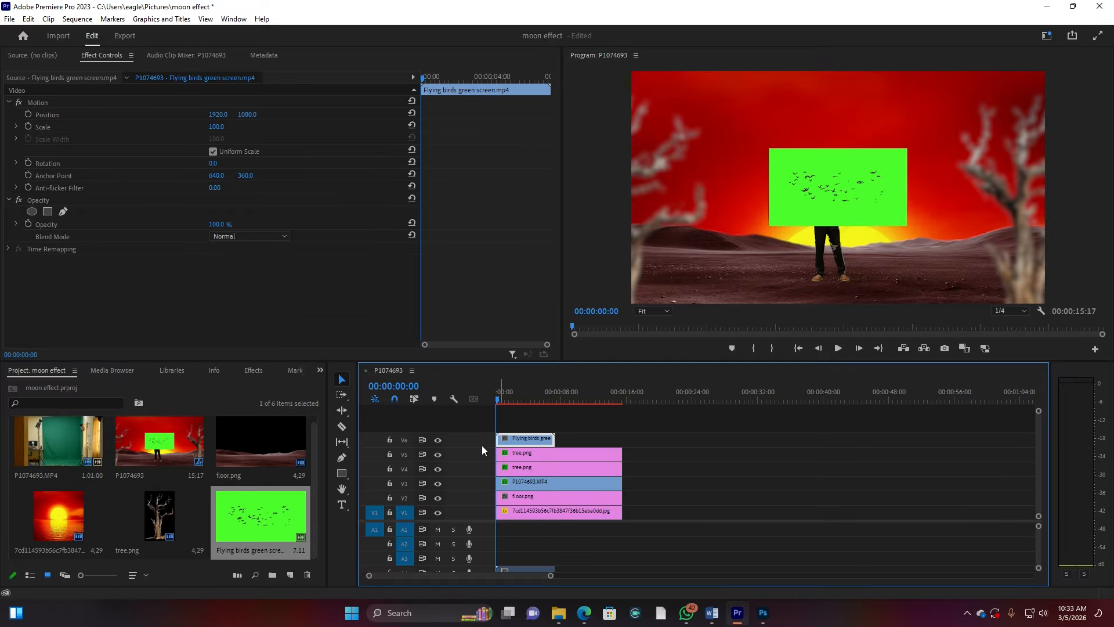
left_click(253, 370)
left_click(51, 387)
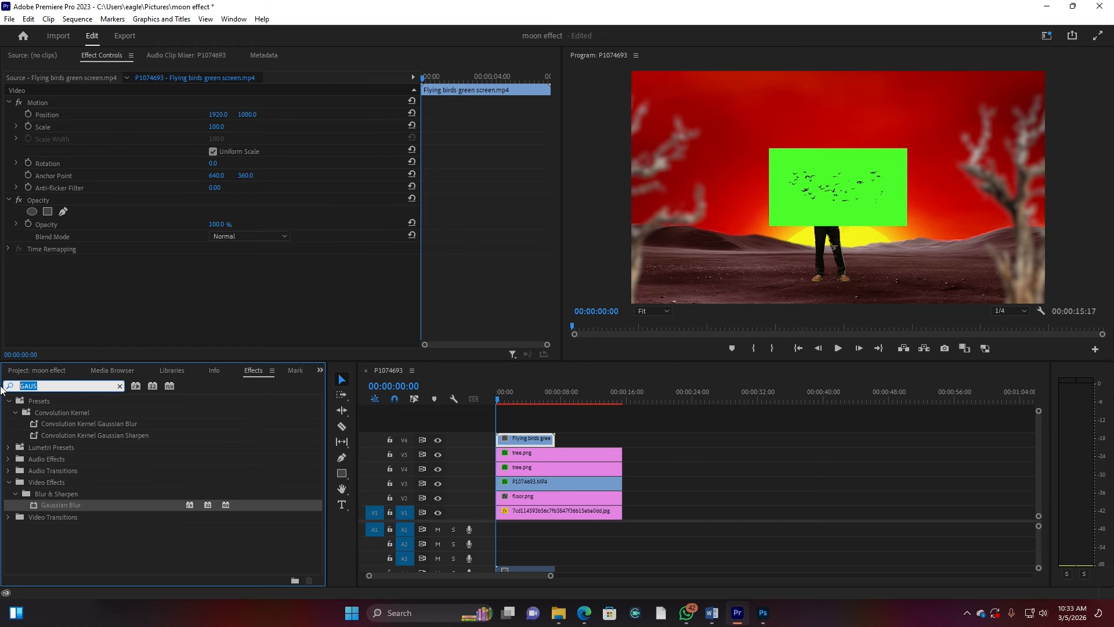
type("ULTRA")
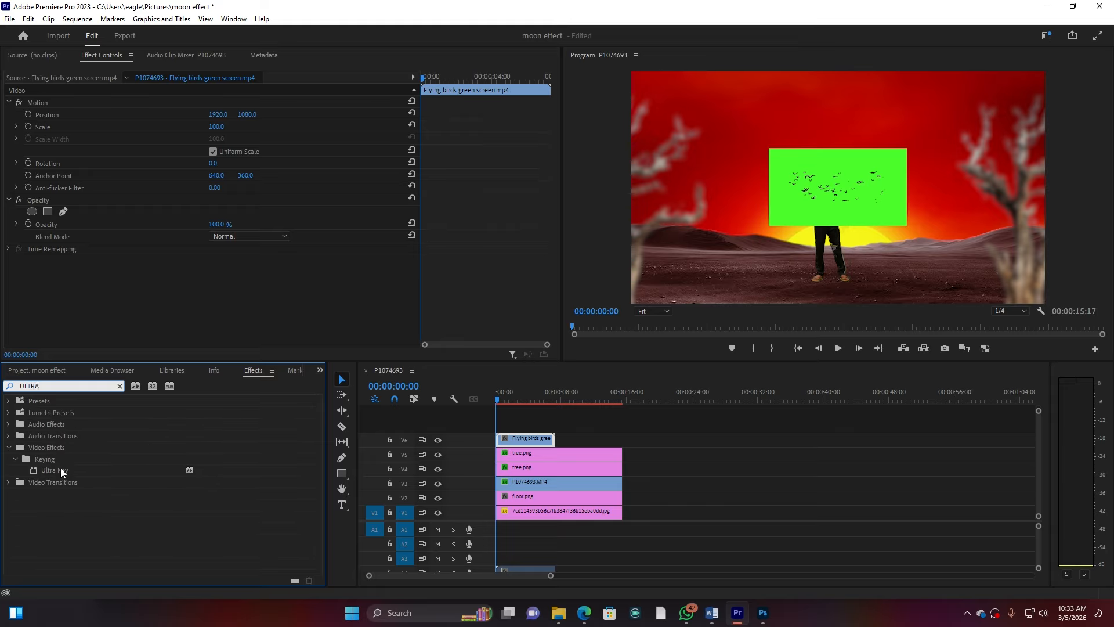
left_click_drag(55, 470, 544, 440)
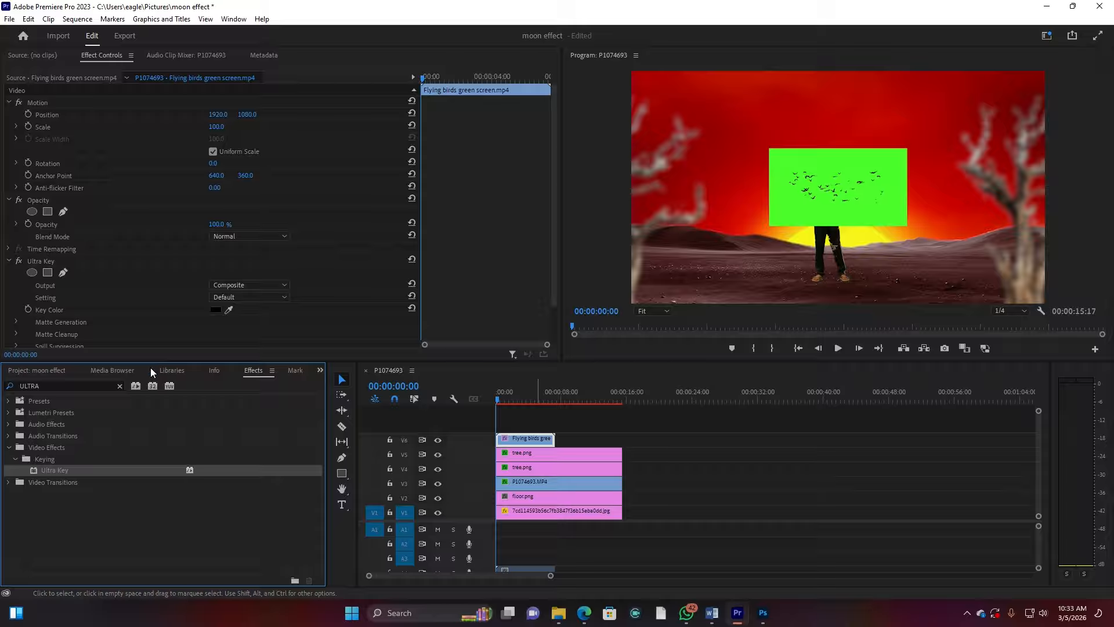
left_click(229, 309)
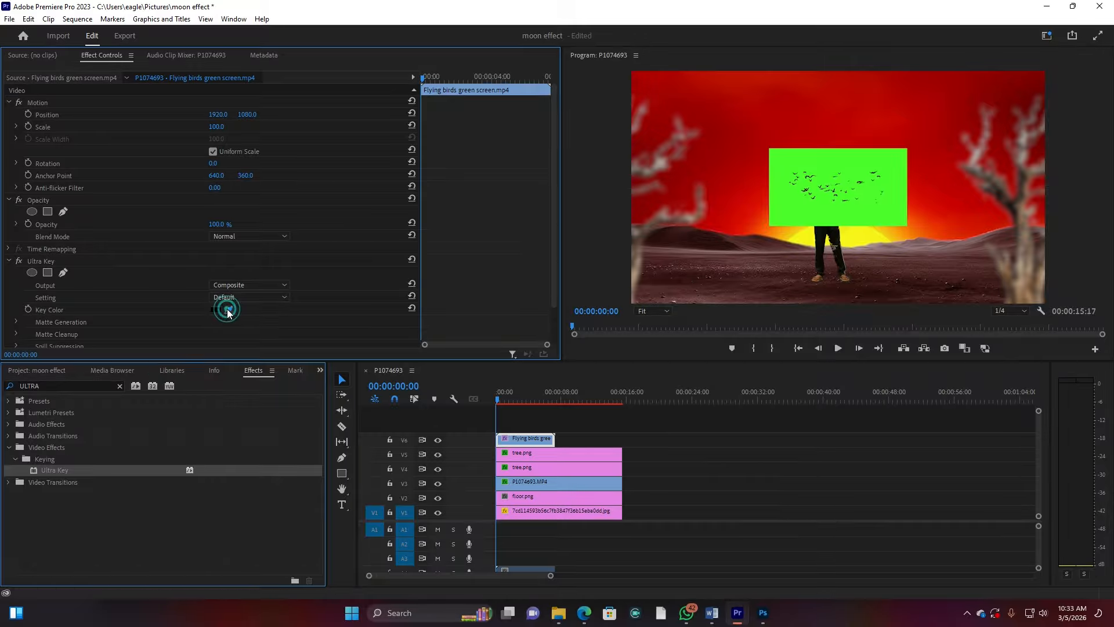
left_click(806, 217)
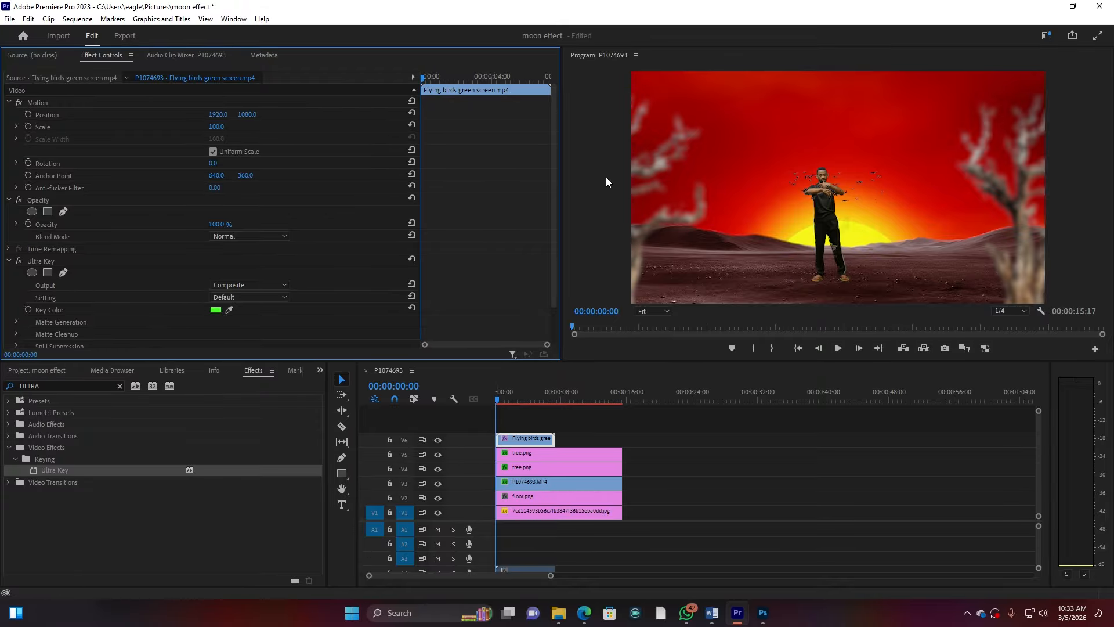
Shift the birds to horizontal position 468 and reorder the tracks so both trees sit on V5 and V6 above the birds on V4
left_click_drag(218, 115, 116, 115)
left_click_drag(216, 114, 207, 115)
left_click_drag(572, 442, 576, 472)
left_click_drag(512, 459, 586, 458)
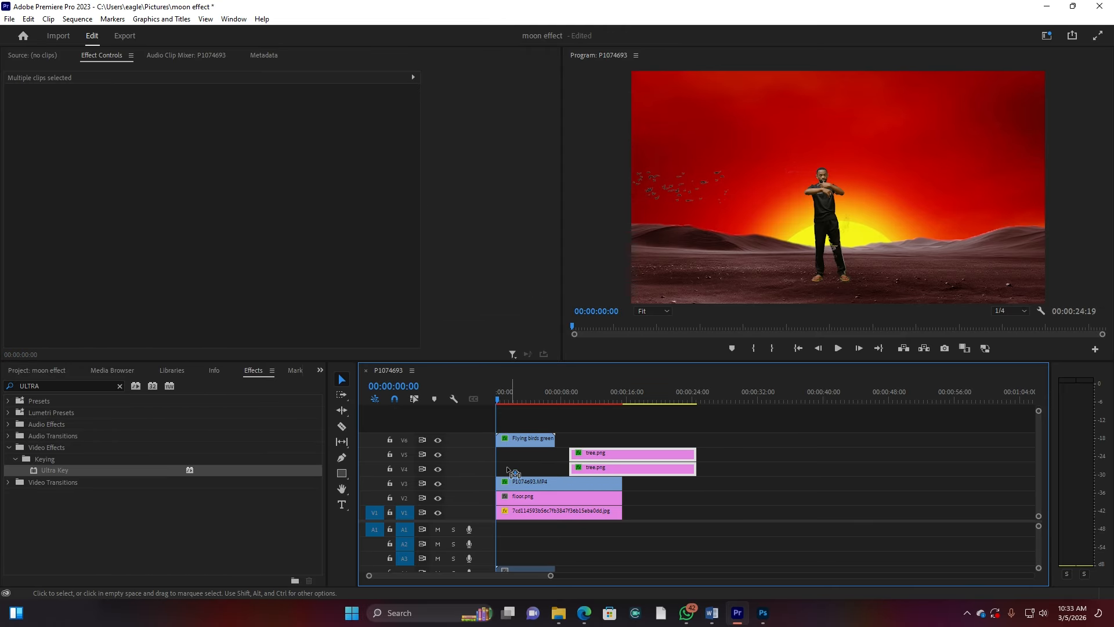
left_click(503, 440)
left_click_drag(593, 434, 517, 449)
left_click(514, 394)
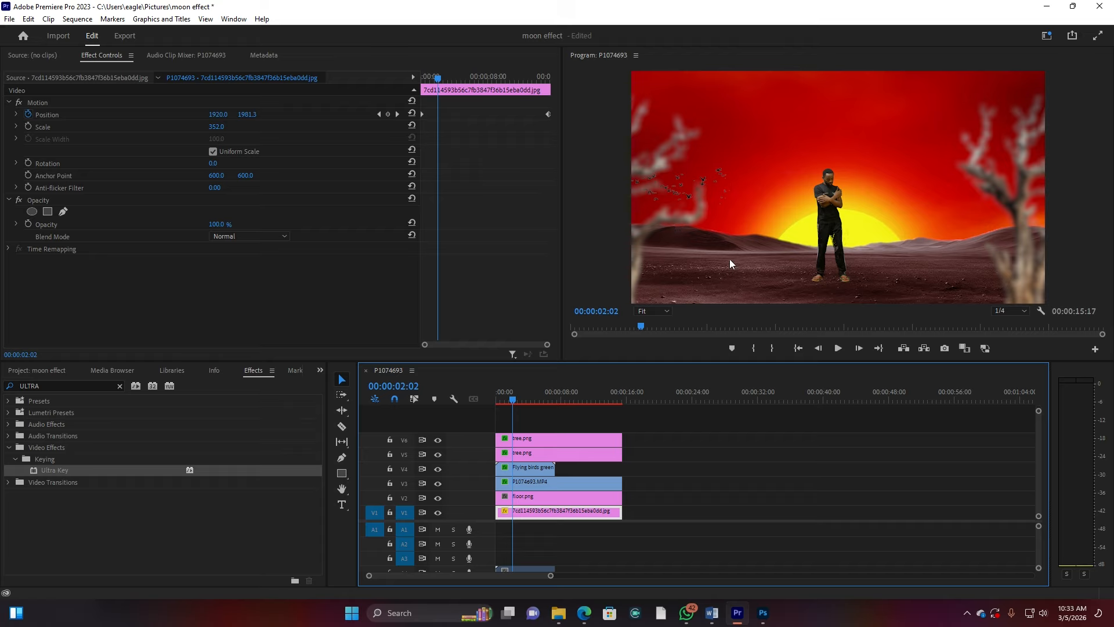
Set the birds' horizontal position to -479 at the first frame and start keyframing their Position there
left_click(516, 469)
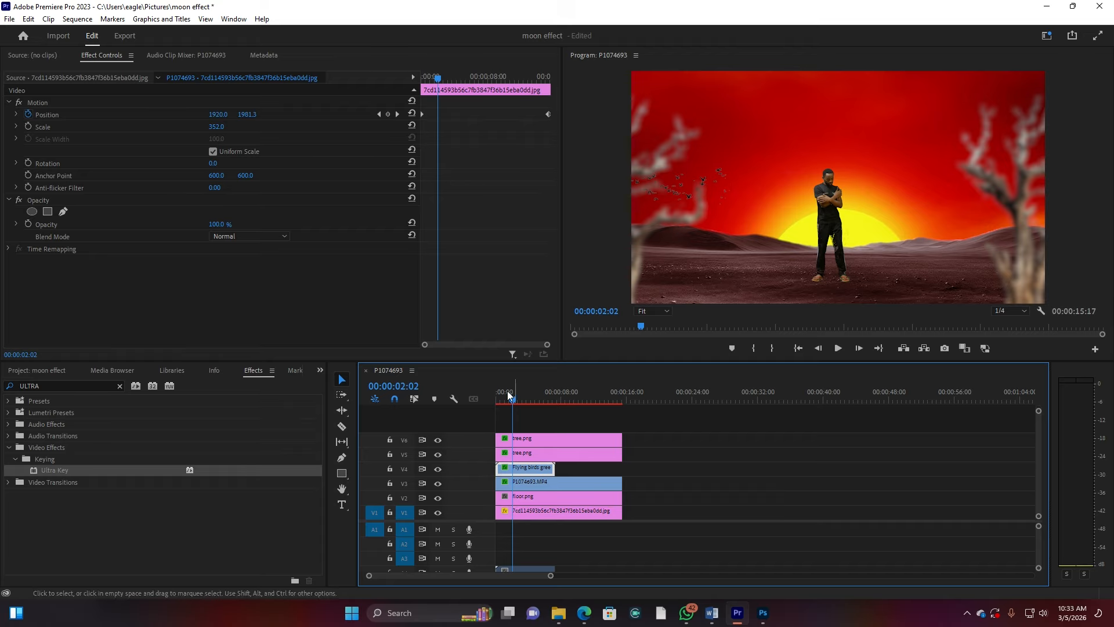
left_click_drag(508, 392, 479, 397)
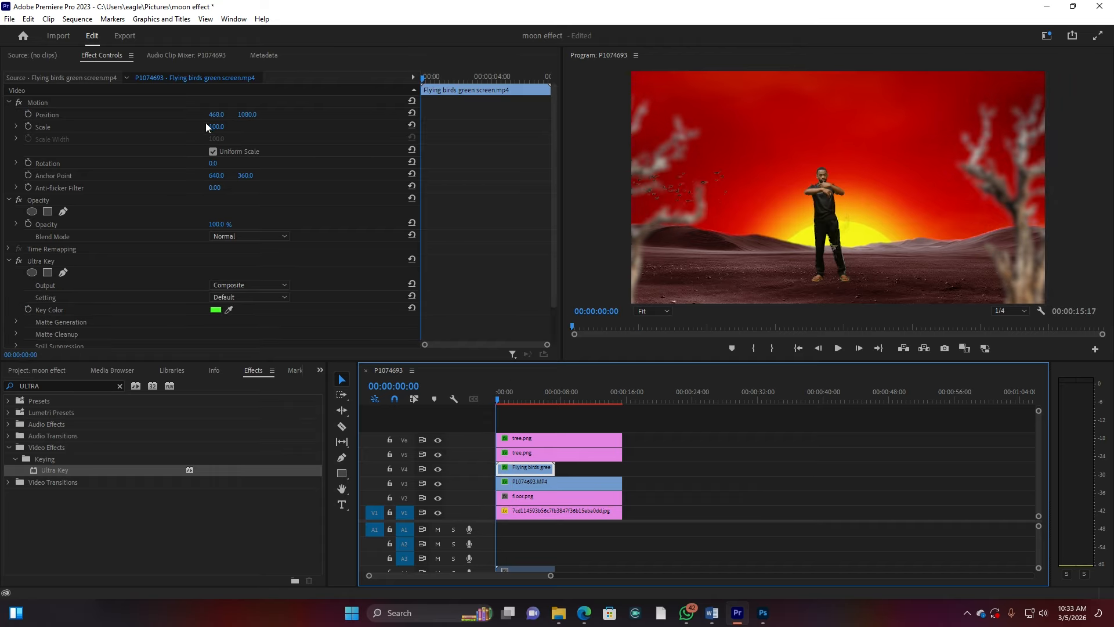
left_click_drag(216, 115, 173, 114)
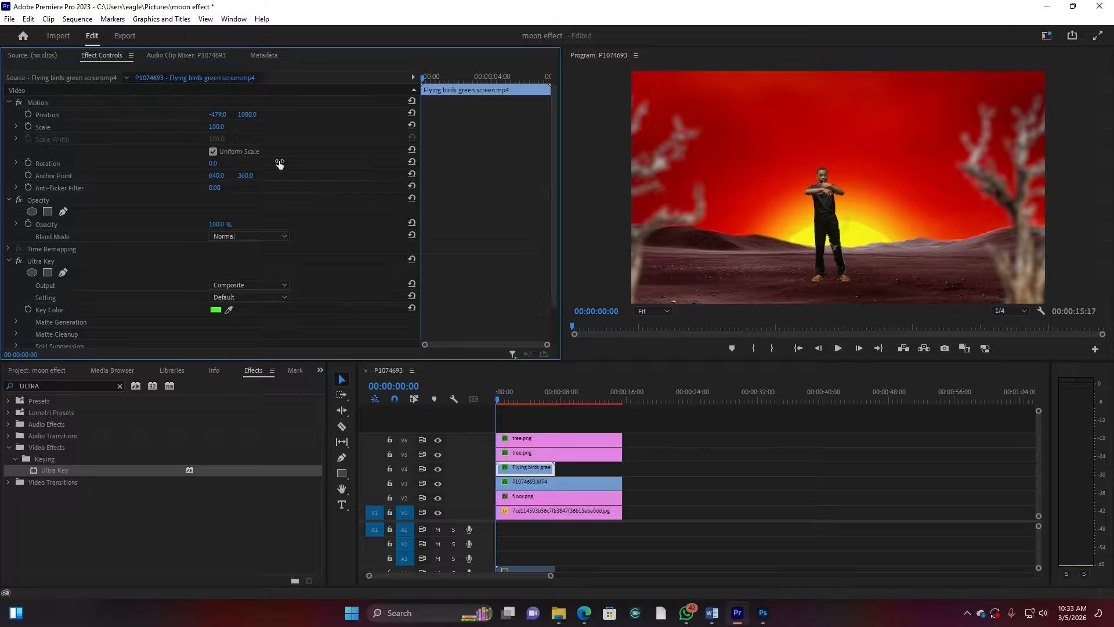
left_click(27, 115)
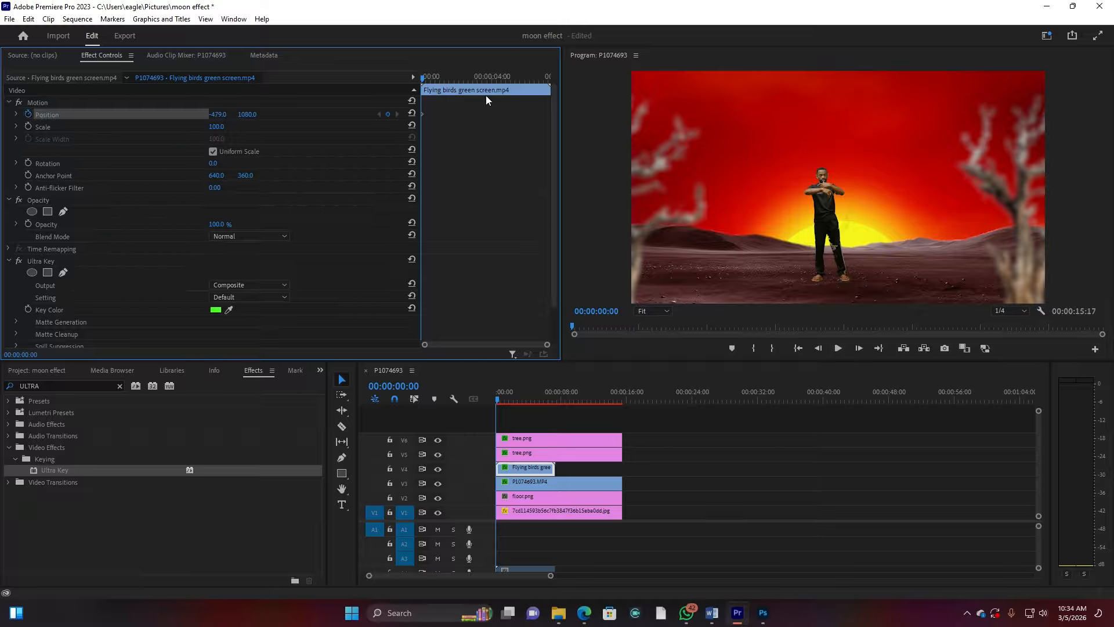
Keyframe the birds' Position at 00:00:06:28 with vertical value 696 and a horizontal value beyond the frame's right side
left_click(546, 396)
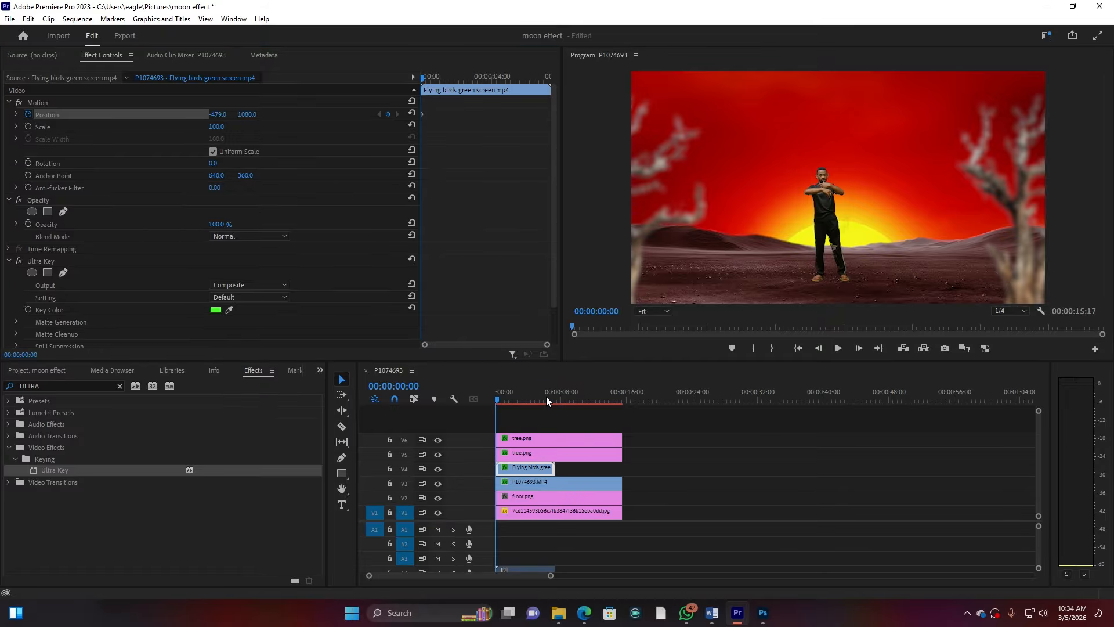
left_click_drag(548, 398, 552, 399)
left_click_drag(218, 116, 1109, 116)
left_click_drag(245, 114, 22, 115)
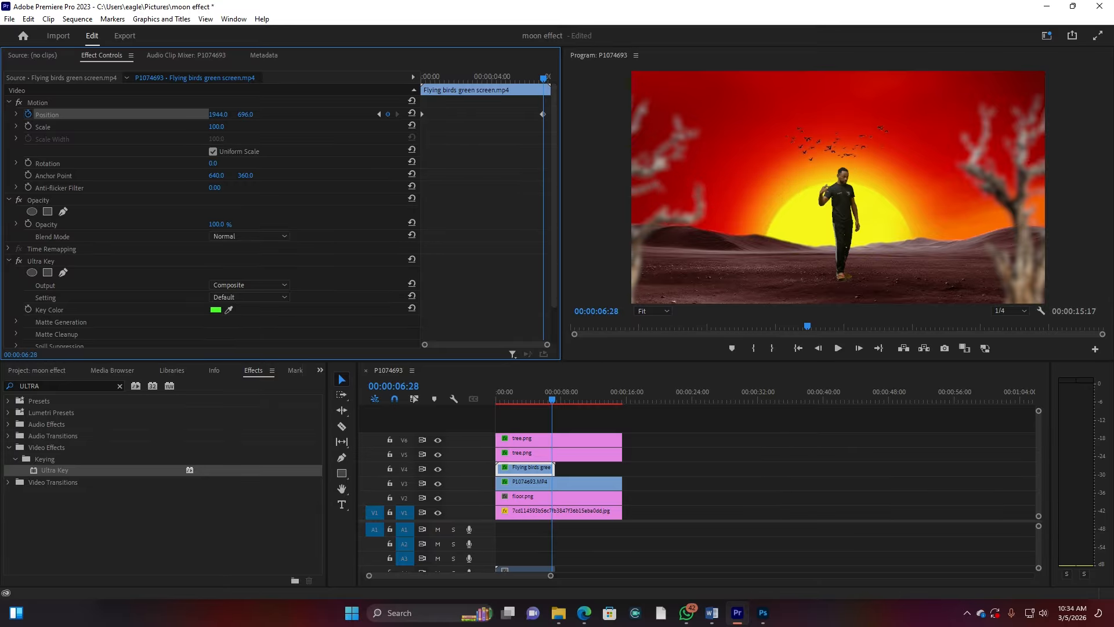
left_click_drag(217, 113, 384, 113)
left_click_drag(947, 113, 973, 113)
Play the sequence from the beginning to check the birds' flight across the sky
left_click(515, 401)
key("Home")
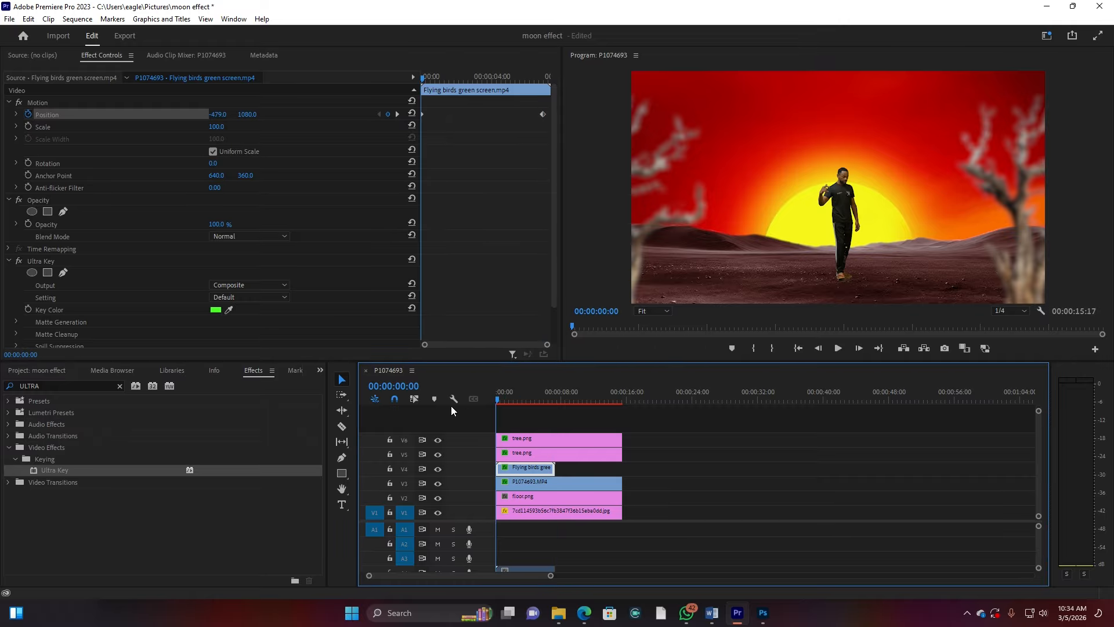
key("space")
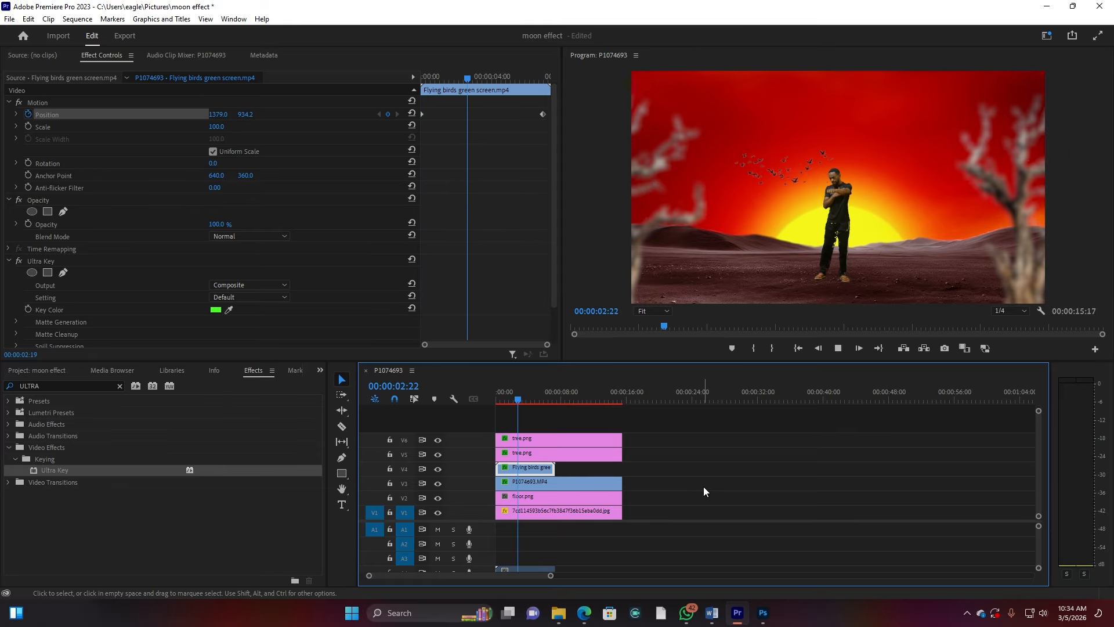
key("space")
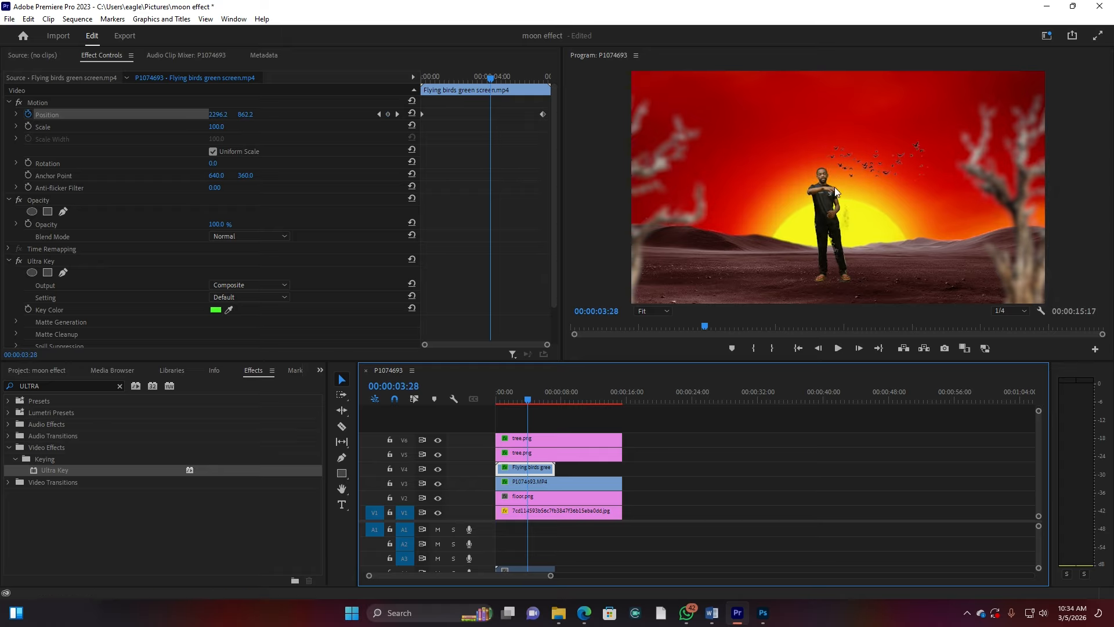
Swap the man and birds clips so the man is on V4 above the birds on V3, then play the result
left_click_drag(522, 485, 651, 467)
left_click_drag(520, 470, 535, 485)
left_click_drag(650, 470, 521, 467)
key("space")
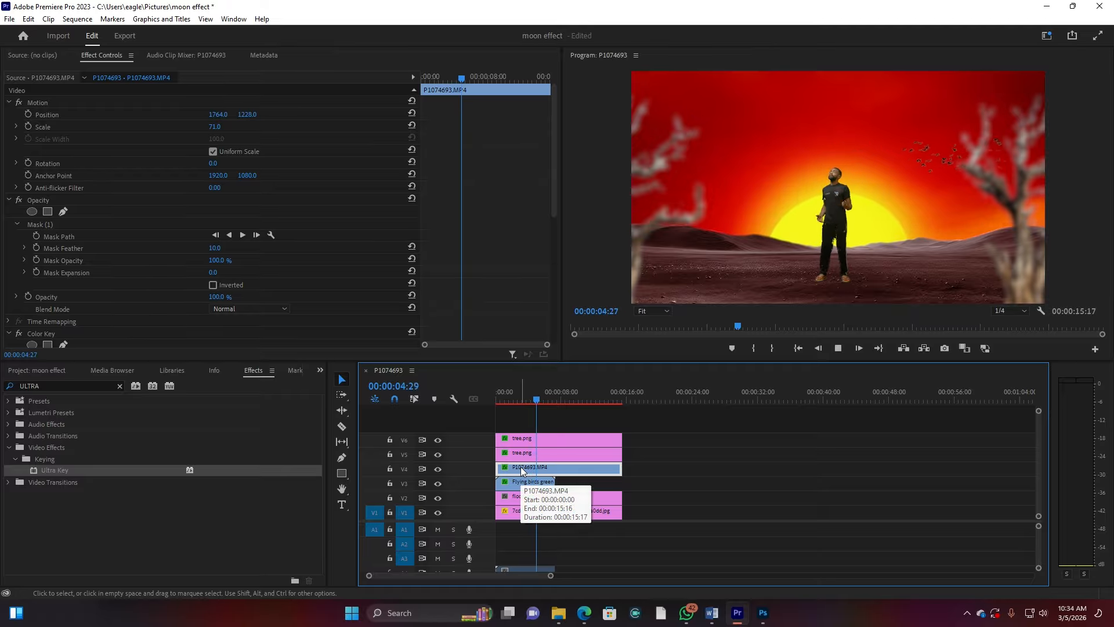
key("space")
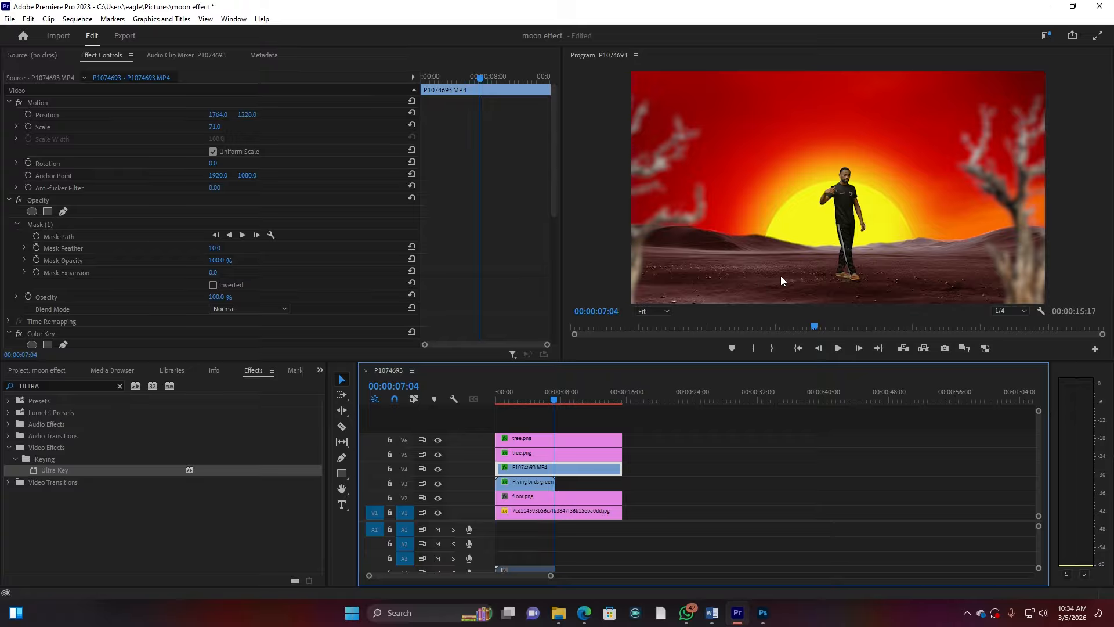
Place the playhead at 00:00:04:08 and switch to the Color workspace for grading the clips
left_click(530, 399)
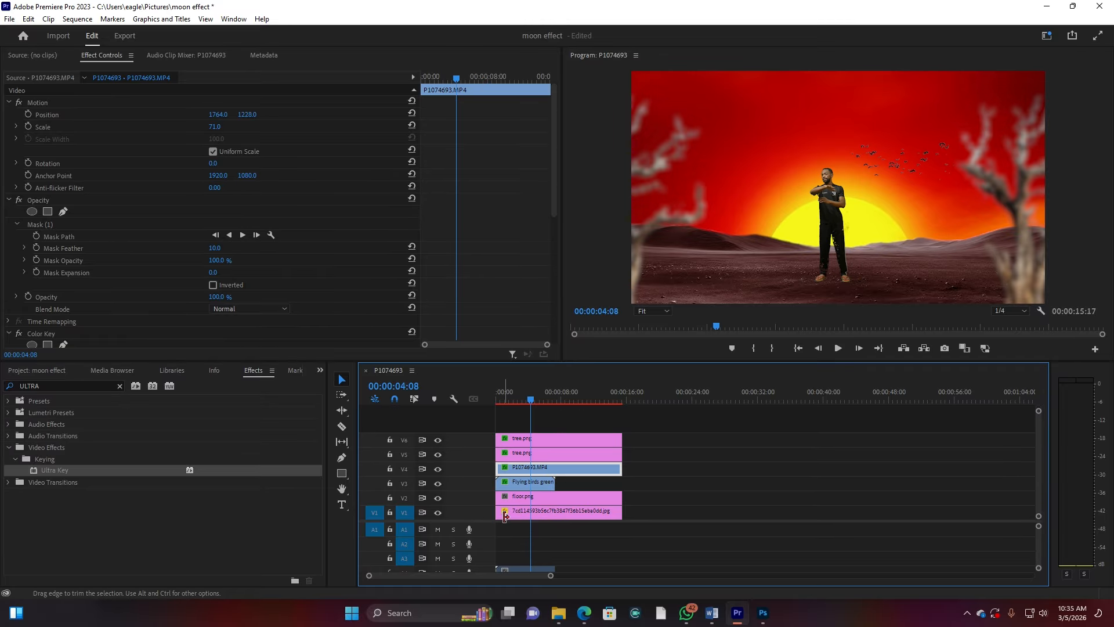
left_click(1047, 38)
left_click(965, 147)
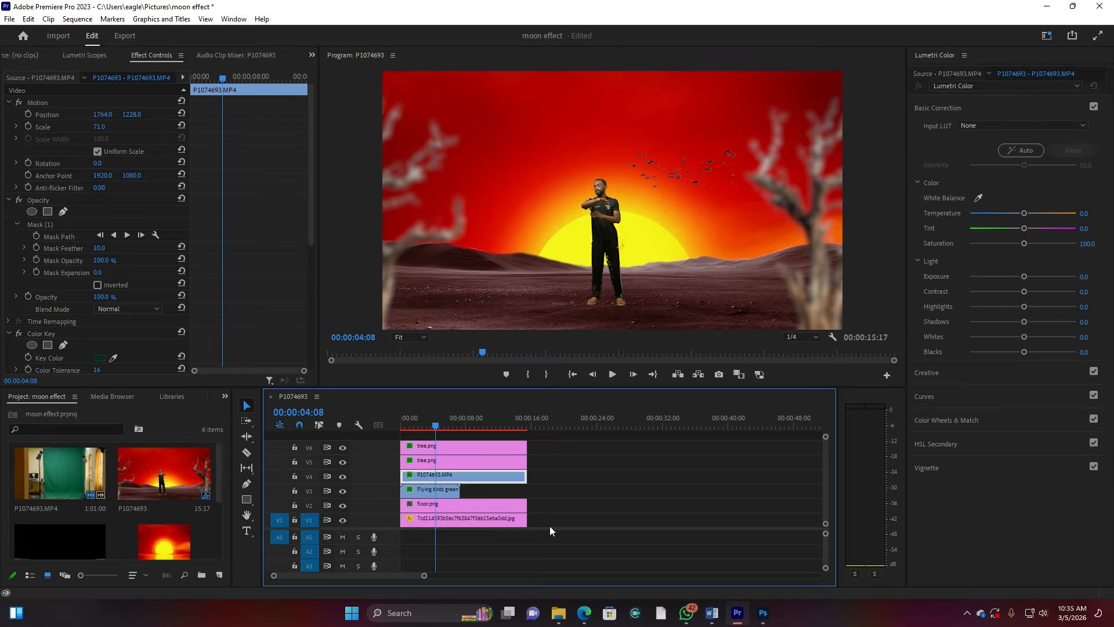
mouse_move(423, 575)
left_mouse_down()
mouse_move(371, 585)
mouse_move(418, 585)
left_mouse_up()
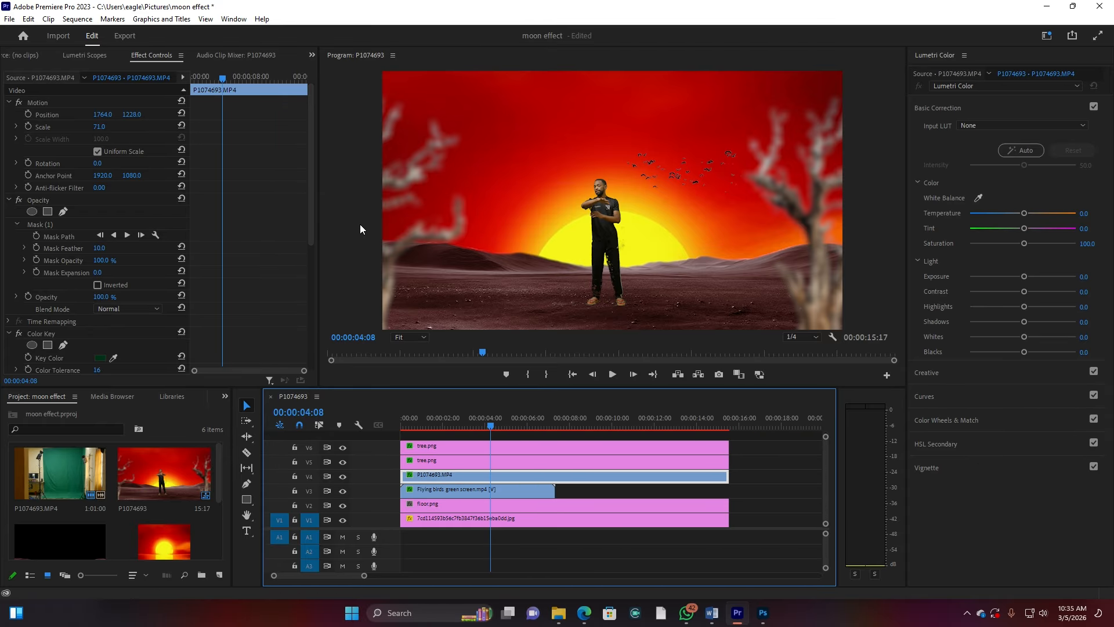
Lower the Lumetri Exposure of the V6 tree to -5.0, the V5 tree to -4.7 and the floor to -1.8
left_click(464, 451)
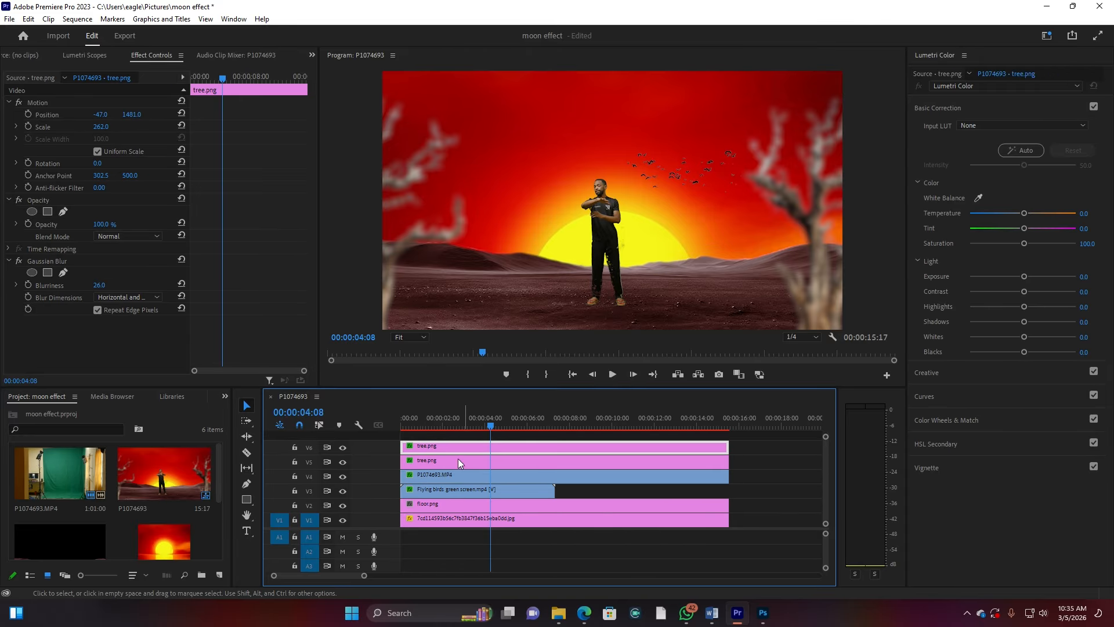
left_click(1024, 277)
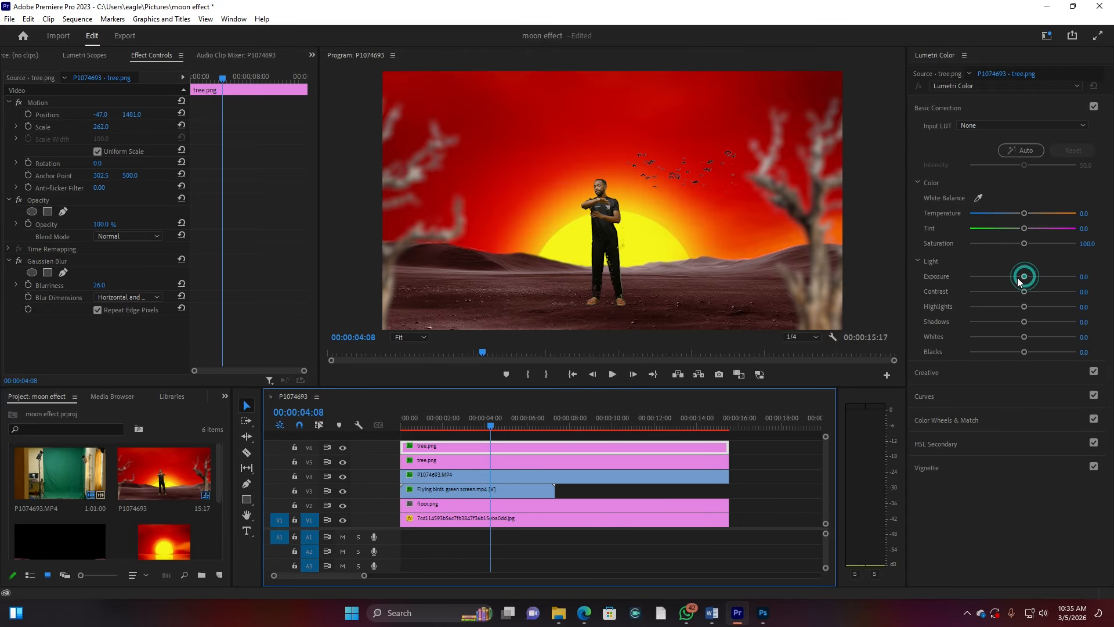
left_click_drag(1010, 277, 989, 278)
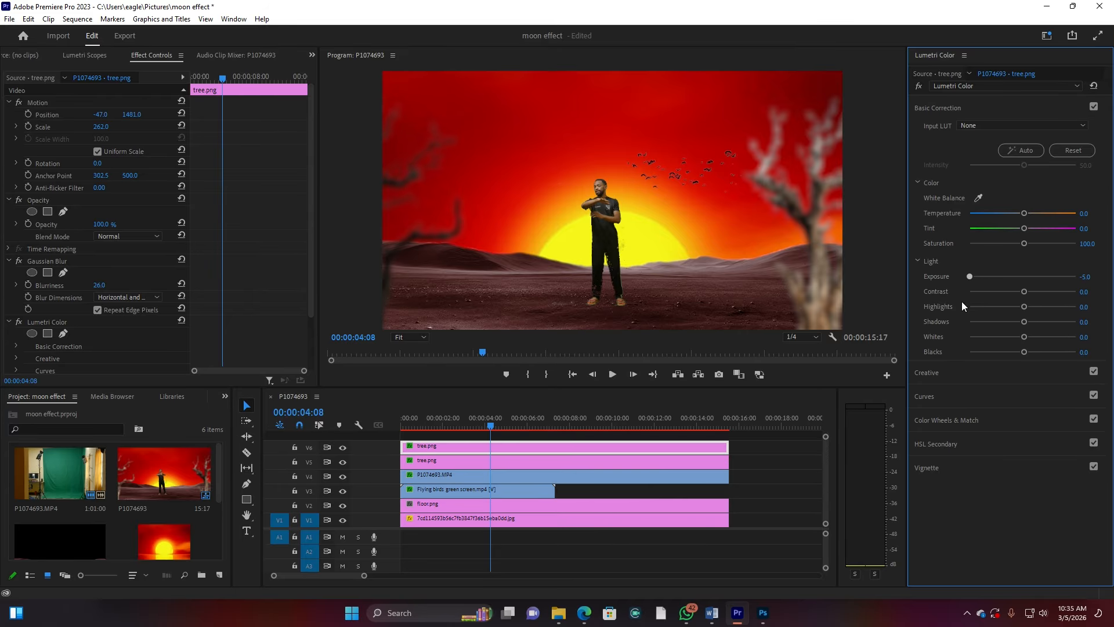
left_click(503, 464)
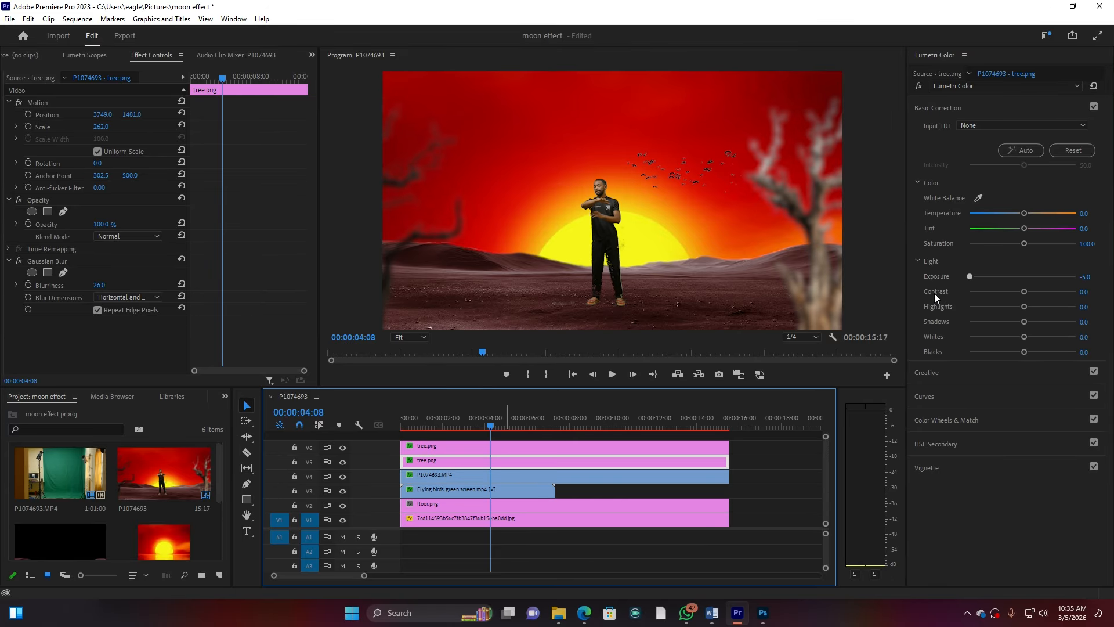
left_click_drag(1024, 276, 973, 280)
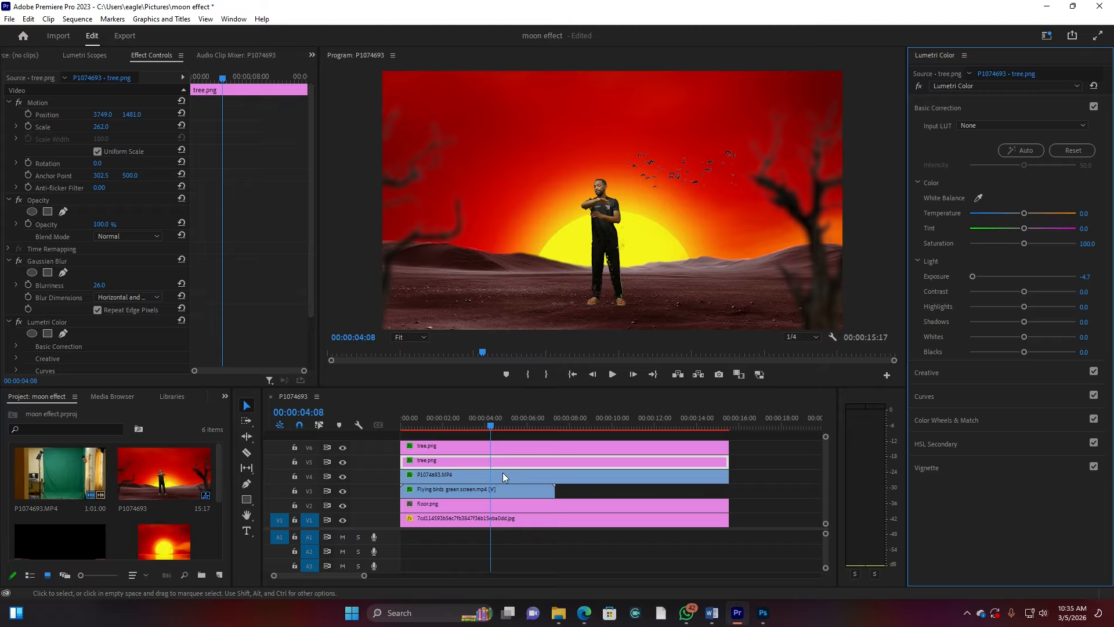
left_click(448, 505)
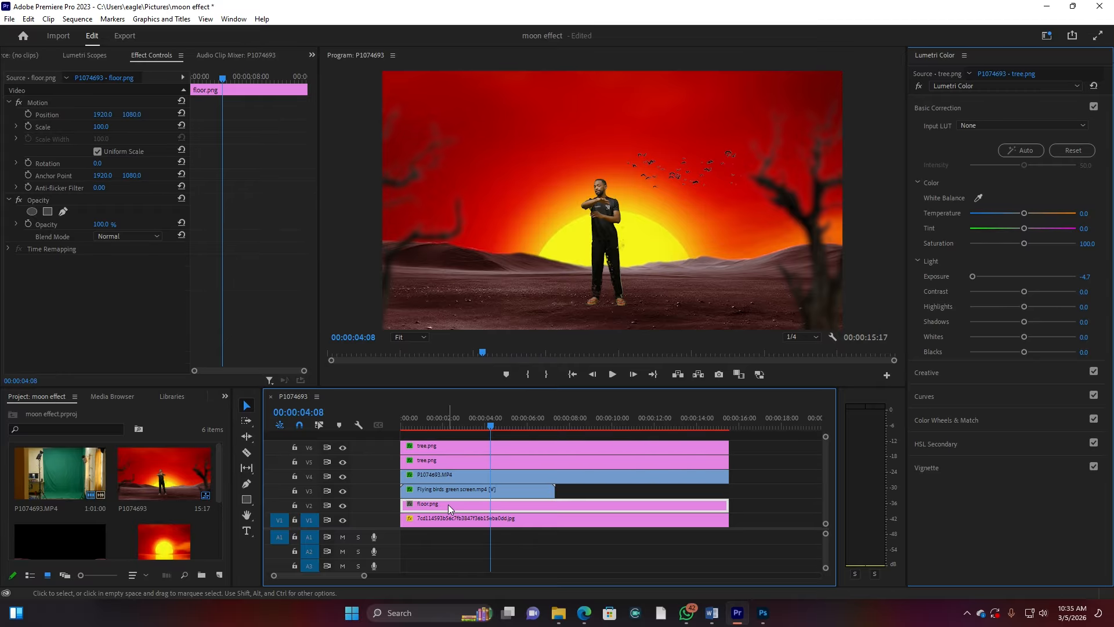
left_click_drag(1024, 277, 1003, 277)
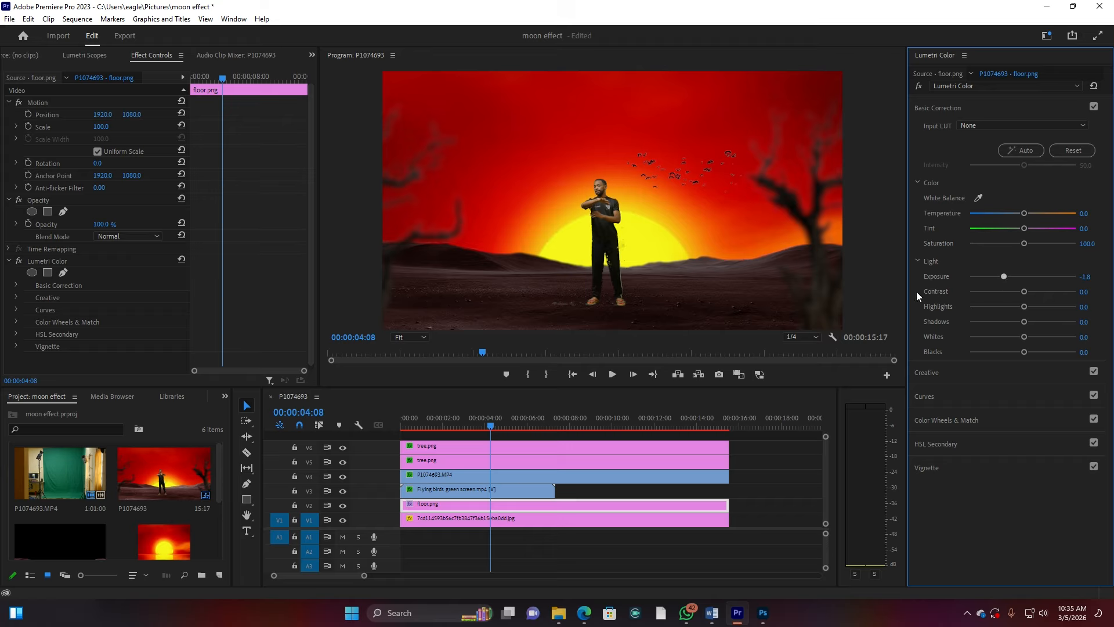
Set the man clip's Lumetri Exposure to -1.7 and its Saturation to 87
left_click(621, 181)
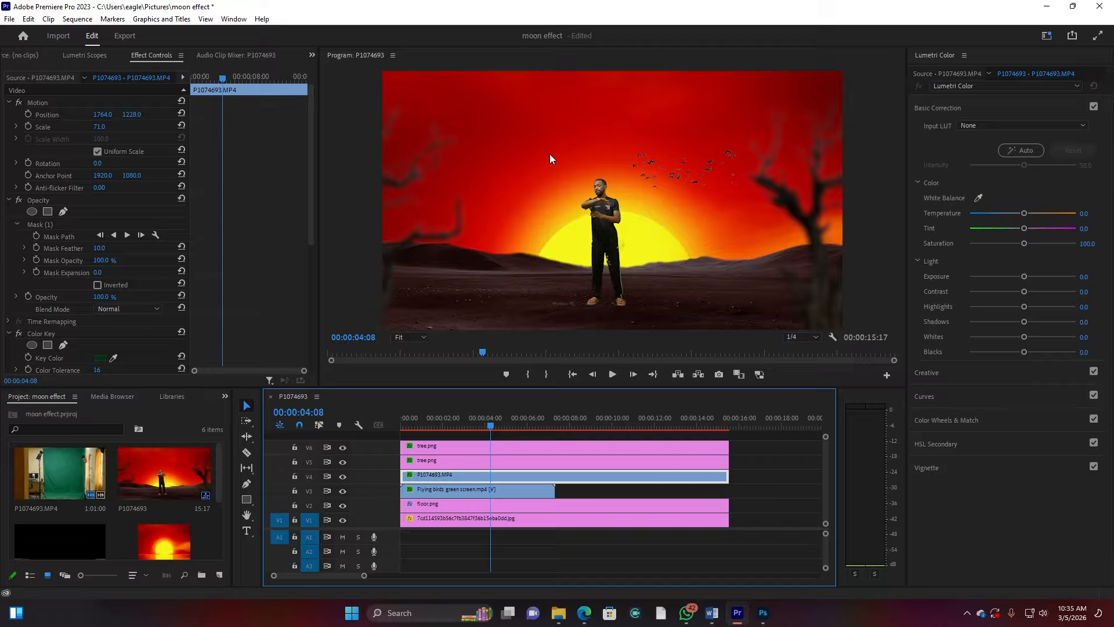
mouse_move(1023, 277)
left_mouse_down()
mouse_move(989, 277)
mouse_move(1003, 282)
left_mouse_up()
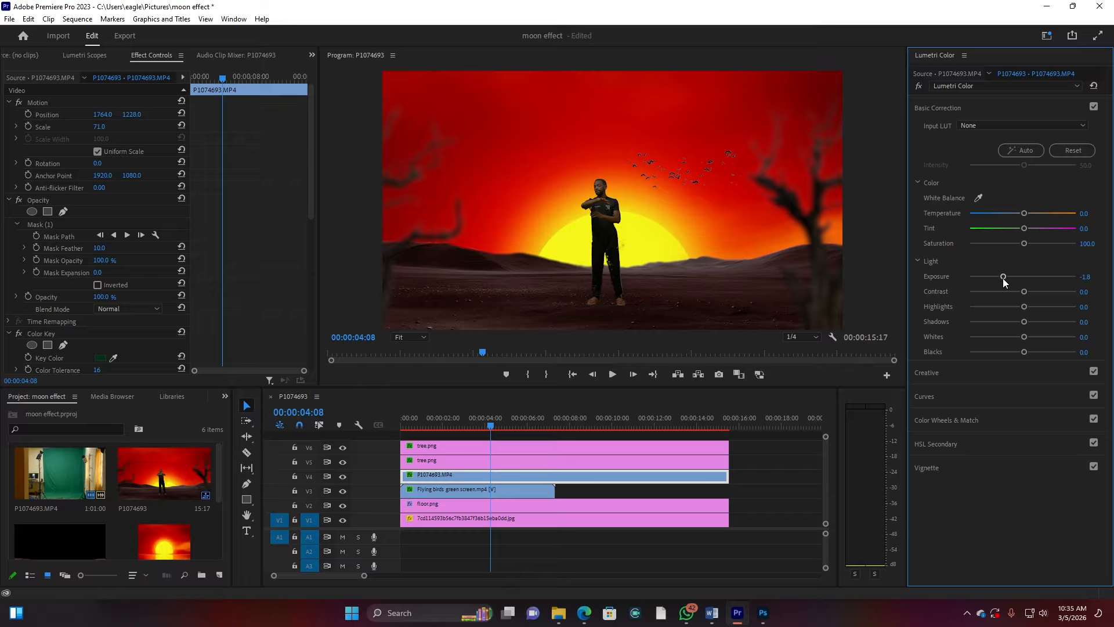
left_click(1004, 277)
mouse_move(1023, 243)
left_mouse_down()
mouse_move(1003, 244)
mouse_move(1015, 248)
left_mouse_up()
Nest the man clip on V4, keeping the default sequence name
right_click(486, 475)
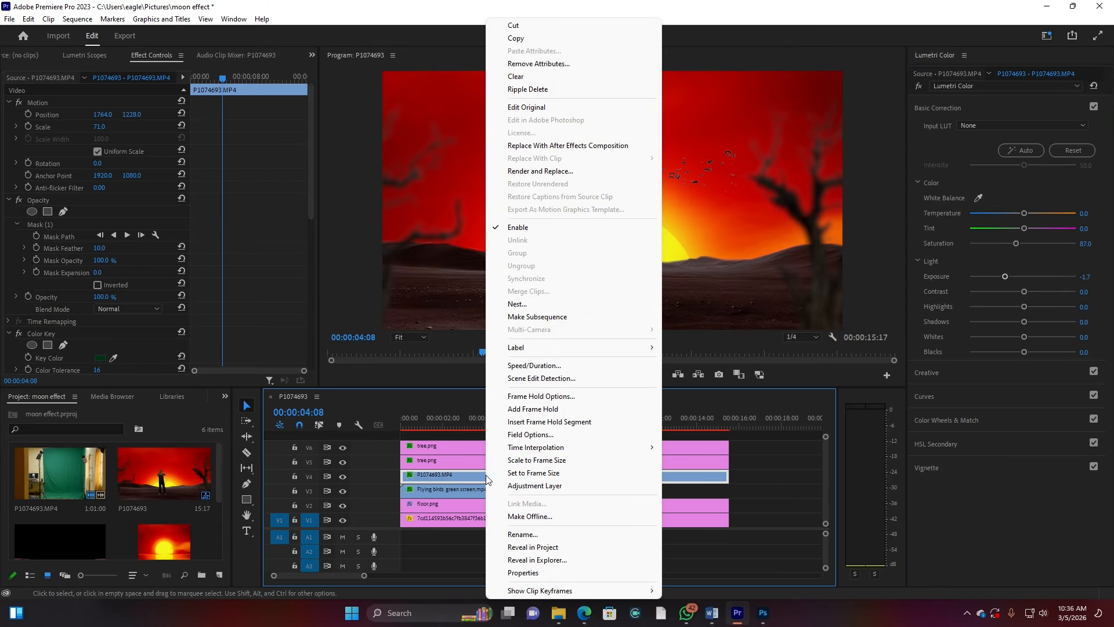
left_click(520, 304)
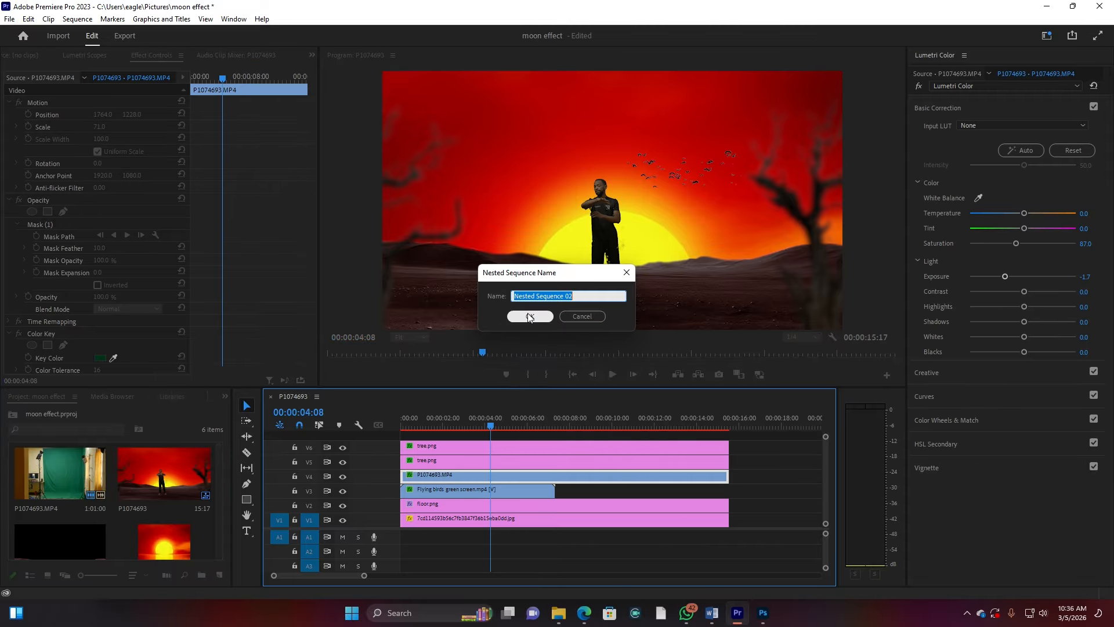
left_click(529, 316)
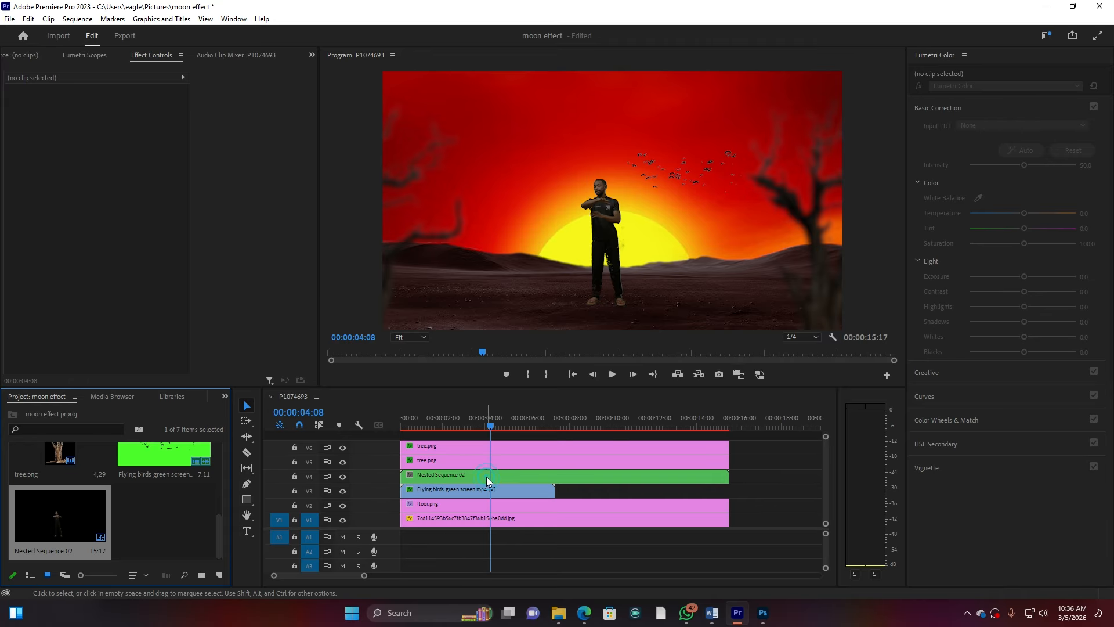
Warm the nested man clip by setting its Lumetri Temperature to 42.4
left_click(487, 475)
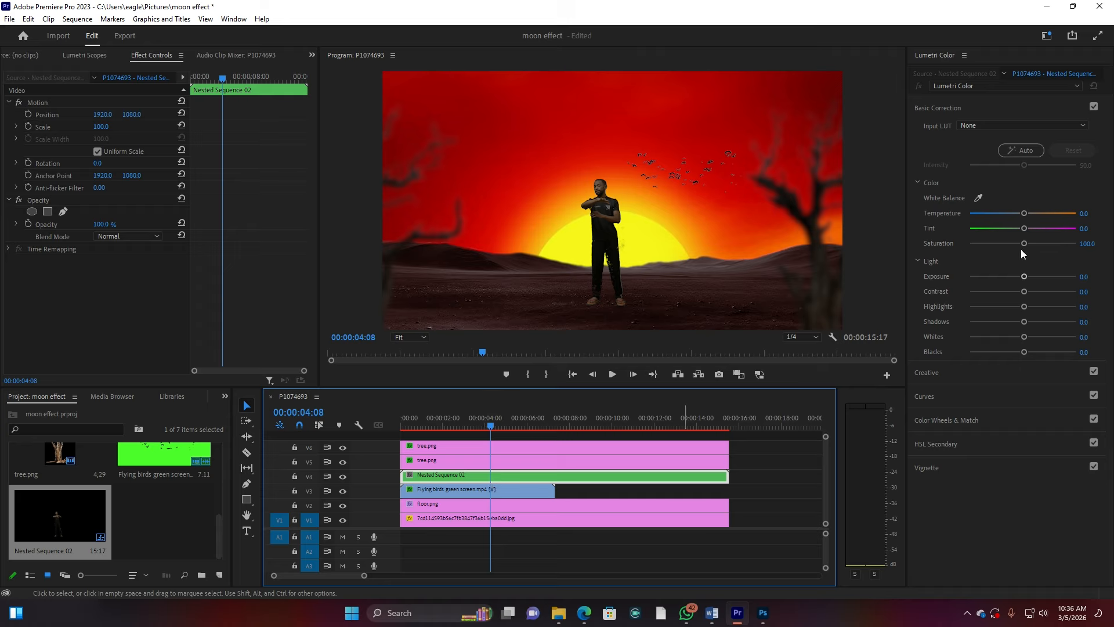
left_click_drag(1043, 214, 1051, 214)
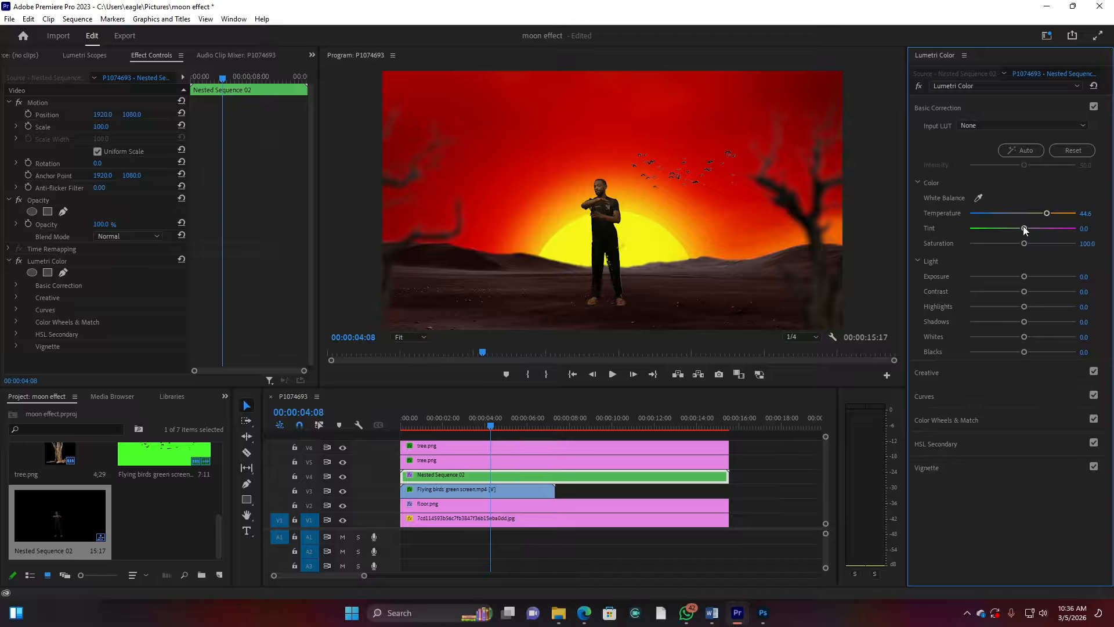
left_click_drag(1042, 213, 1044, 210)
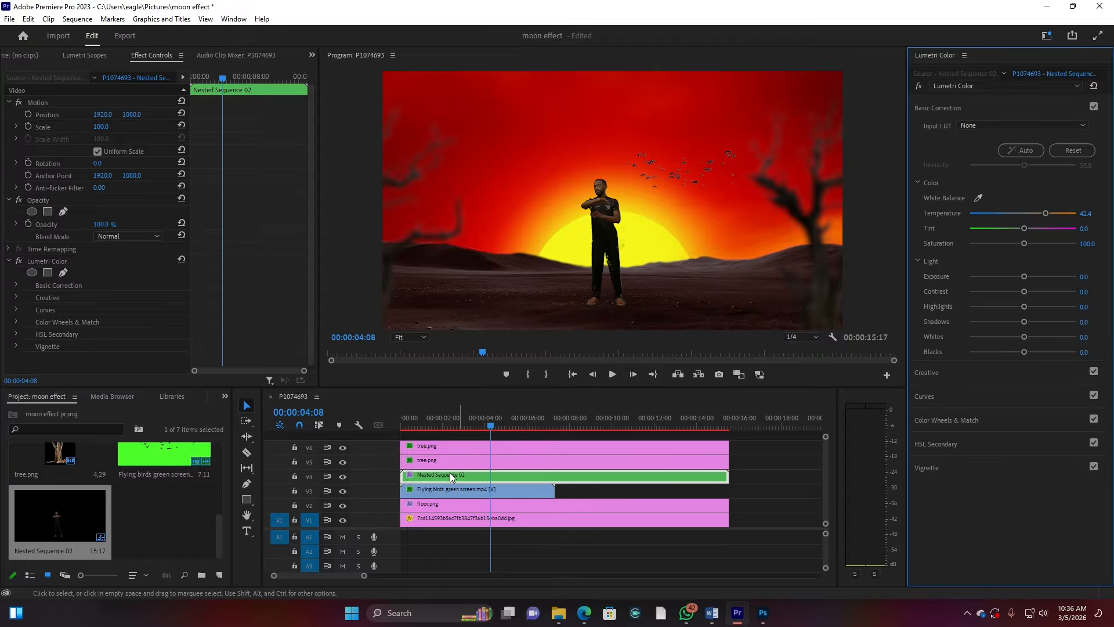
Darken the flying birds clip to a Lumetri Exposure of -3.5, checking it at 100% magnification before returning to Fit
left_click(464, 490)
left_click(1021, 283)
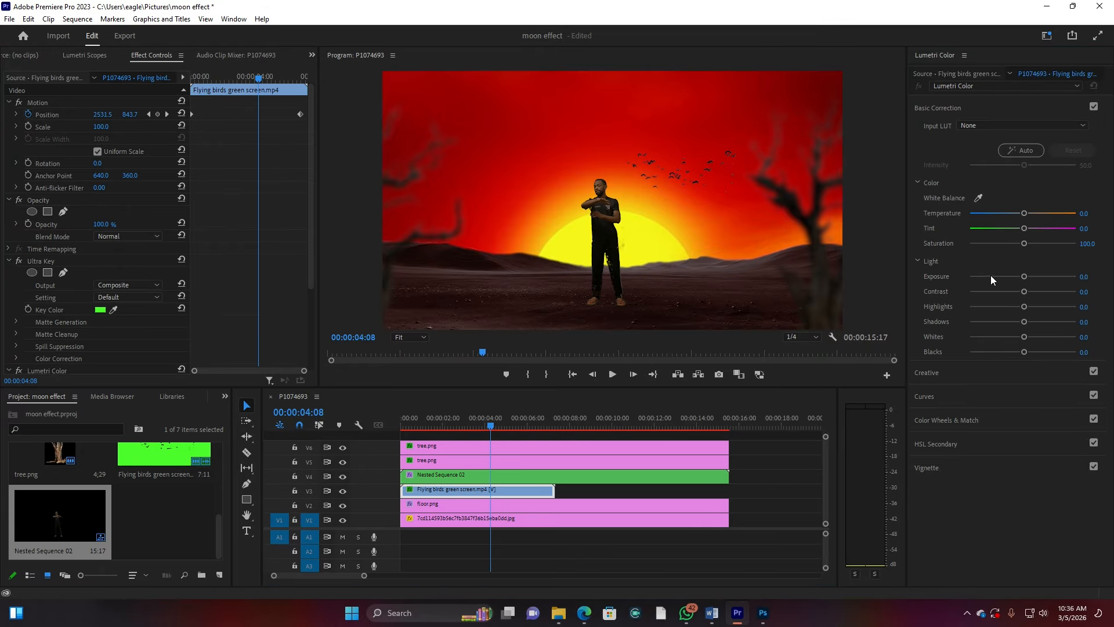
left_click(990, 275)
left_click_drag(989, 275, 1036, 275)
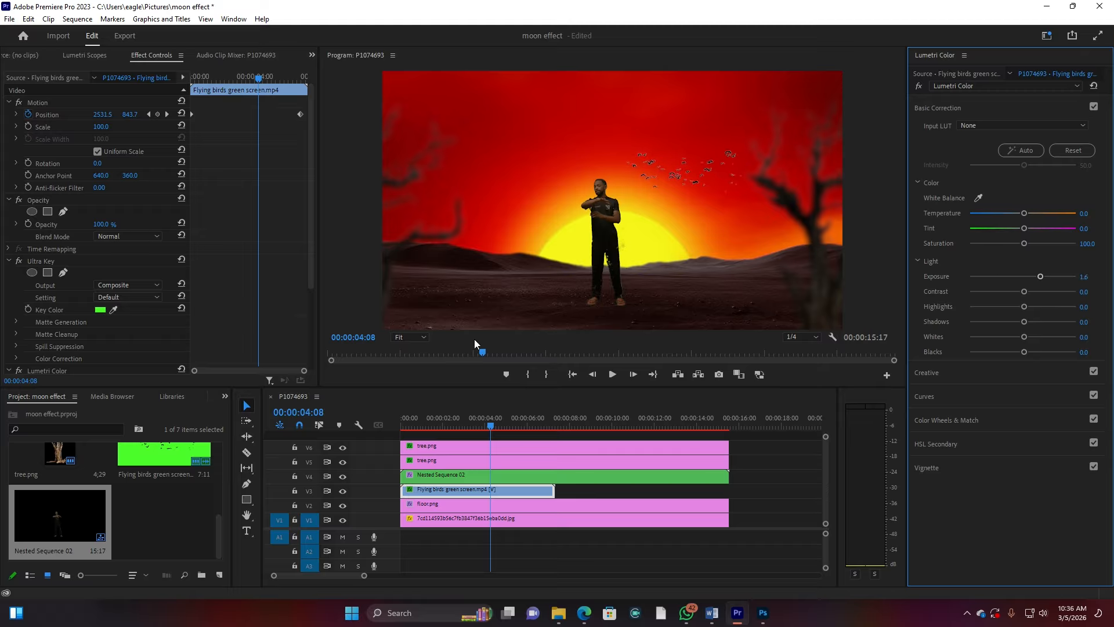
left_click(414, 337)
left_click(413, 411)
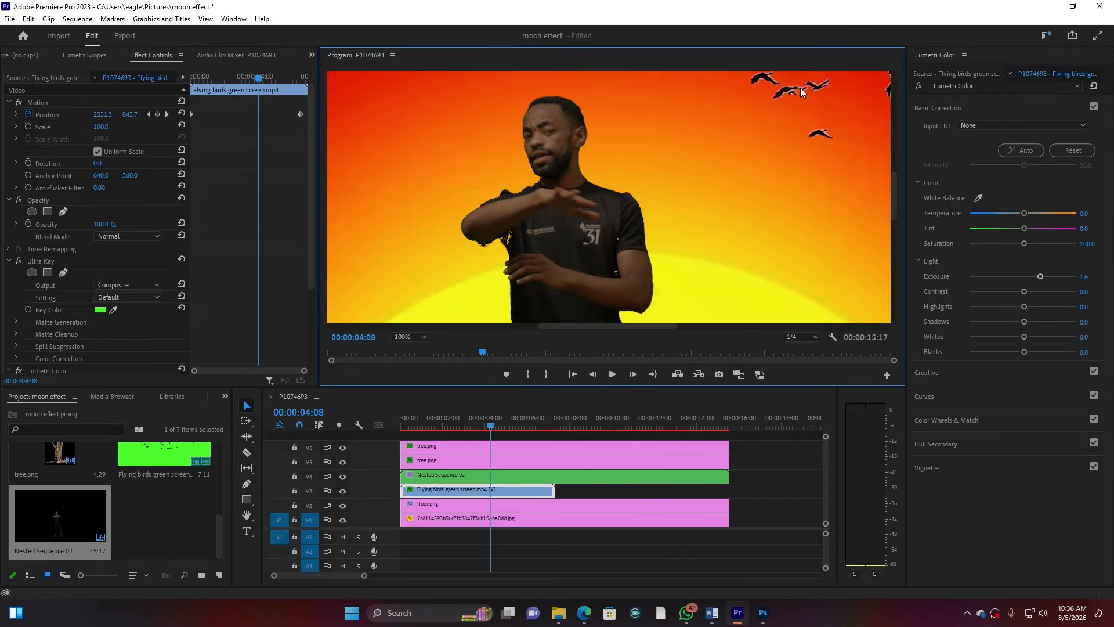
left_click_drag(1024, 277, 985, 277)
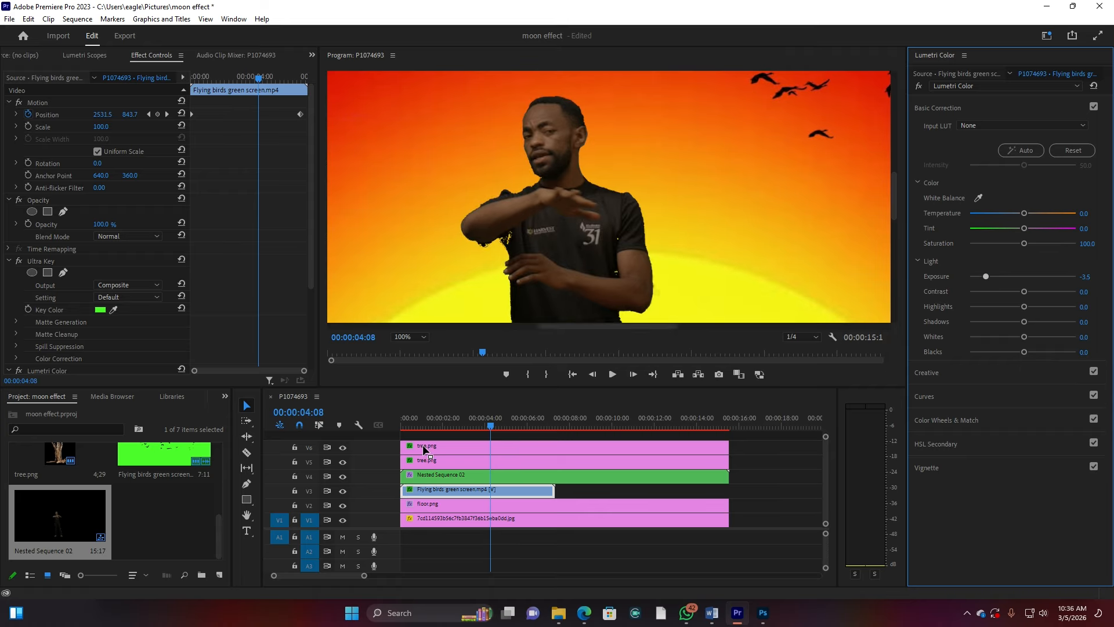
left_click(413, 337)
left_click(420, 349)
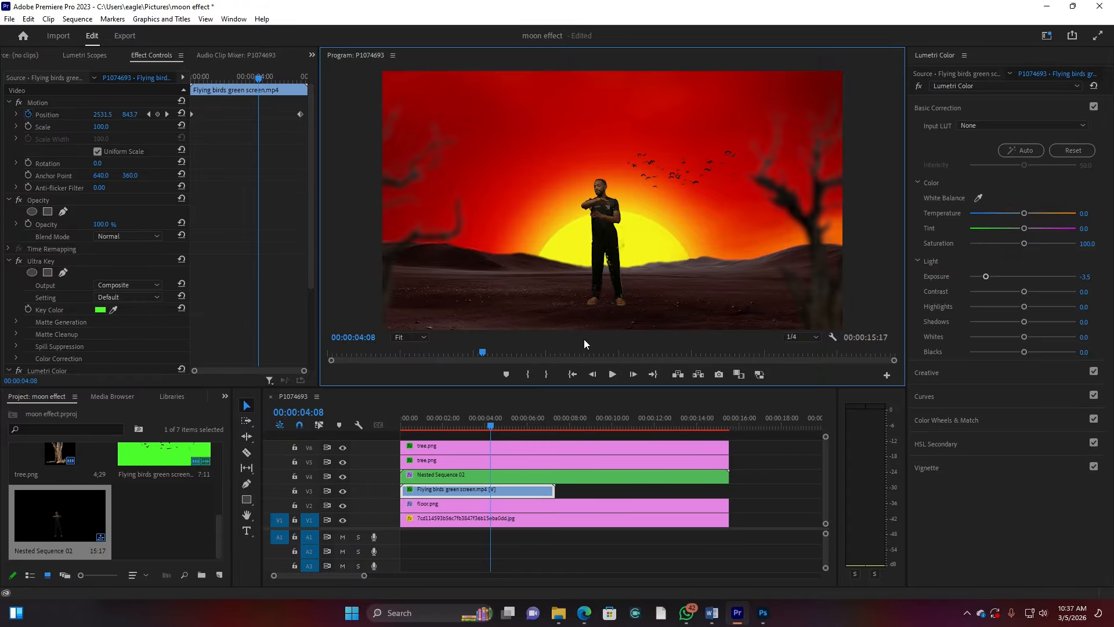
Shift the nested man and both tree clips up one track, and duplicate the nested man onto the freed V4
left_click_drag(508, 430, 454, 473)
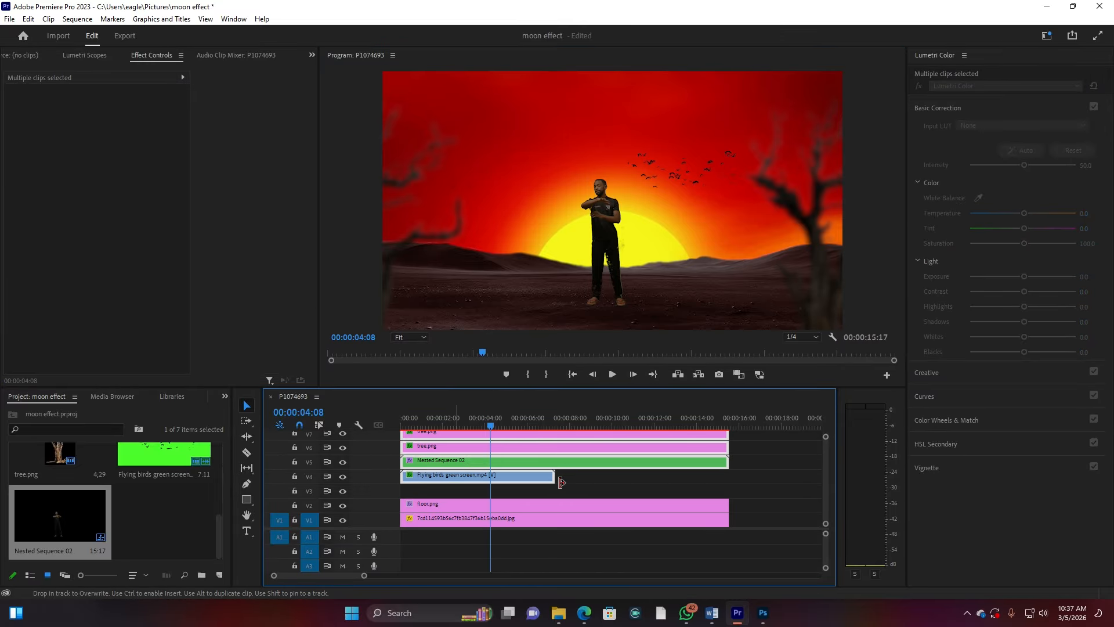
left_click(574, 478)
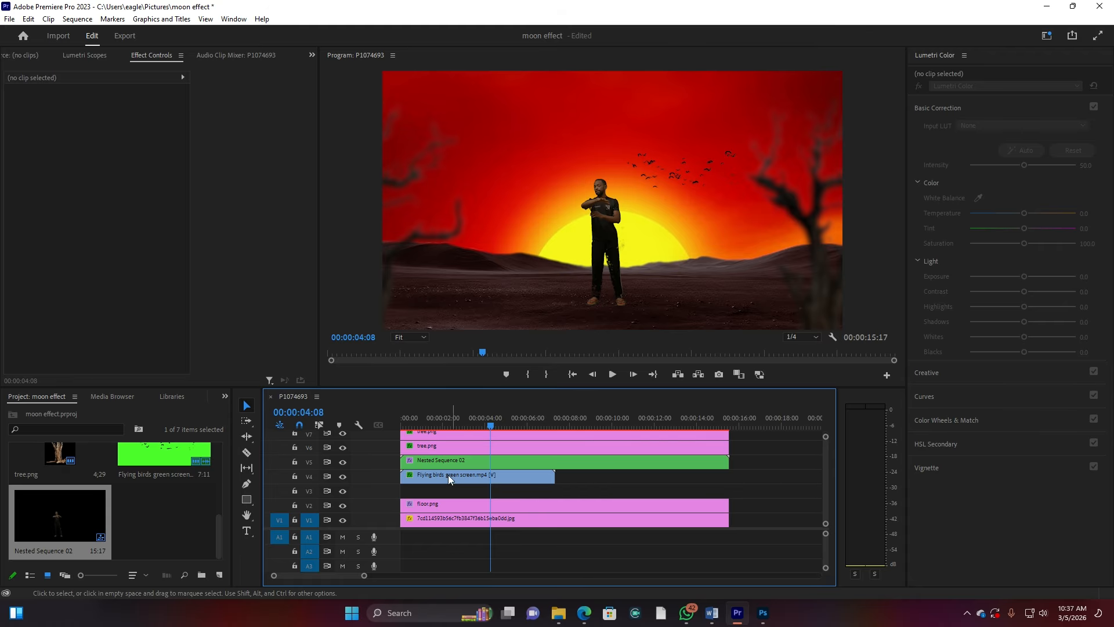
left_click_drag(449, 474, 459, 499)
left_click(485, 461)
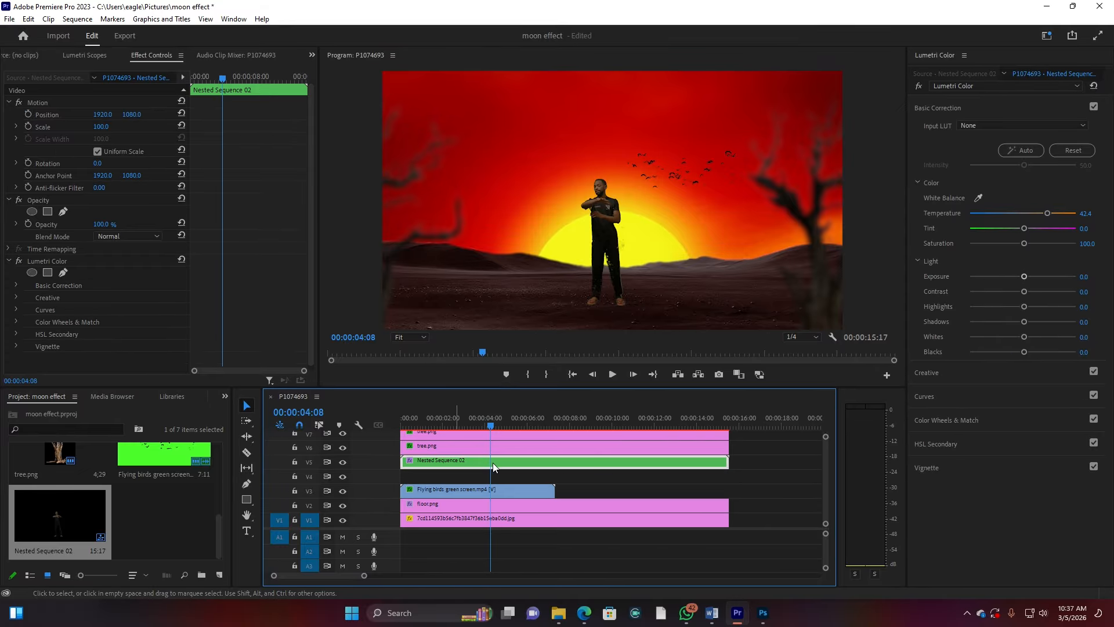
left_click_drag(500, 465, 498, 483)
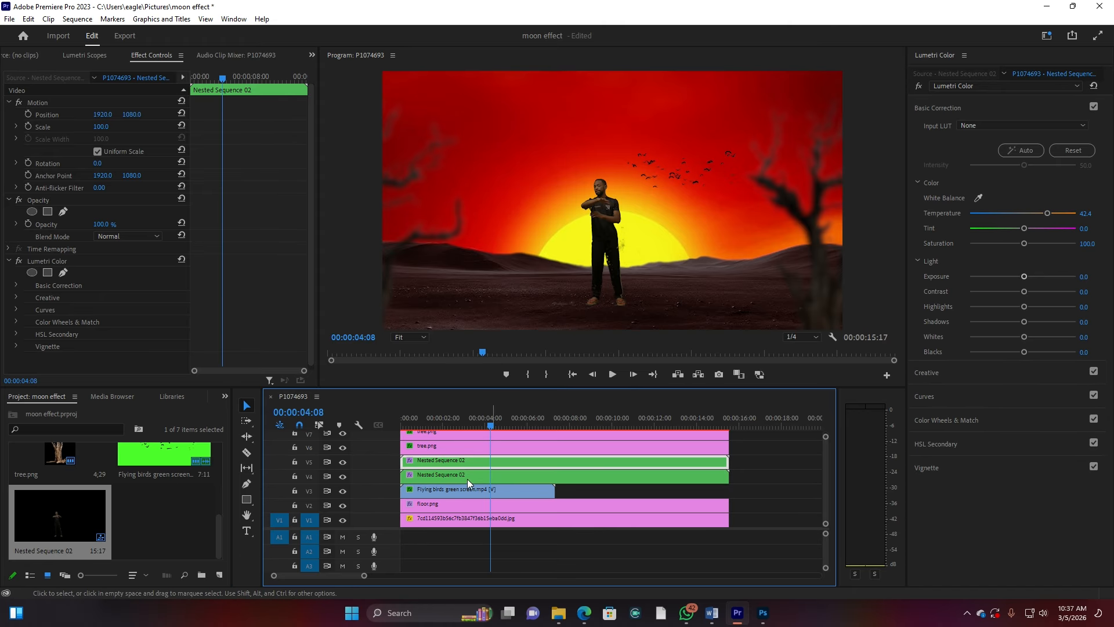
Find the Vertical Flip effect and apply it to the duplicated nested man on V4
left_click(464, 478)
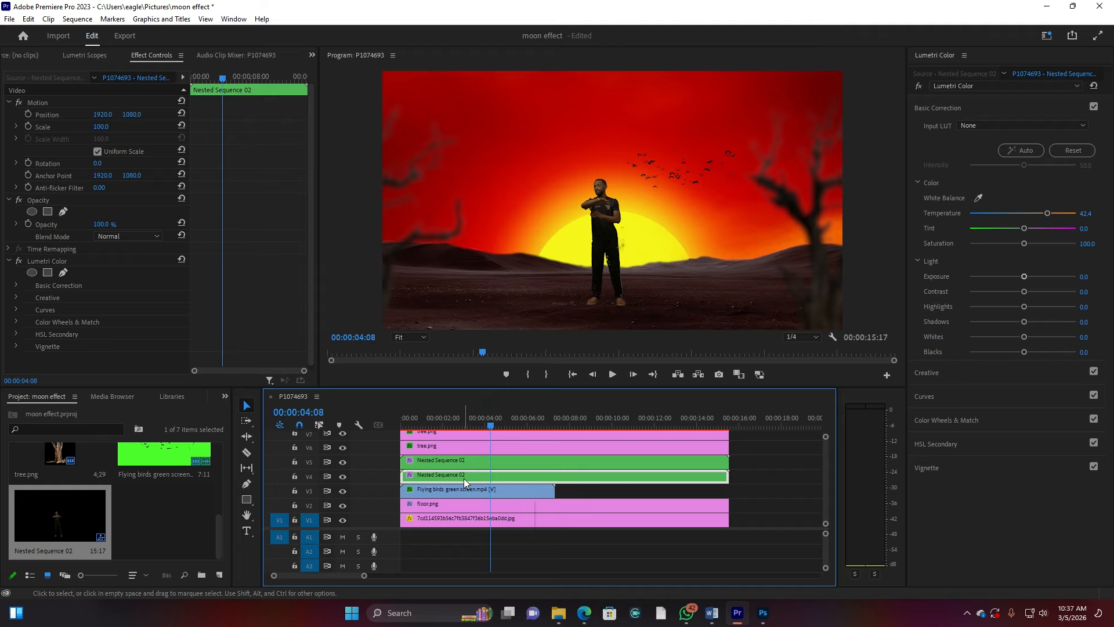
left_click(226, 397)
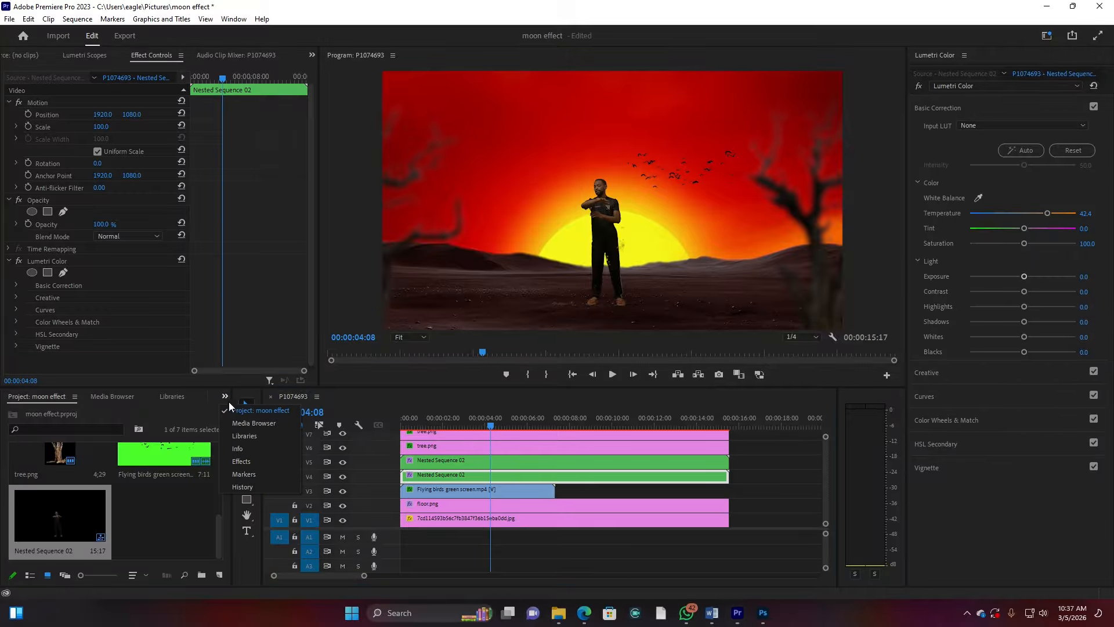
left_click(248, 462)
left_click(52, 413)
left_click_drag(52, 412, 2, 415)
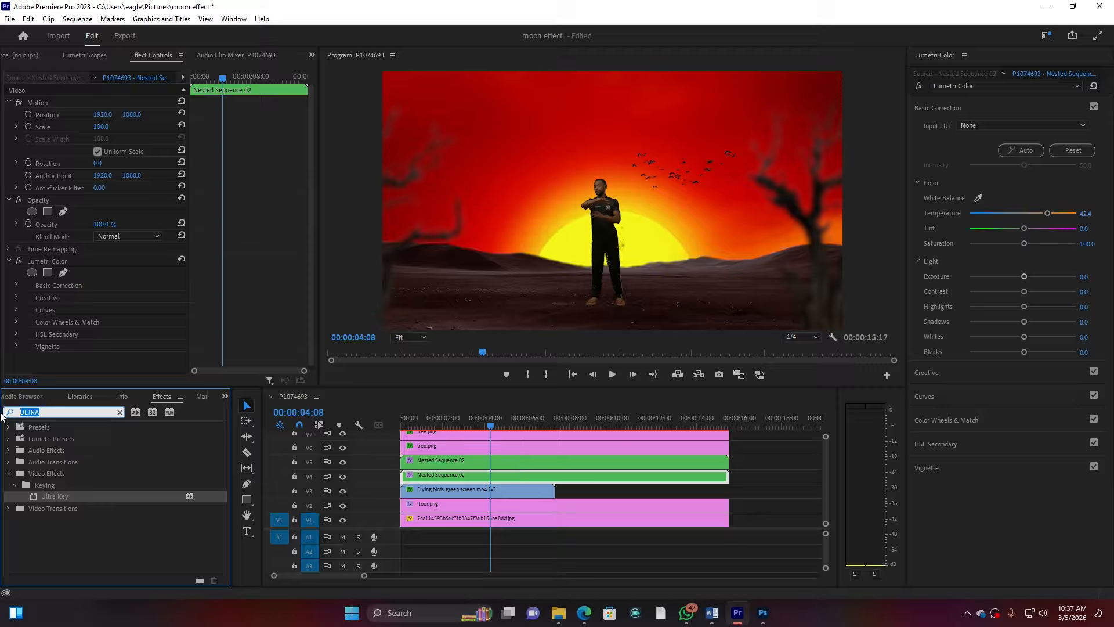
type("FLIP")
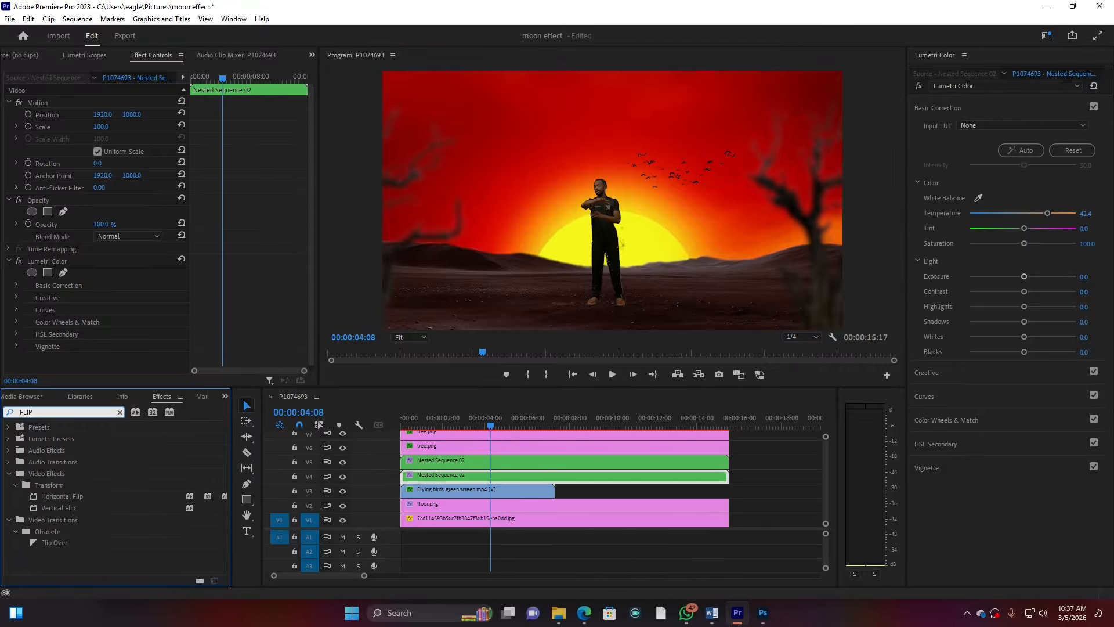
left_click(66, 508)
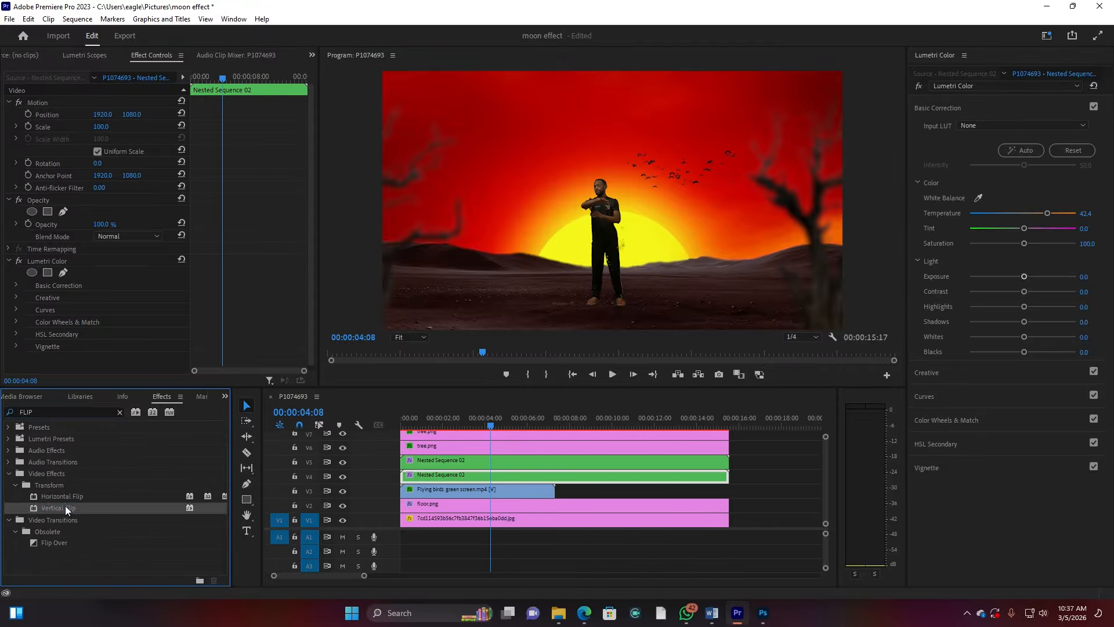
left_click_drag(40, 508, 448, 479)
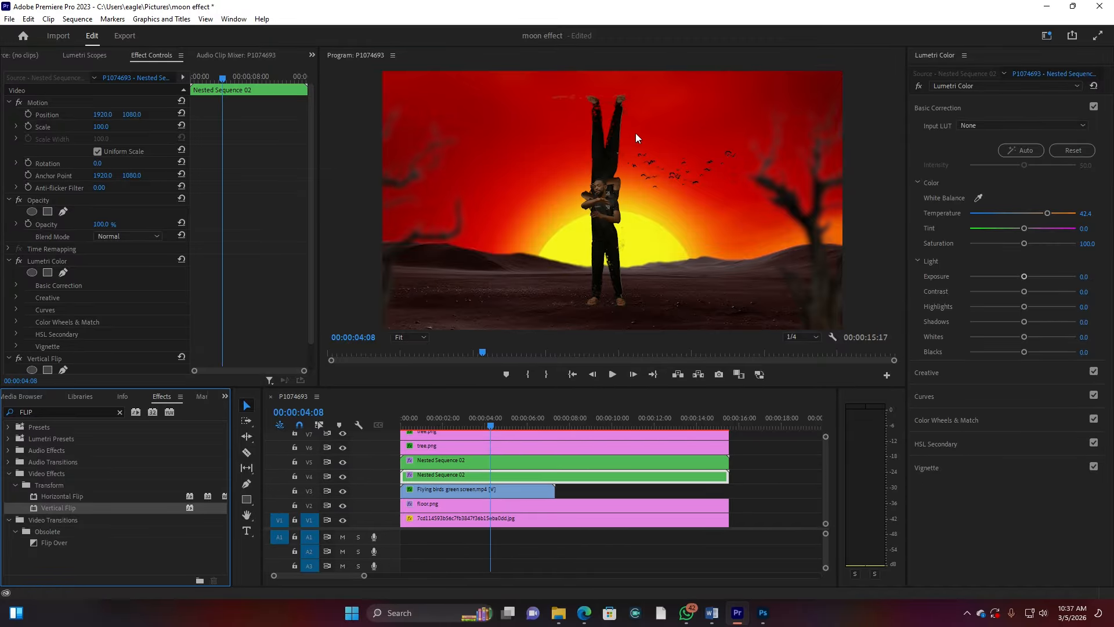
Set the flipped copy's vertical position to 2809 and darken it to a Lumetri Exposure of -5.0
left_click_drag(132, 114, 334, 115)
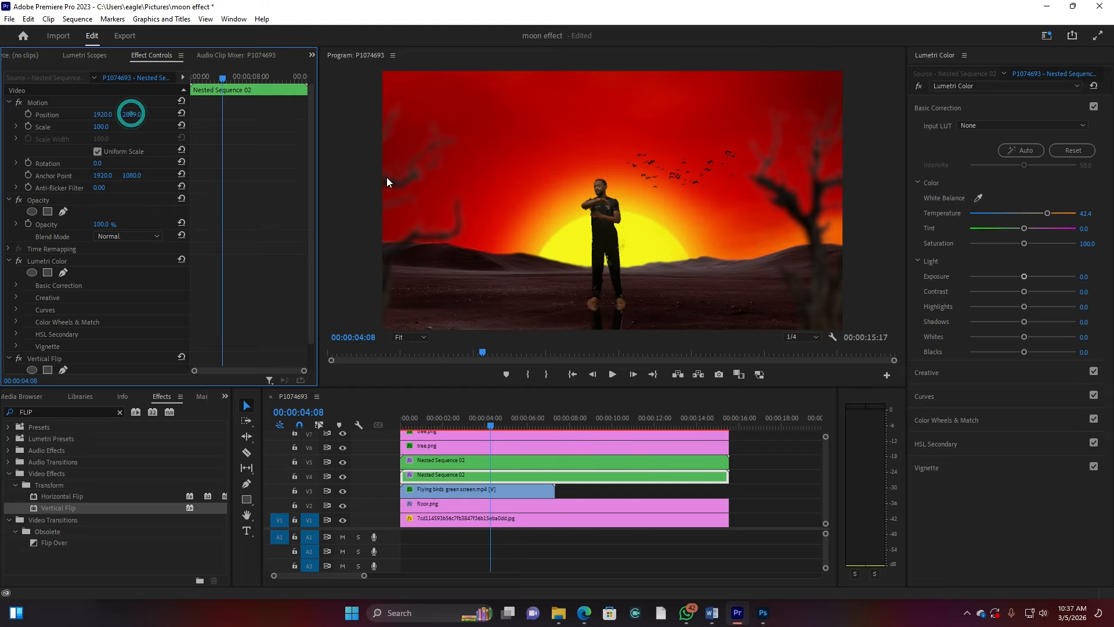
left_click_drag(1021, 276, 972, 277)
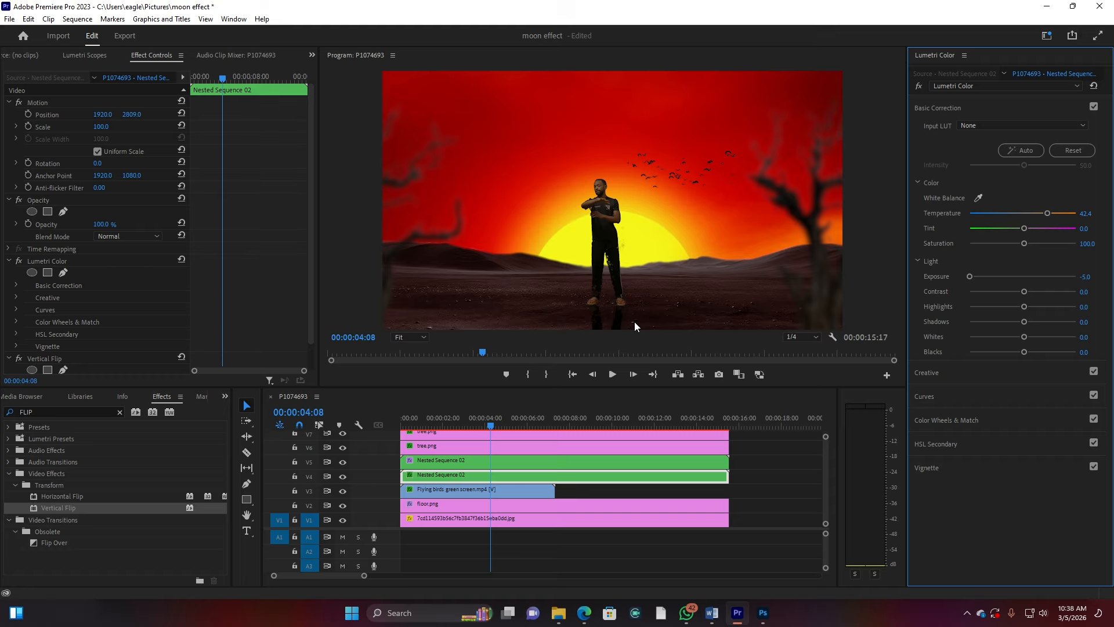
Find the Gaussian Blur effect, apply it to the flipped nested man on V4, and set its Blurriness to 32
double_click(43, 410)
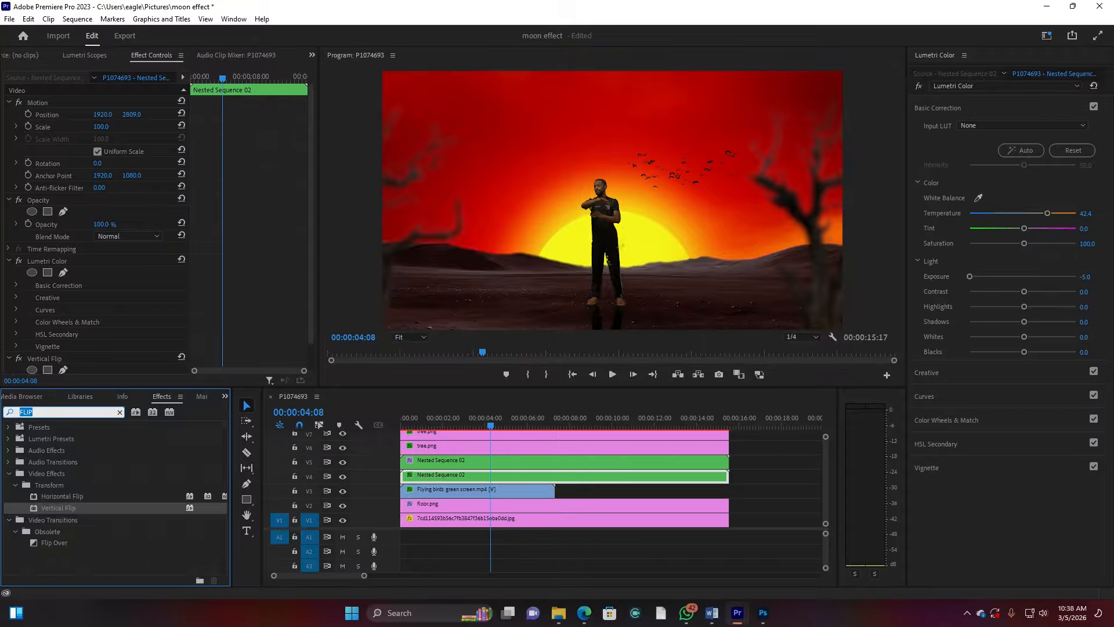
type("D")
key("BackSpace")
type("GAUS")
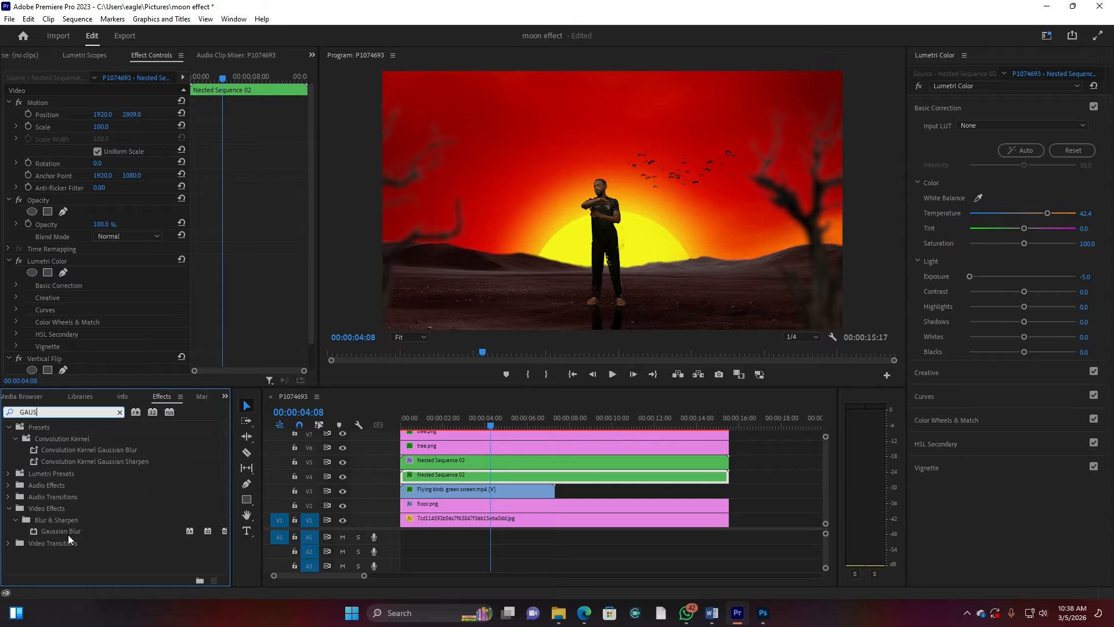
left_click_drag(67, 531, 539, 479)
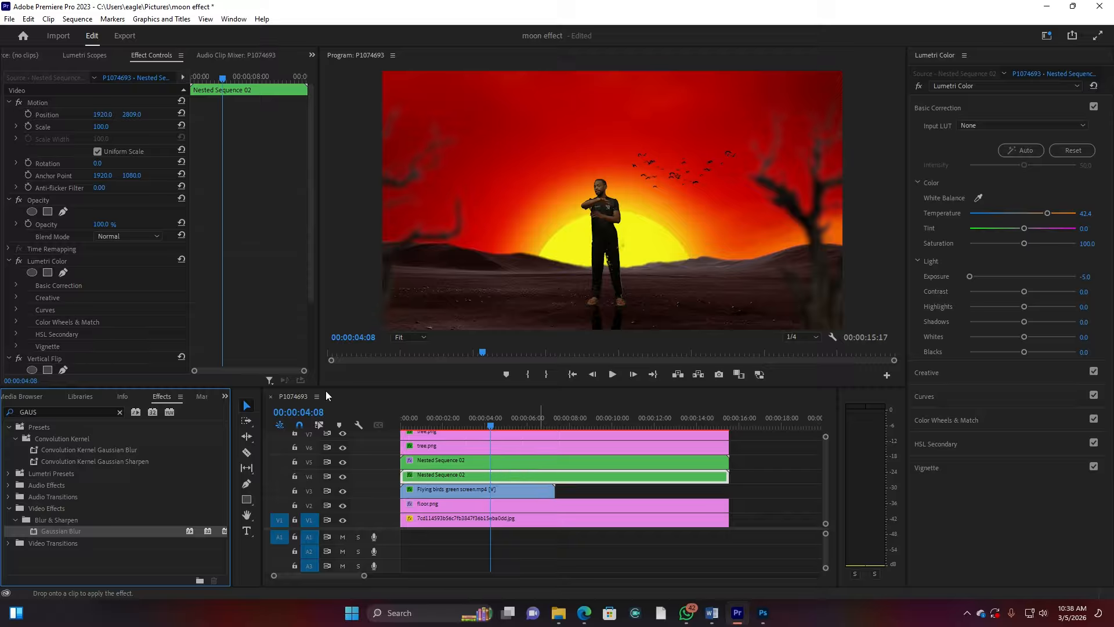
scroll(239, 324, "down", 4)
left_click_drag(98, 320, 111, 320)
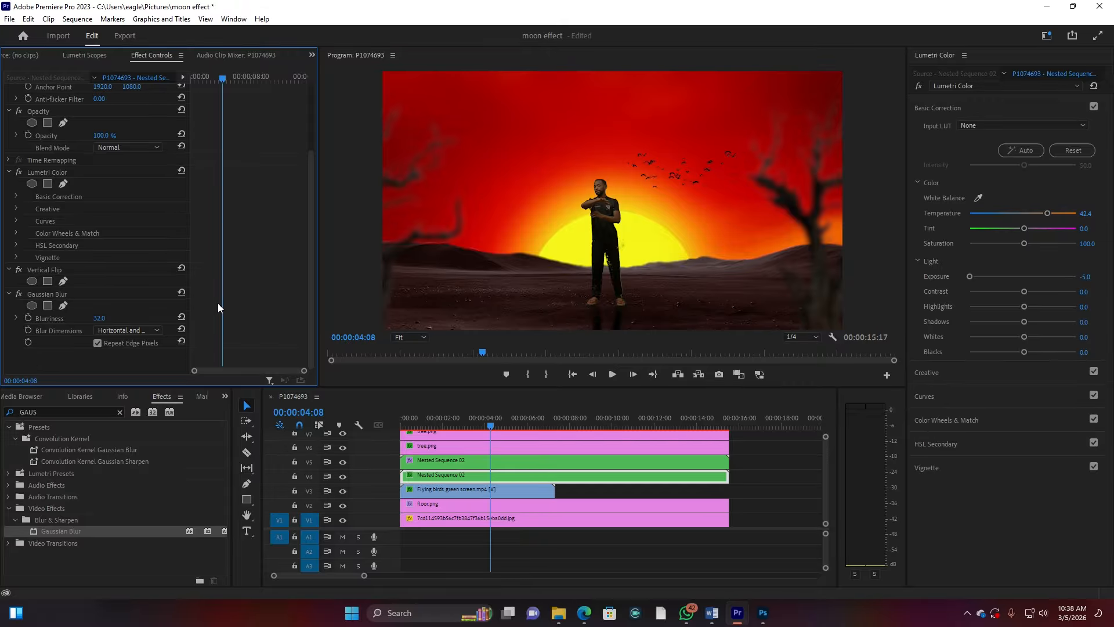
Turn off Uniform Scale for the flipped copy, set its Scale Height to 48, and set its vertical position to 2350
scroll(215, 305, "up", 5)
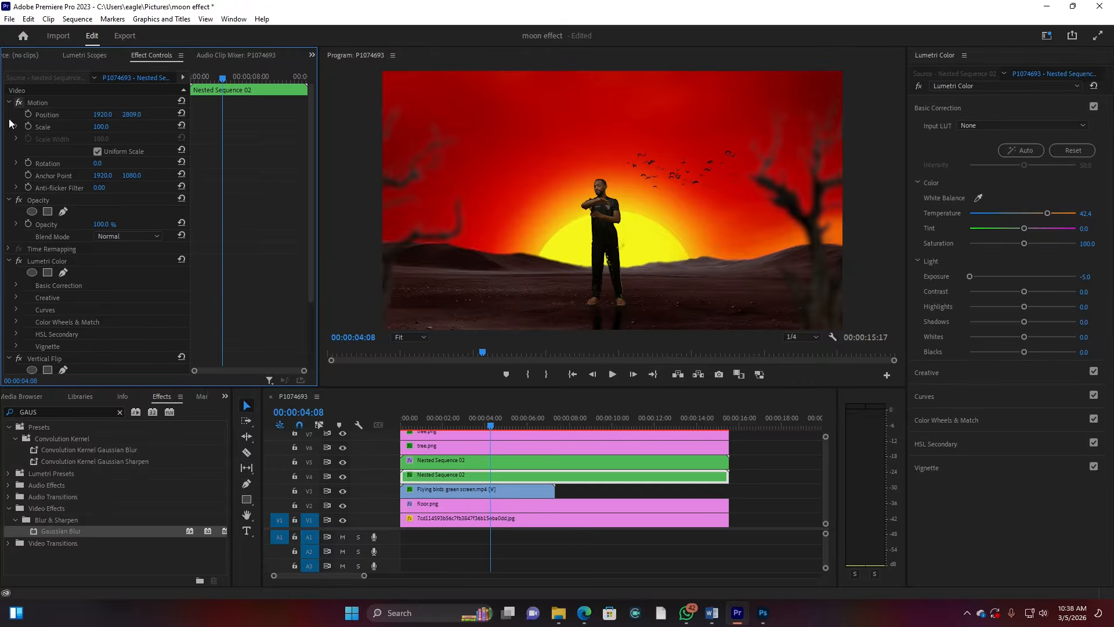
left_click(98, 151)
left_click(102, 127)
type("25")
key("Return")
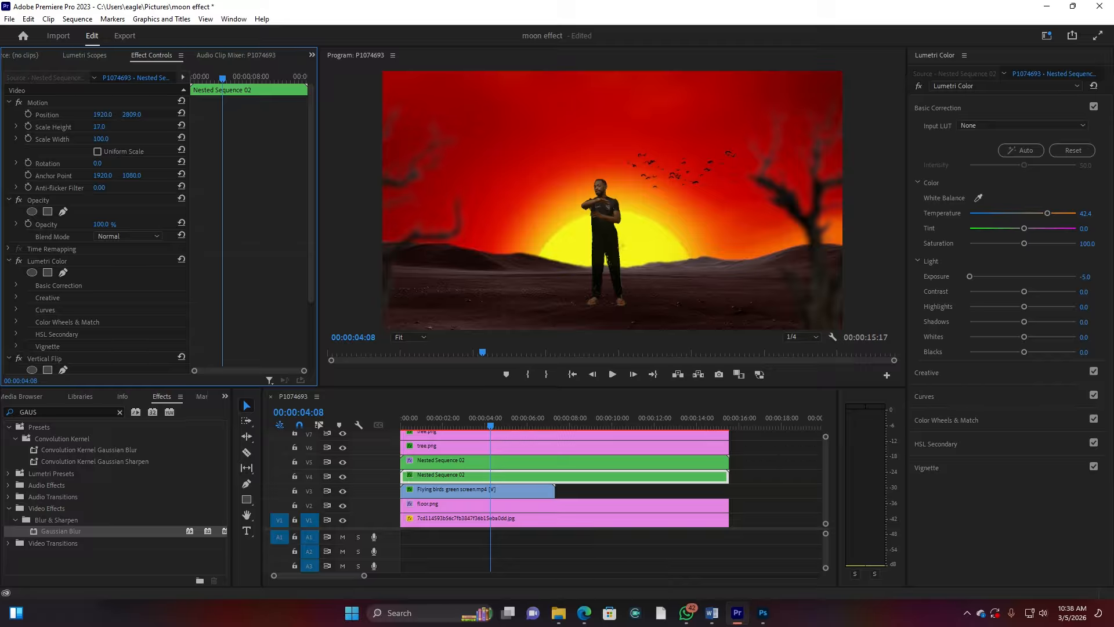
mouse_move(133, 115)
left_mouse_down()
mouse_move(12, 115)
mouse_move(142, 115)
mouse_move(98, 127)
mouse_move(153, 114)
left_mouse_up()
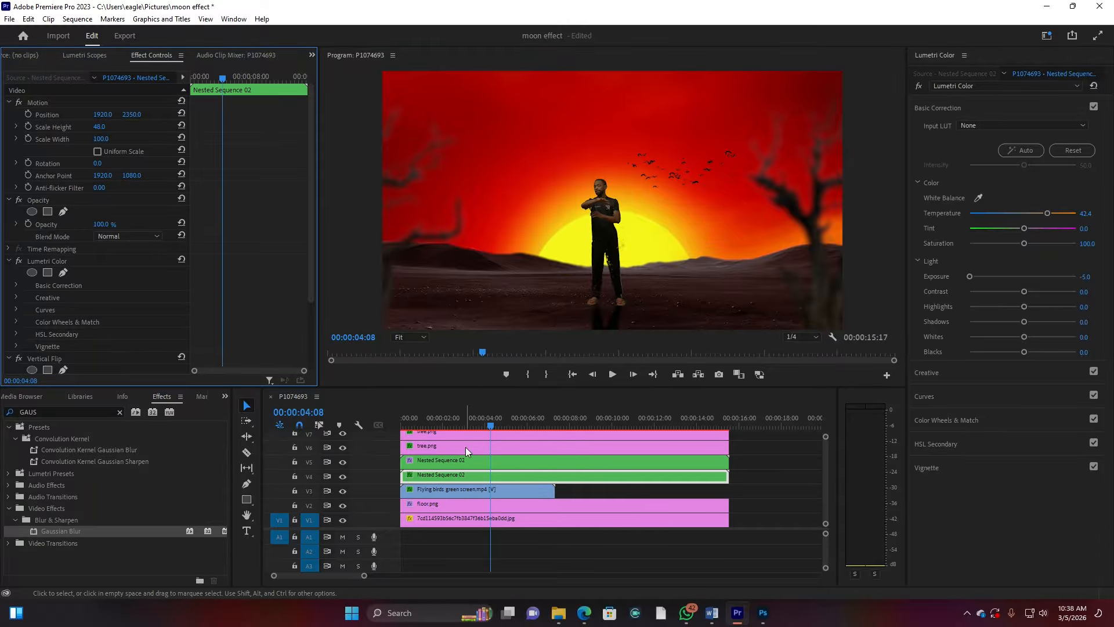
Play and scrub the opening seconds of the sequence to check the blurred shadow beneath the man
left_click(419, 428)
key("space")
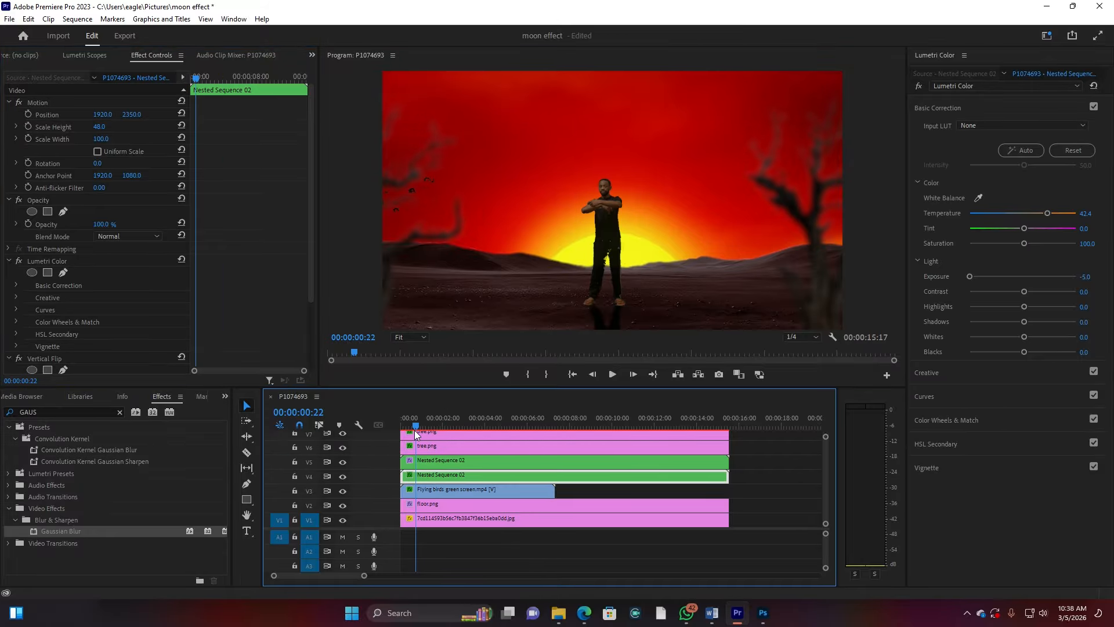
left_click_drag(468, 430, 474, 464)
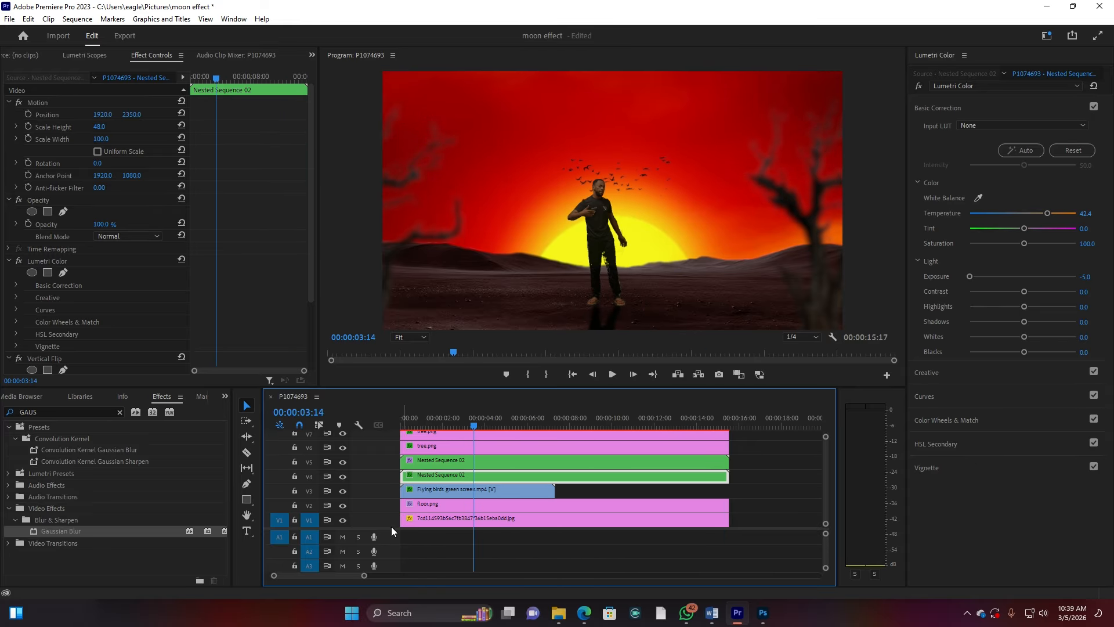
Create a 3840 x 2160 adjustment layer and place it on V8 above the trees, extended to a duration of 00:00:15:17
left_click_drag(391, 529, 382, 570)
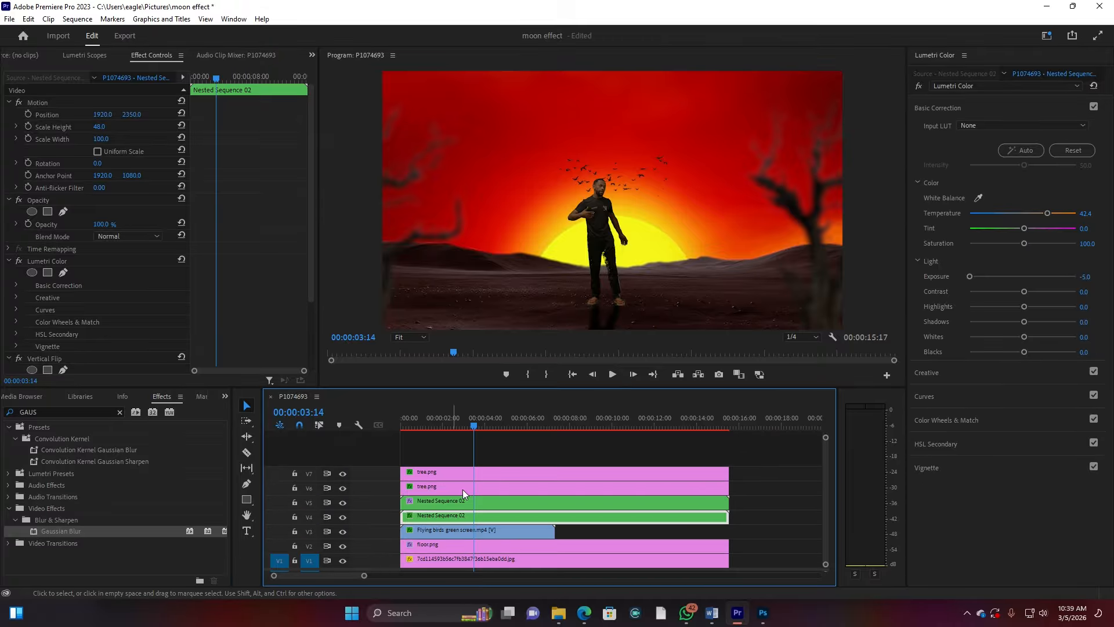
left_click(225, 397)
left_click(250, 409)
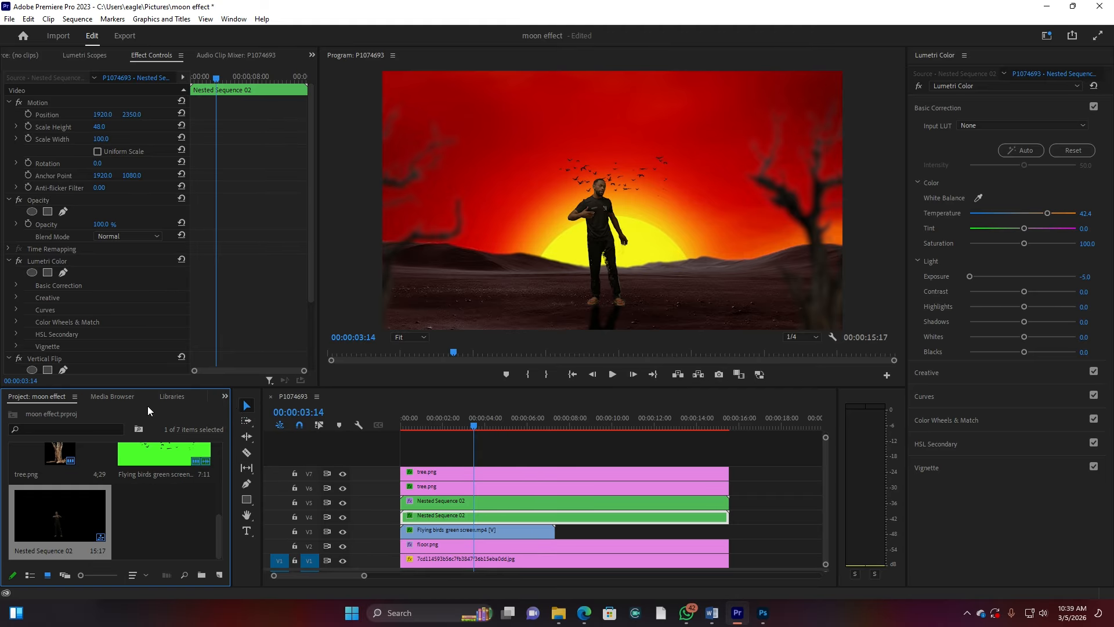
left_click(218, 575)
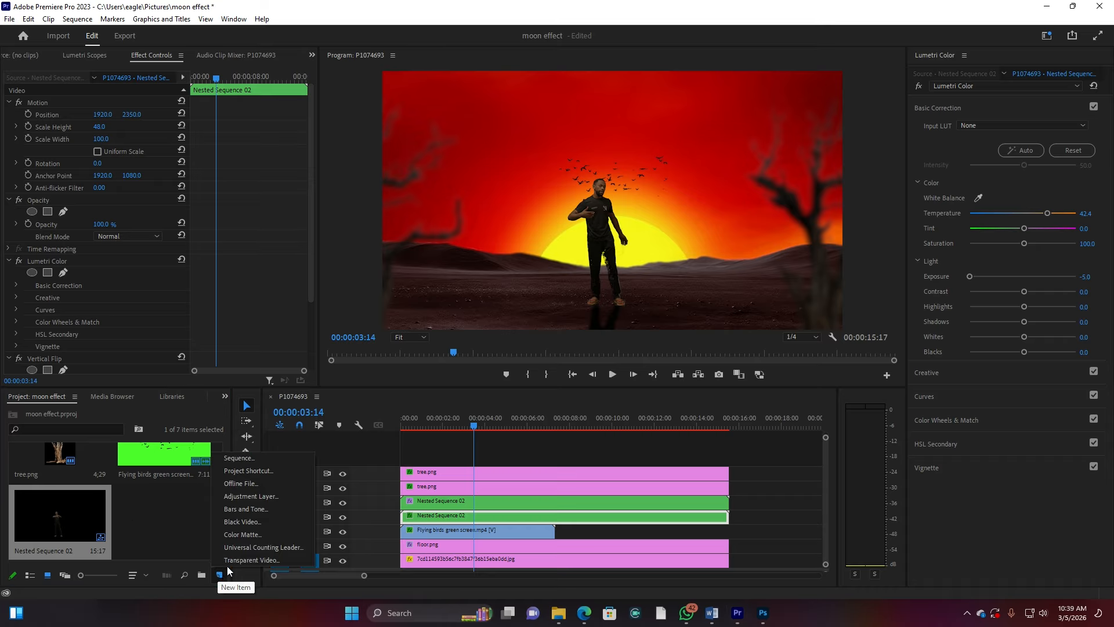
left_click(265, 498)
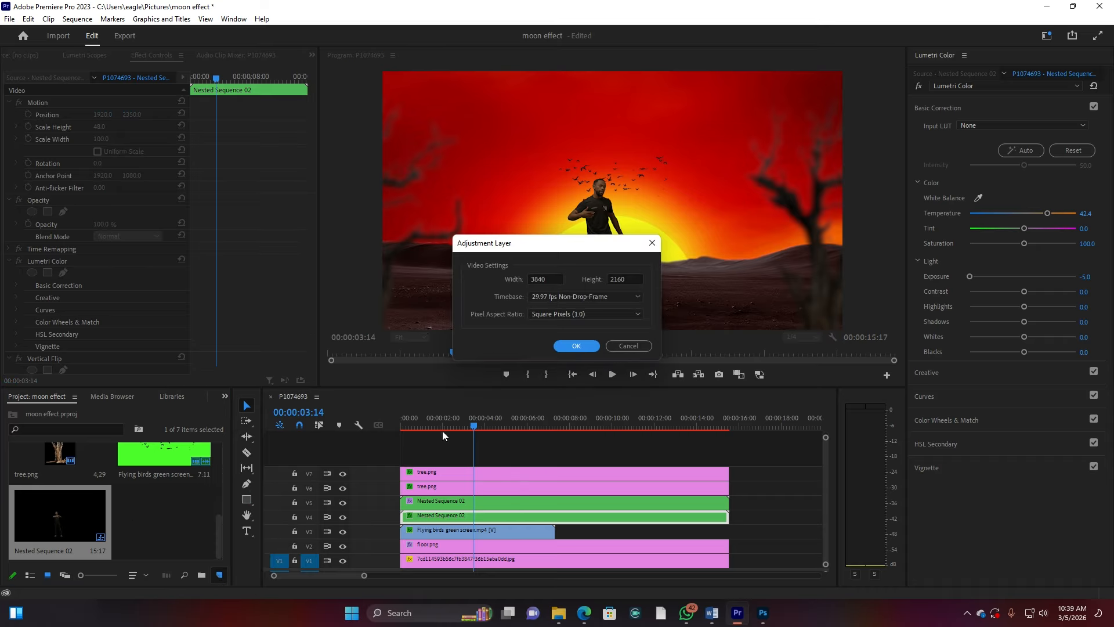
left_click(583, 343)
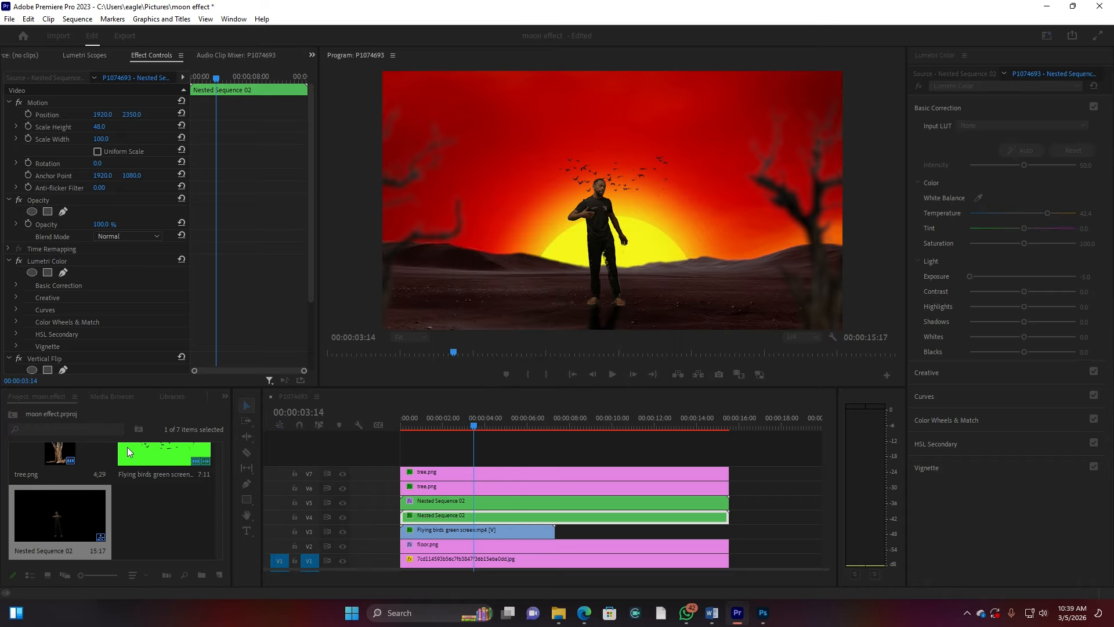
left_click_drag(139, 513, 731, 462)
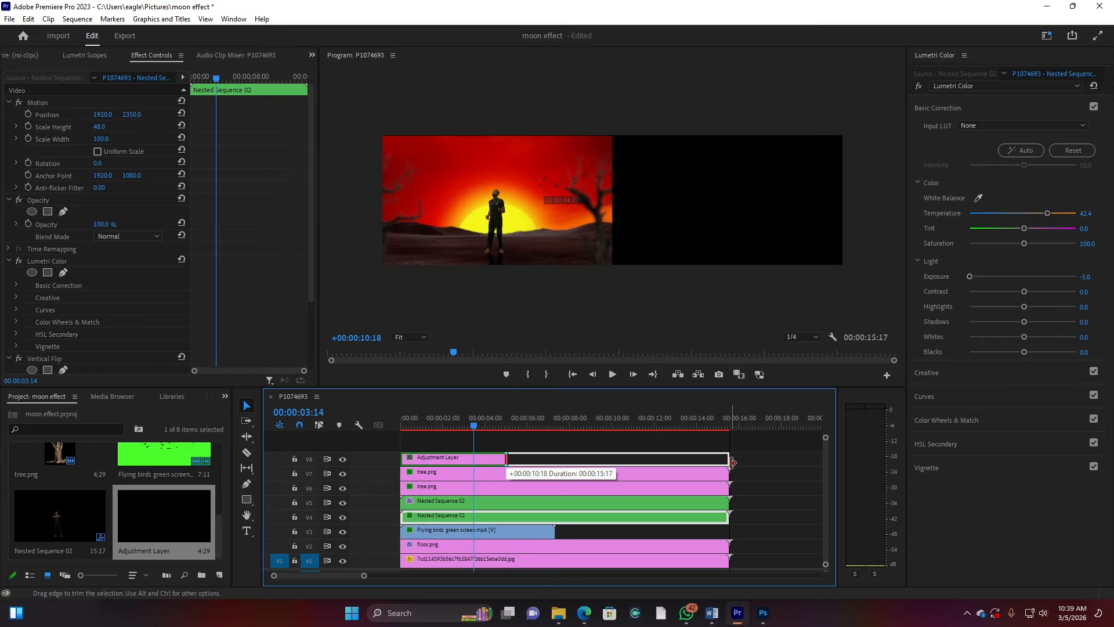
Find the Crop effect and apply it to the adjustment layer on V8
left_click(472, 461)
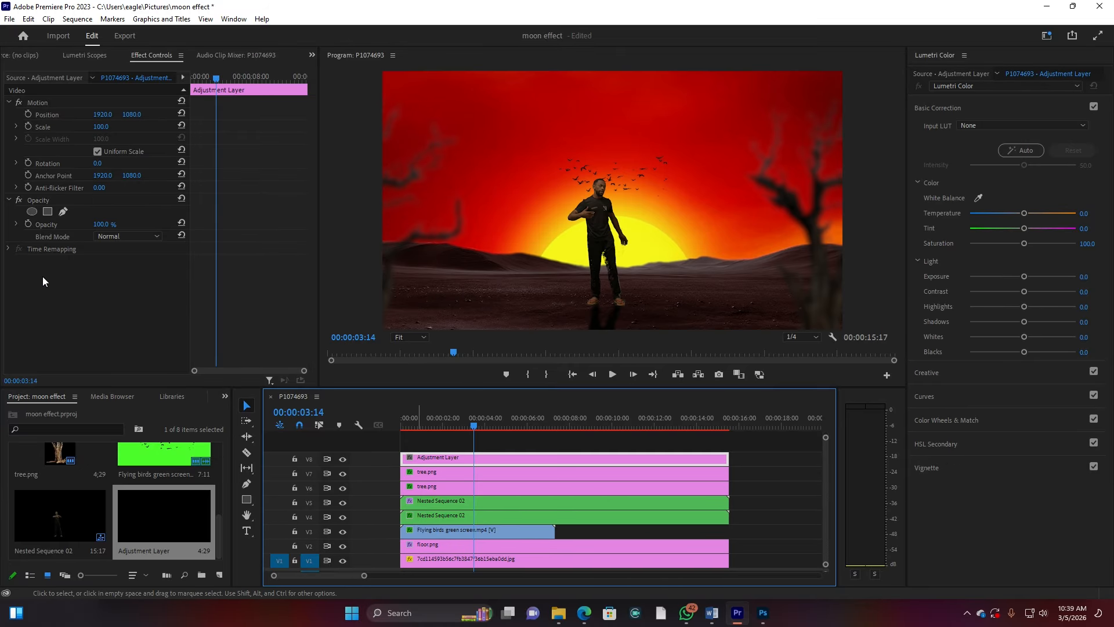
left_click(225, 395)
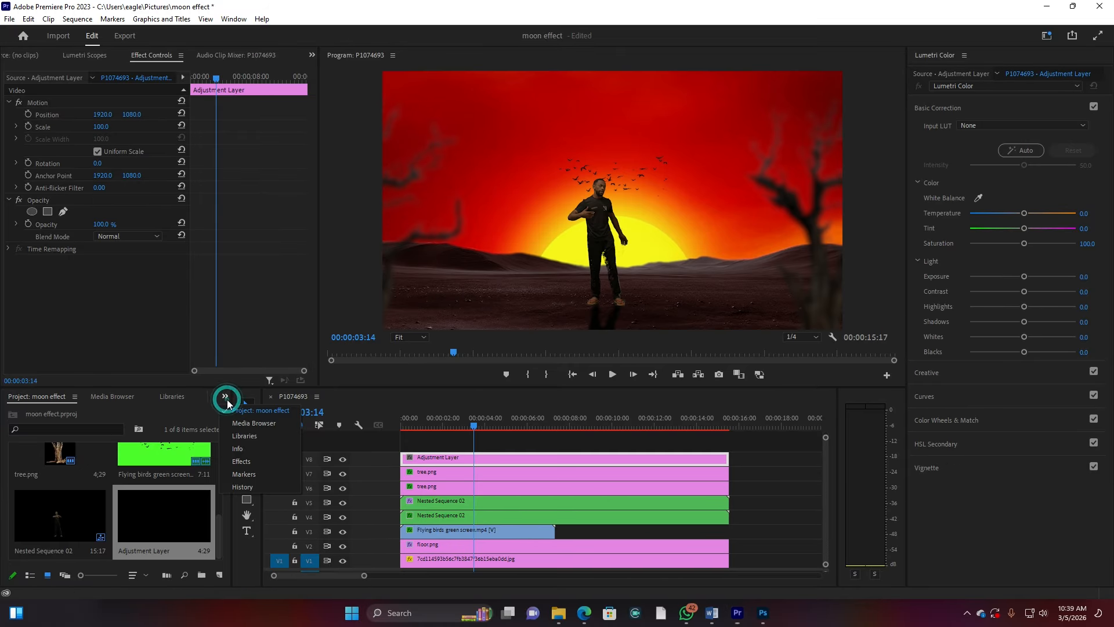
left_click(245, 462)
left_click_drag(45, 411, 2, 408)
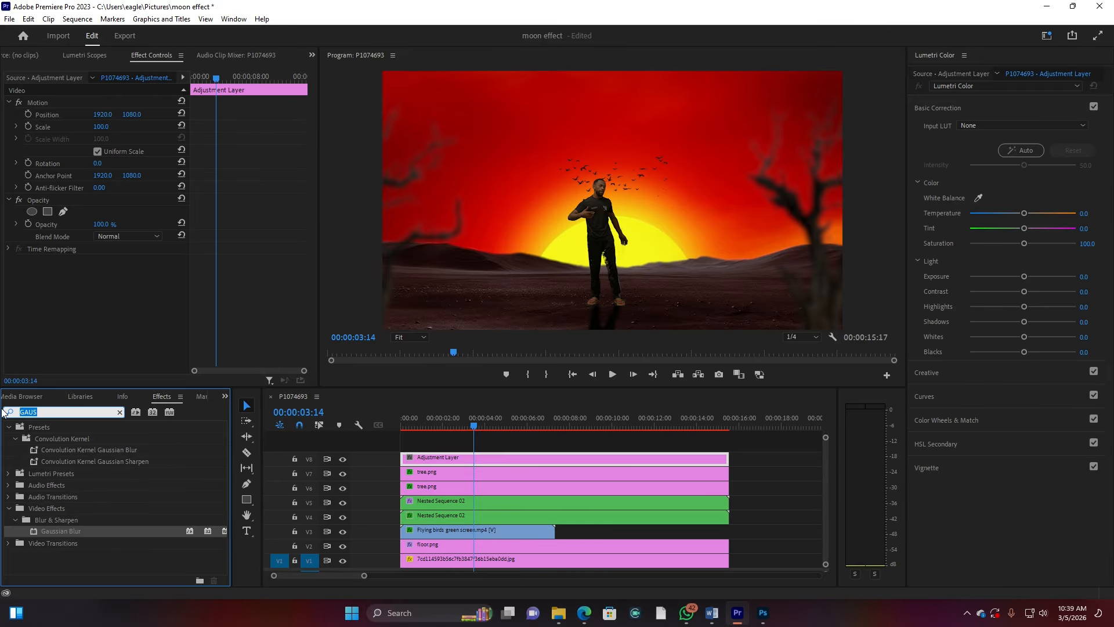
type("CR")
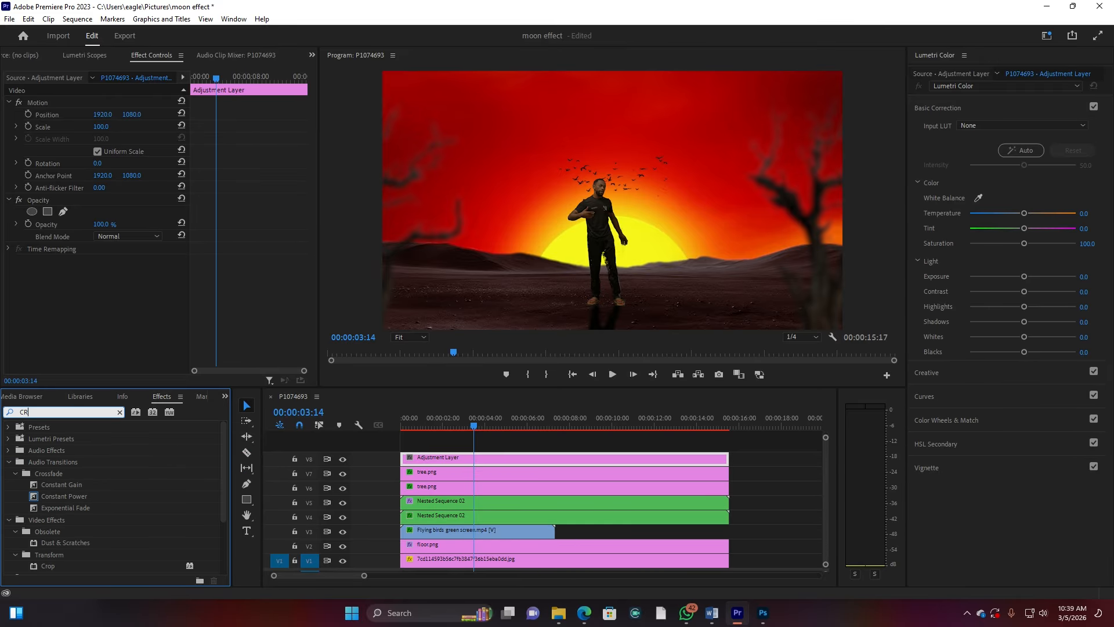
type("OP")
left_click_drag(51, 496, 525, 461)
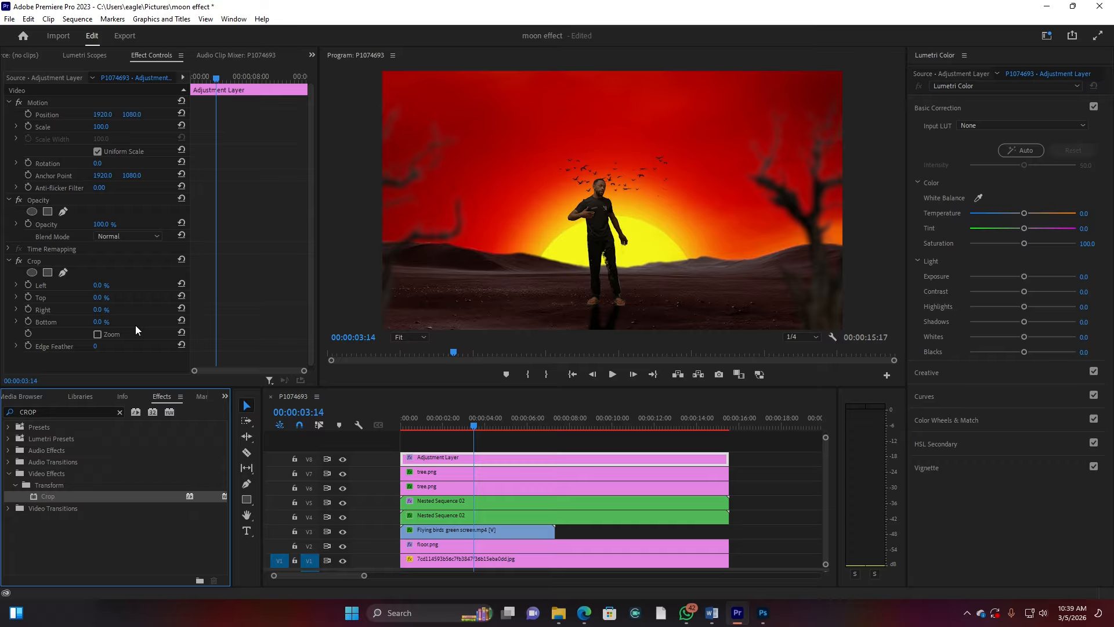
Set the adjustment layer's Crop to 5% at the top and 5% at the bottom for cinematic black bars
left_click(98, 297)
type("5")
left_click(97, 321)
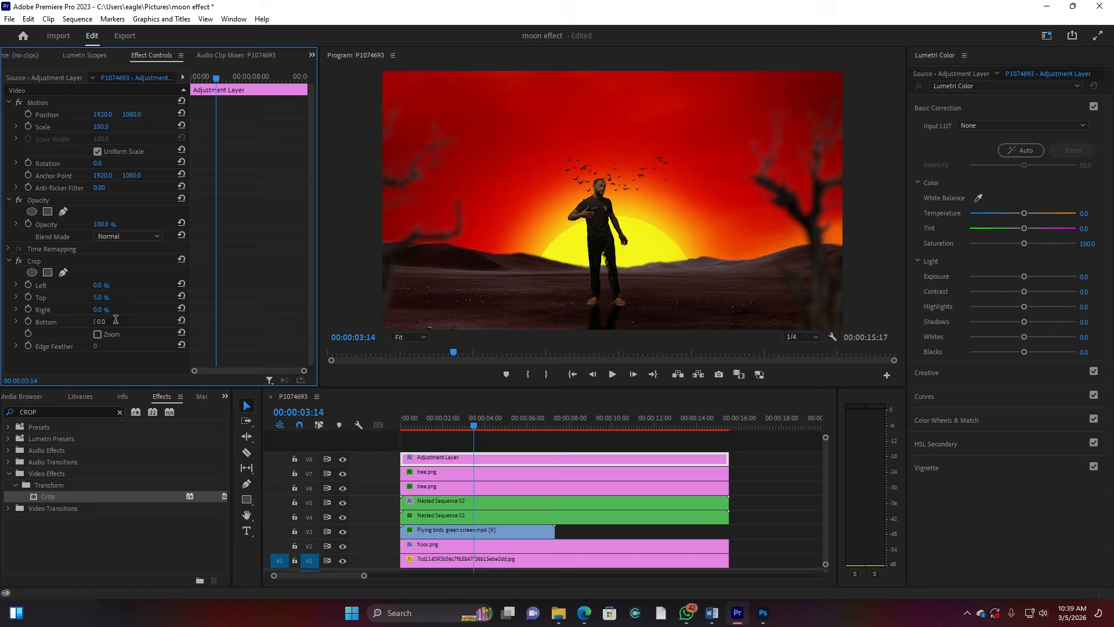
type("5")
left_click(152, 306)
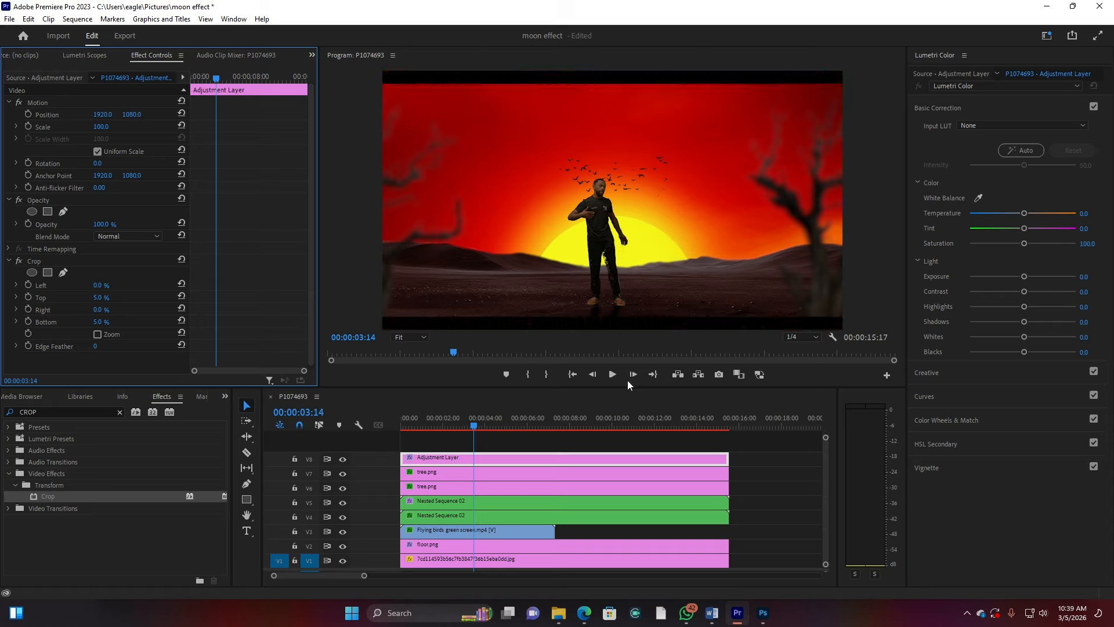
Play the sequence from its very start to review the composite with the black bars
left_click_drag(413, 431, 400, 431)
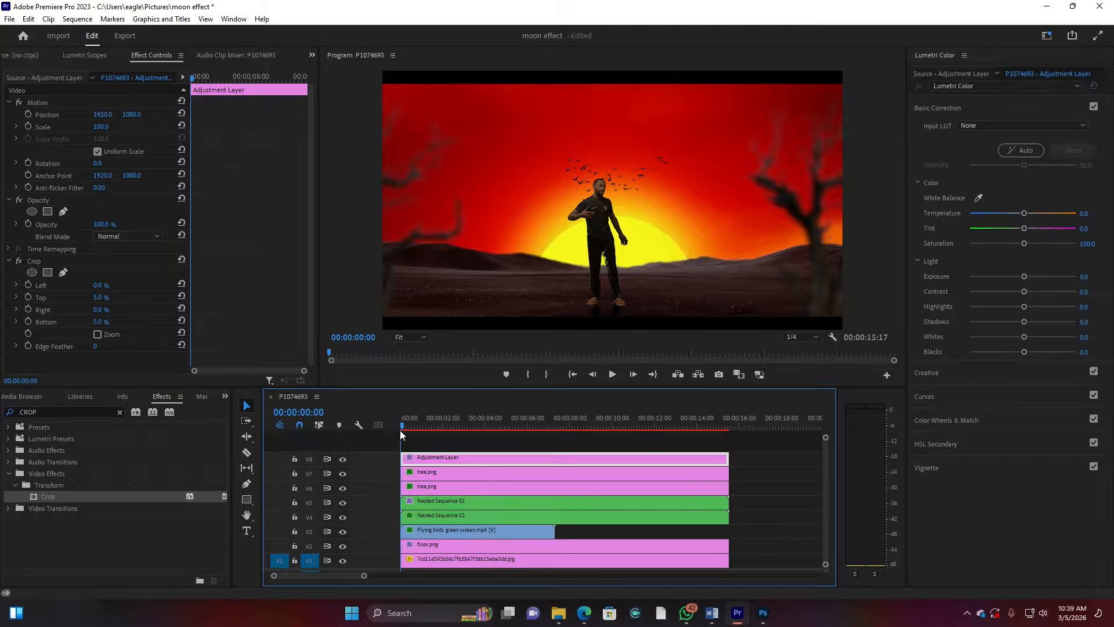
key("space")
key("space")
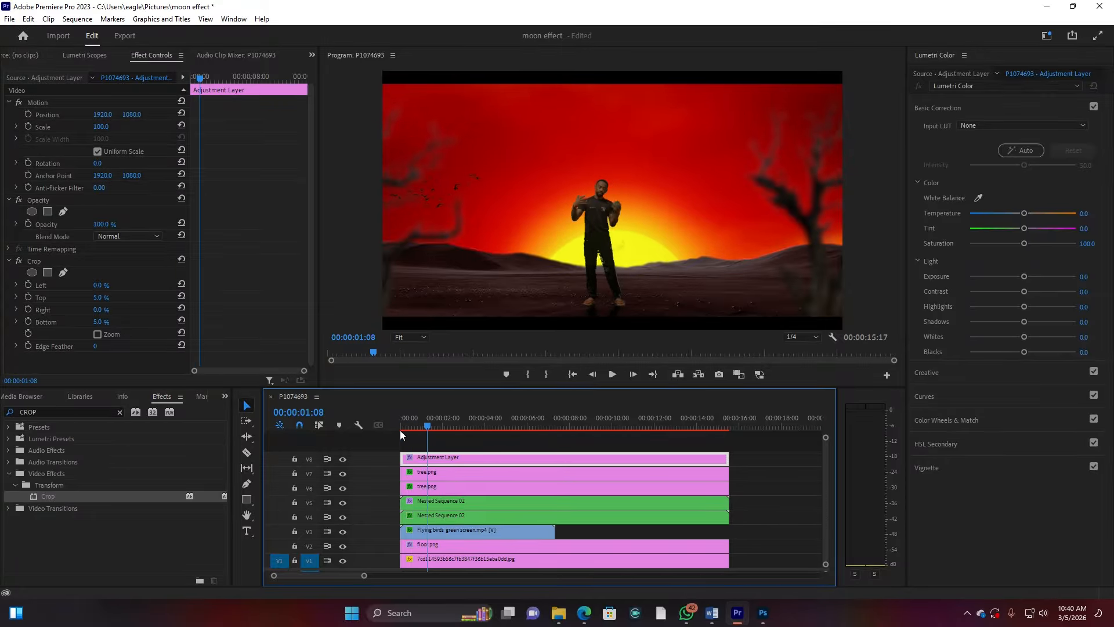